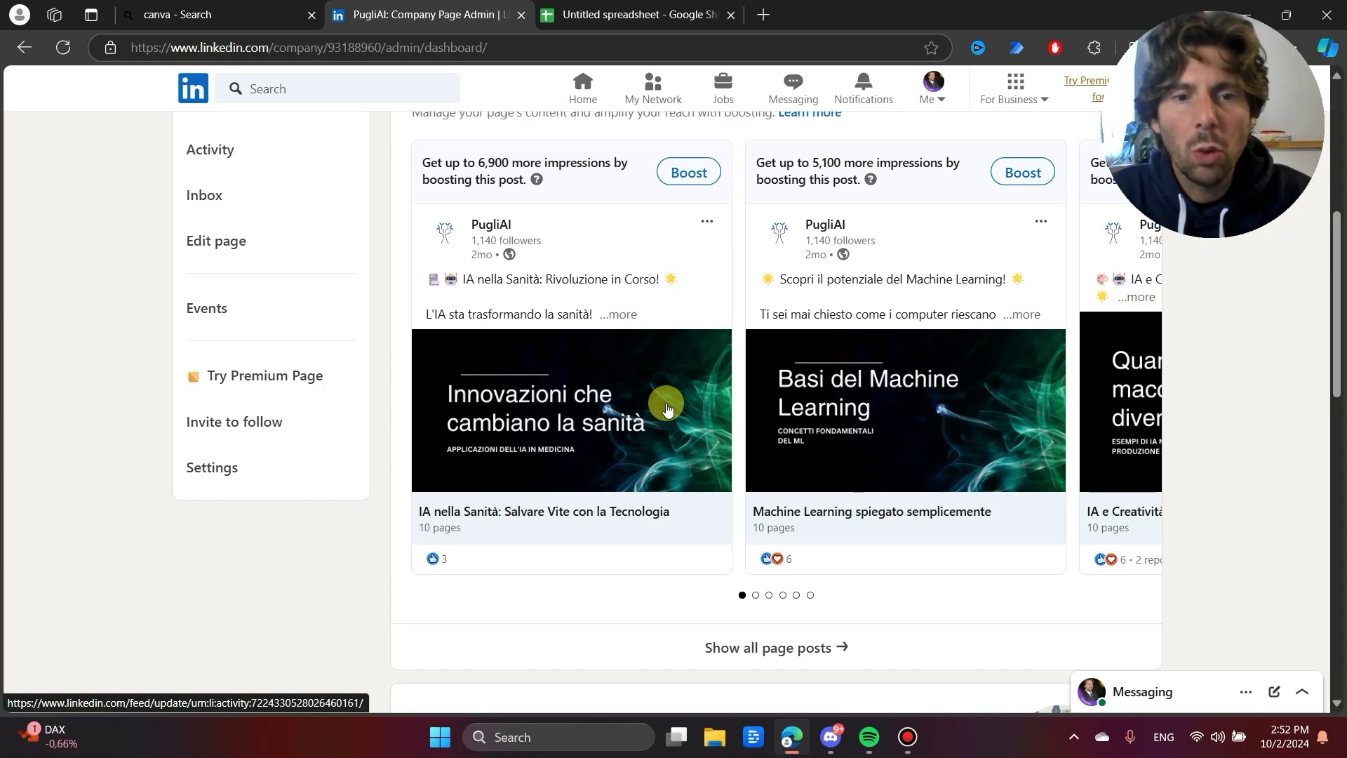
Step: Open the PugliAI AI-in-healthcare carousel post on LinkedIn and page forward through its slides
{"action": "left_click", "coordinate": [674, 368]}
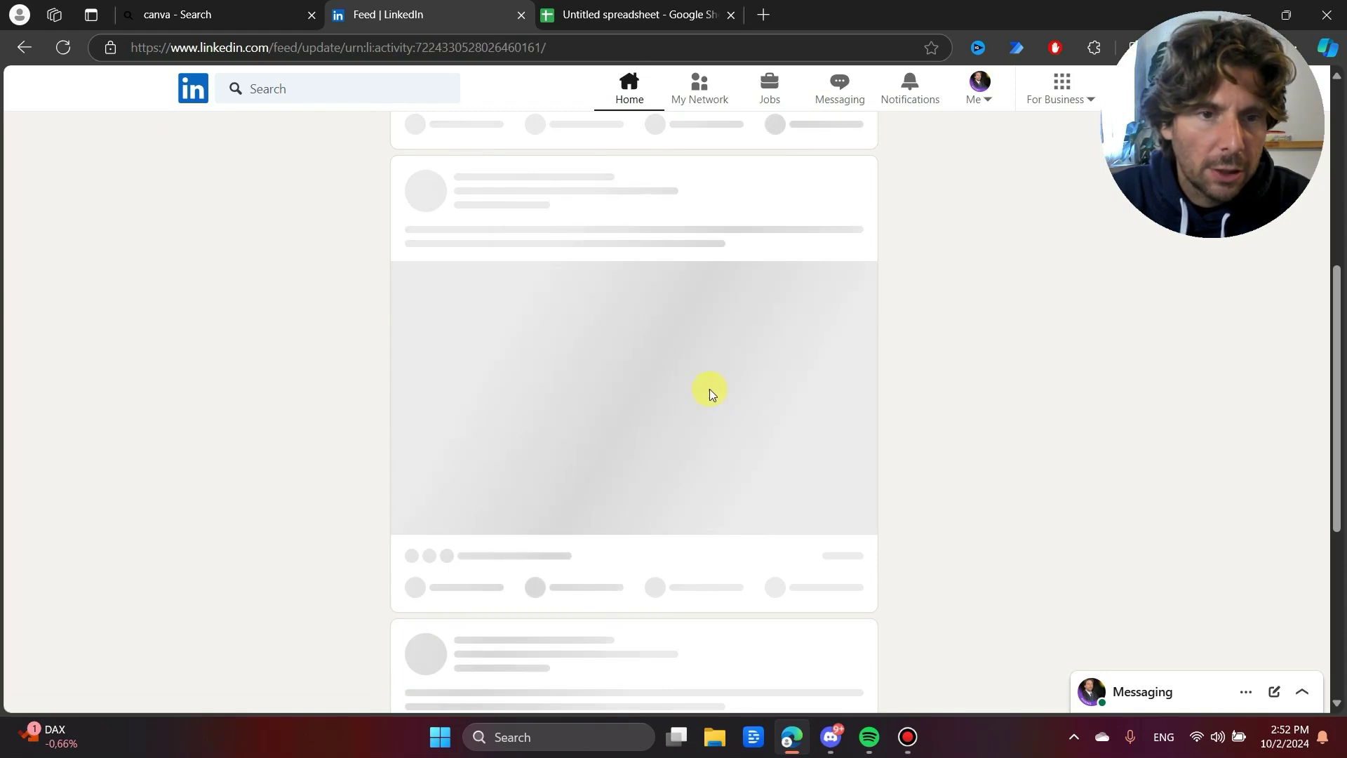
{"action": "scroll", "coordinate": [749, 388], "scroll_direction": "down", "scroll_amount": 5}
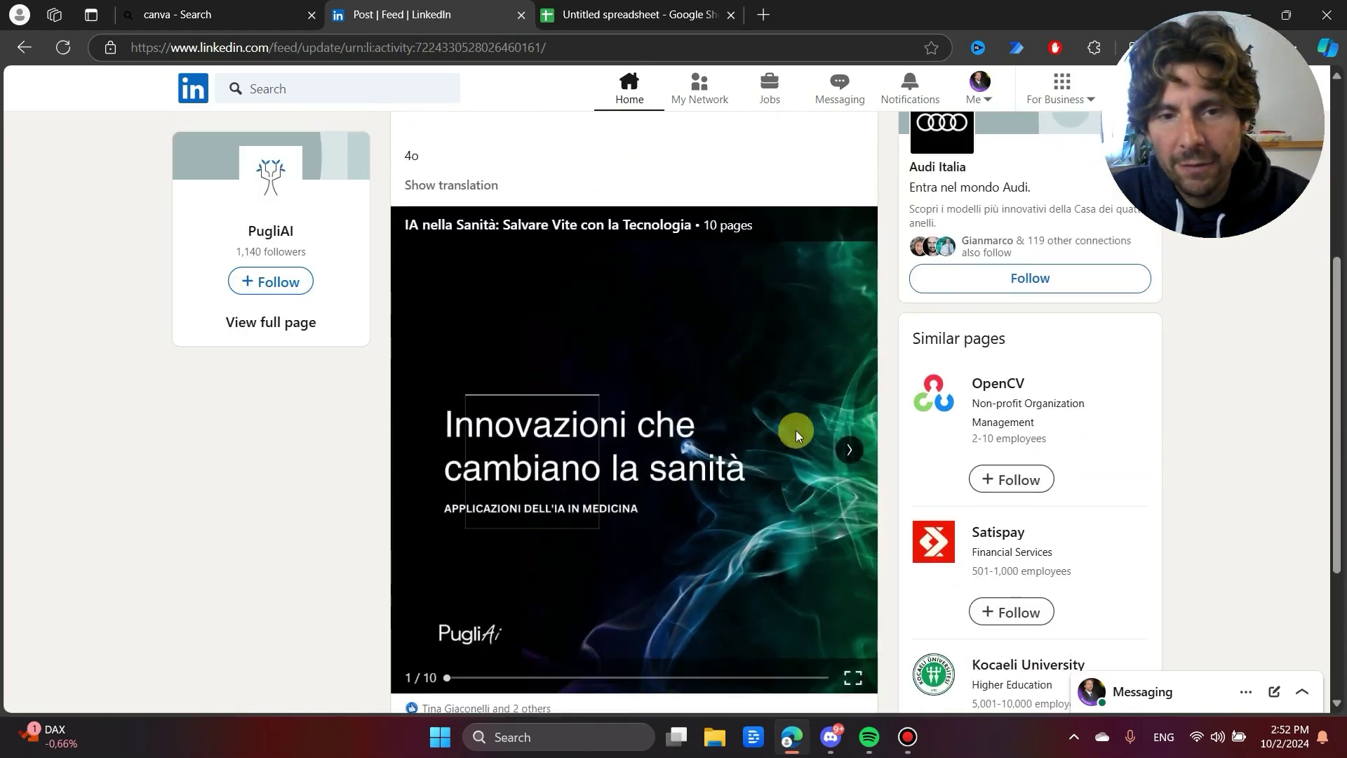
{"action": "left_click", "coordinate": [847, 447]}
{"action": "left_click", "coordinate": [847, 447]}
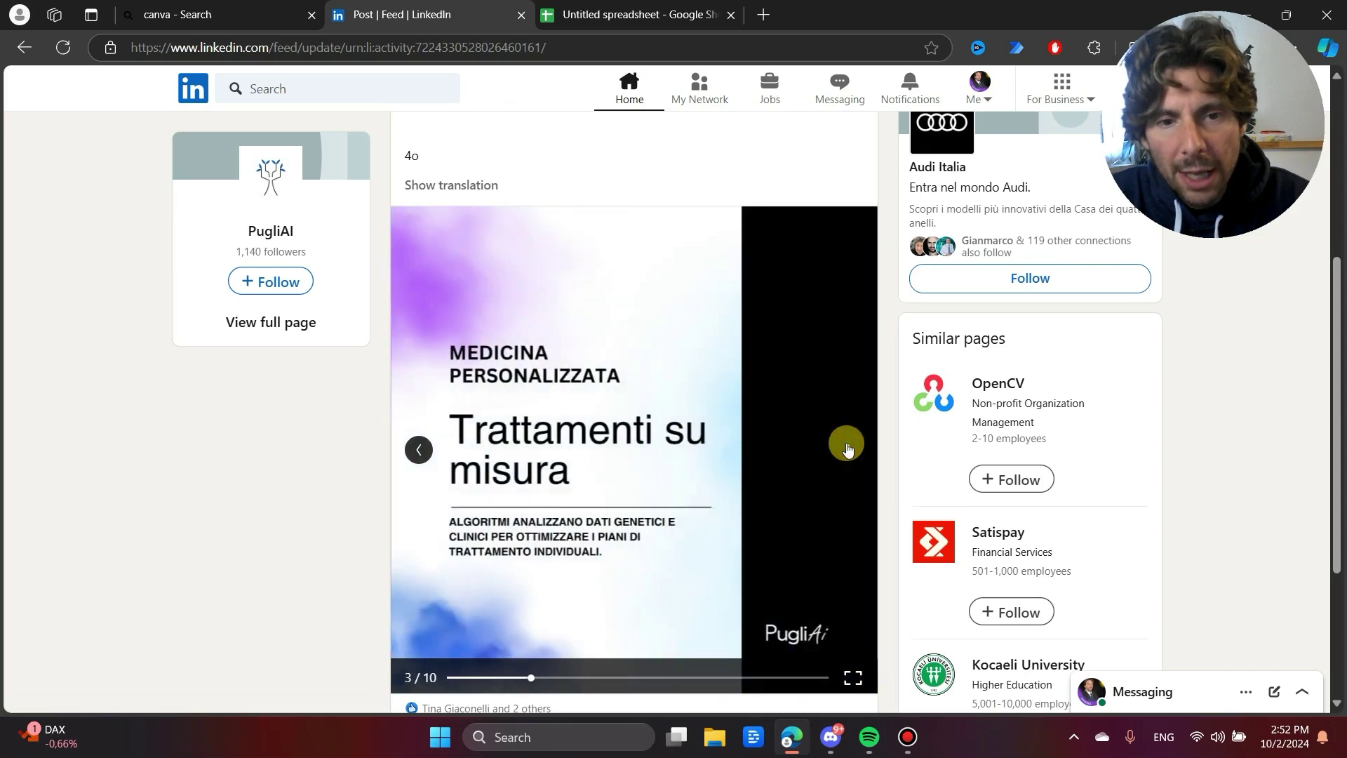
{"action": "left_click", "coordinate": [847, 448]}
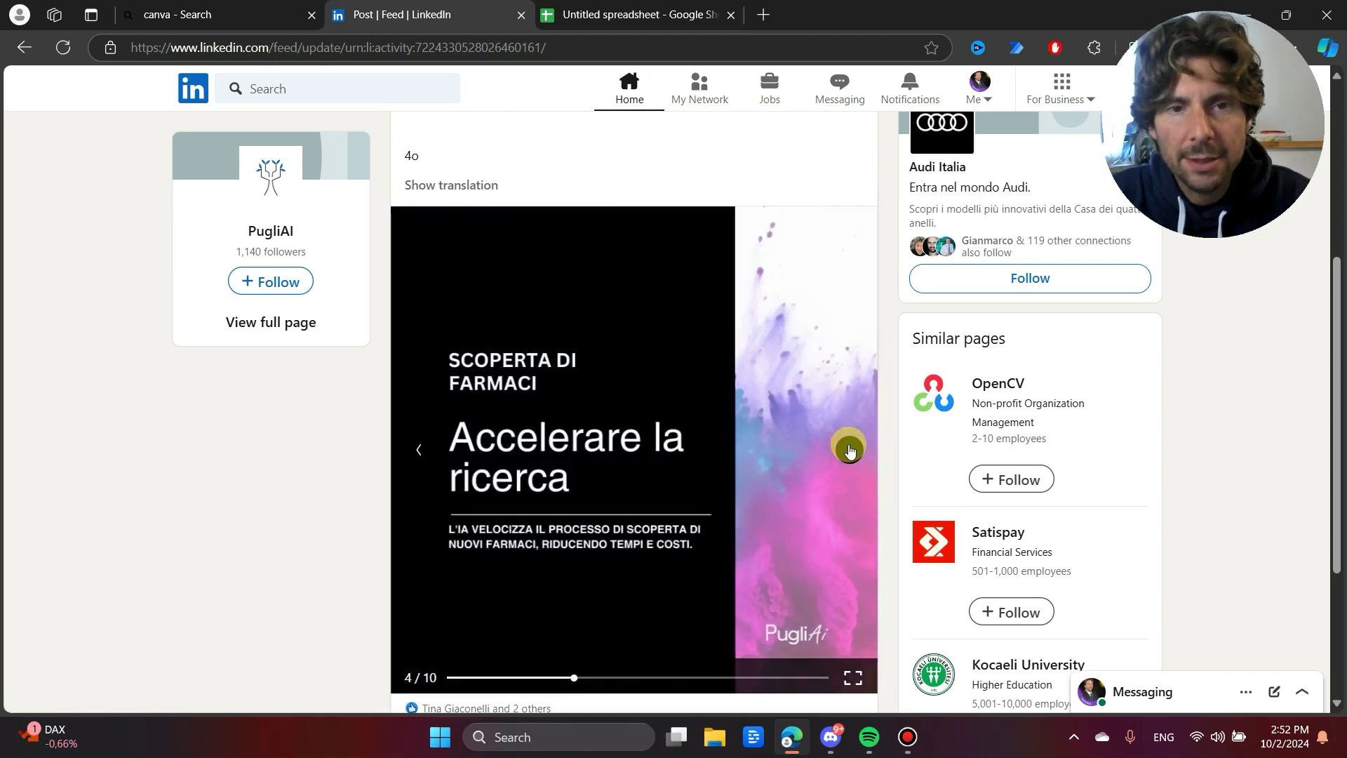
{"action": "left_click", "coordinate": [850, 448]}
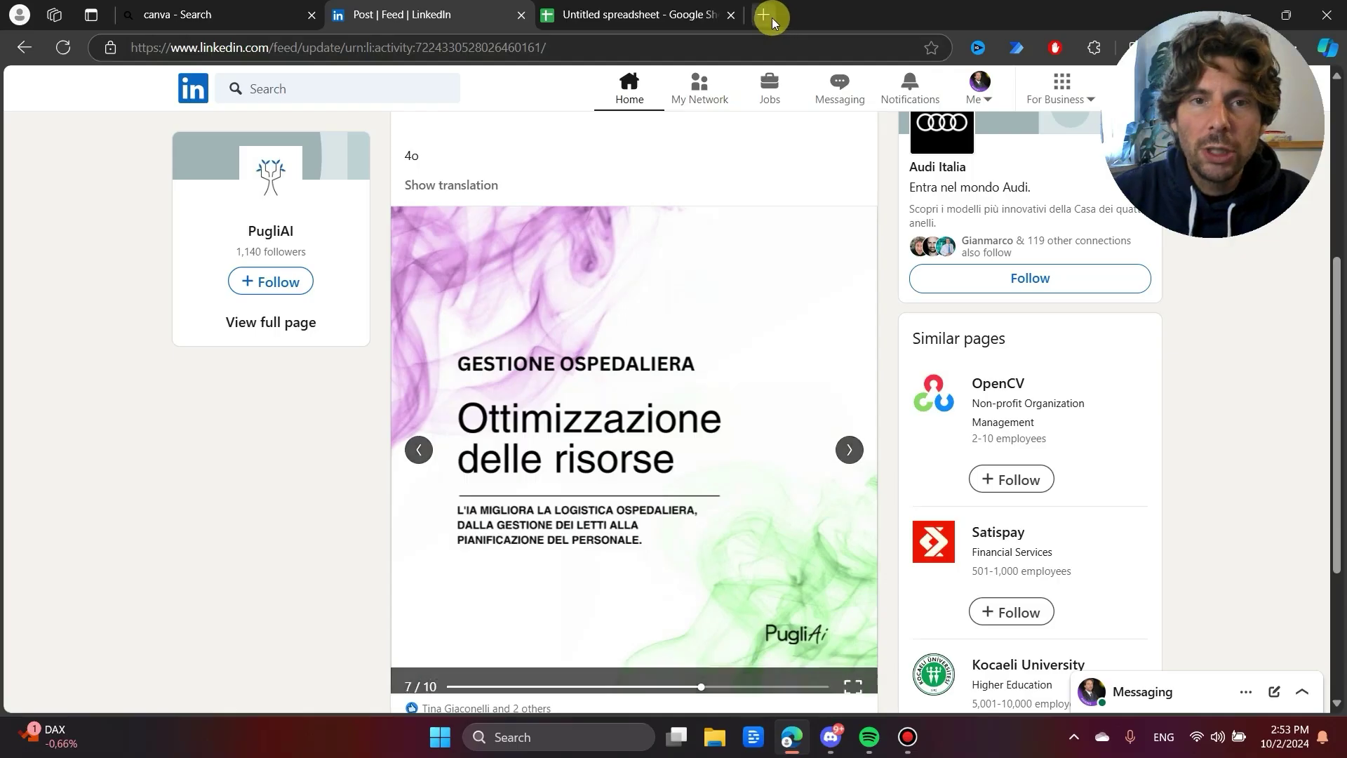
Step: Go to canva.com in a new tab and open the Maroon Black Gradient 'Mindset of Successful Entrepreneurs' carousel template
{"action": "left_click", "coordinate": [768, 14]}
{"action": "type", "text": "canv"}
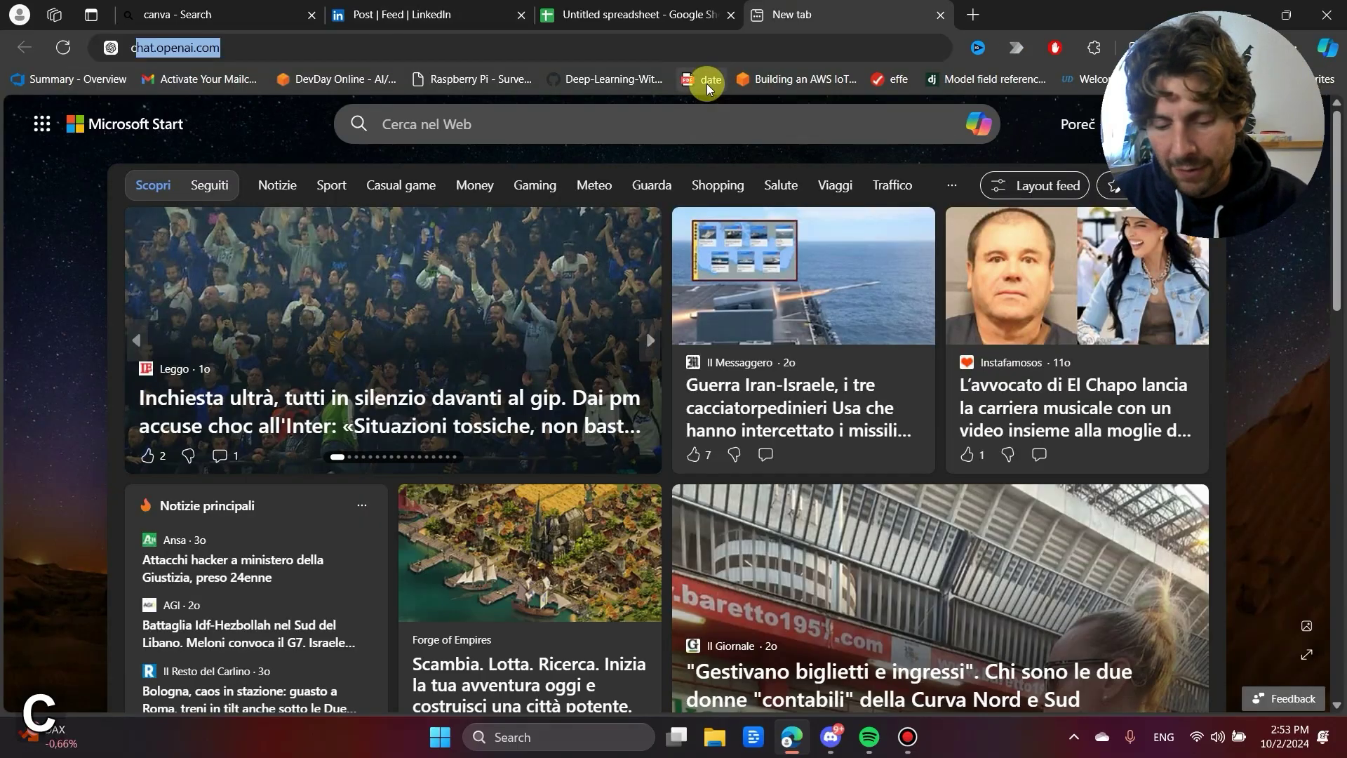
{"action": "type", "text": "a"}
{"action": "key", "text": "Return"}
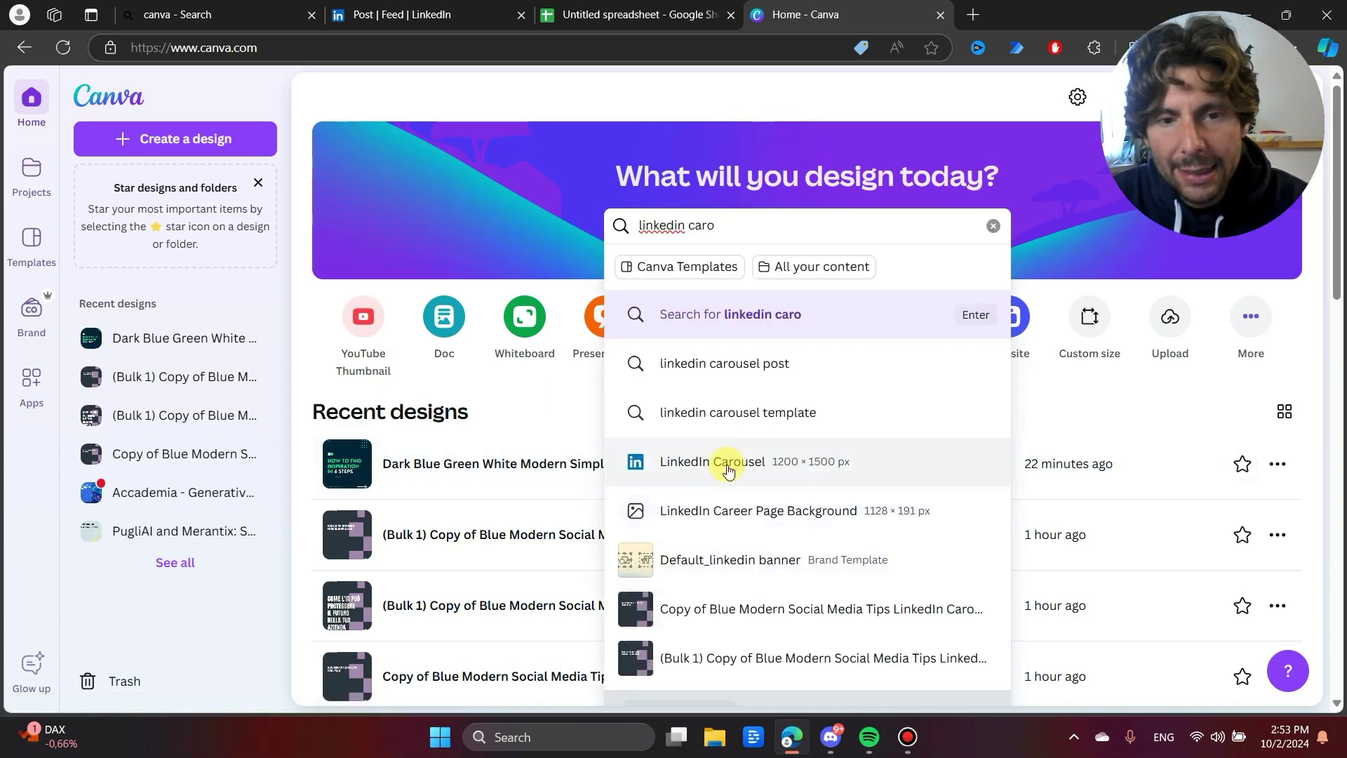
{"action": "left_click", "coordinate": [723, 464]}
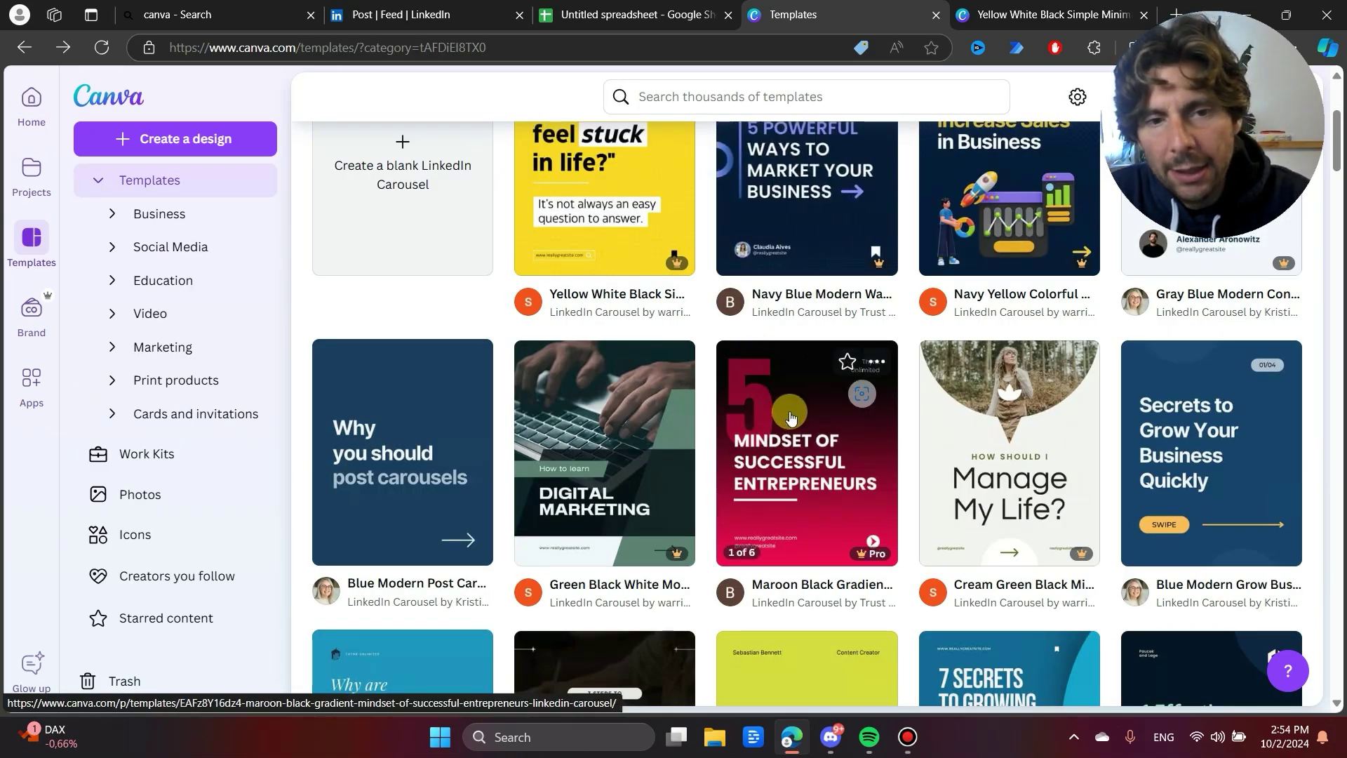
{"action": "left_click", "coordinate": [776, 392]}
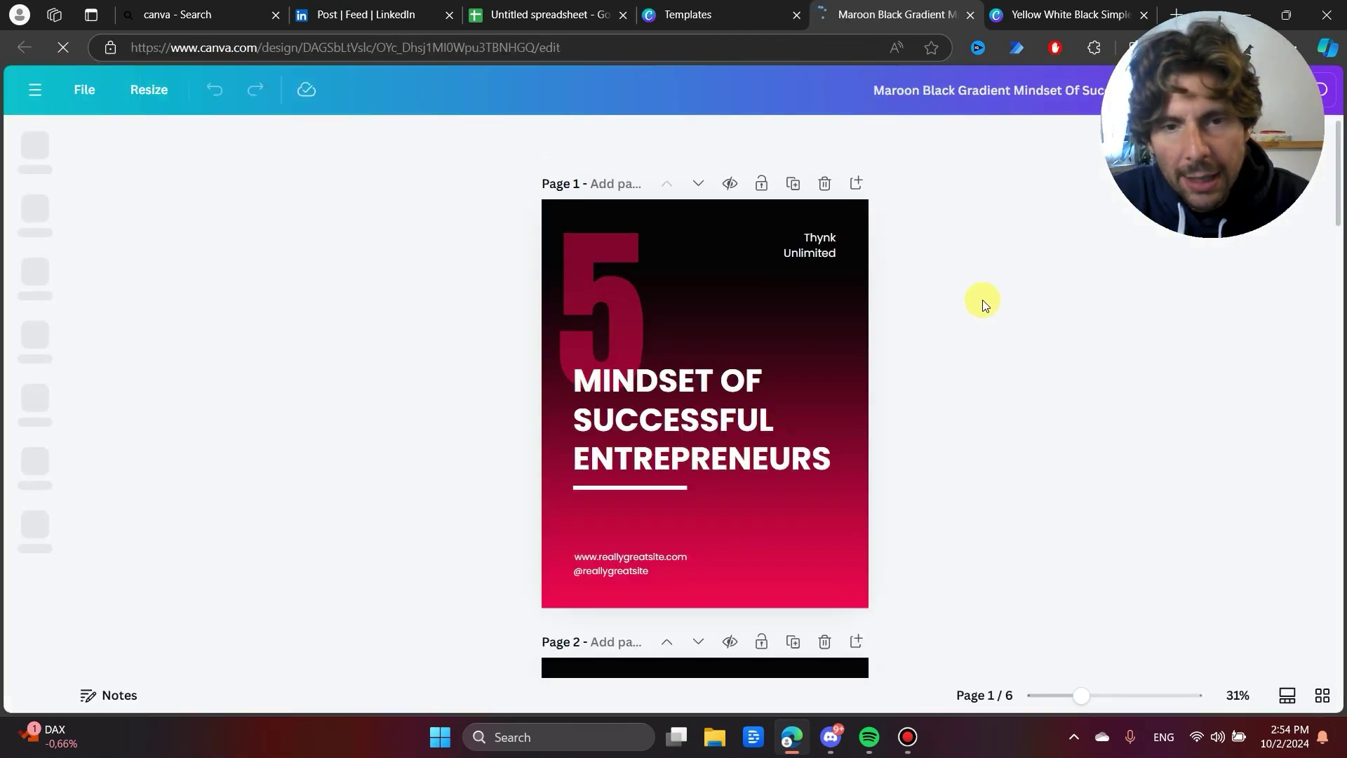
Step: Review the template's six pages, selecting the 'A CREATIVE MINDSET' heading and page 2's body paragraph
{"action": "scroll", "coordinate": [987, 297], "scroll_direction": "down", "scroll_amount": 3}
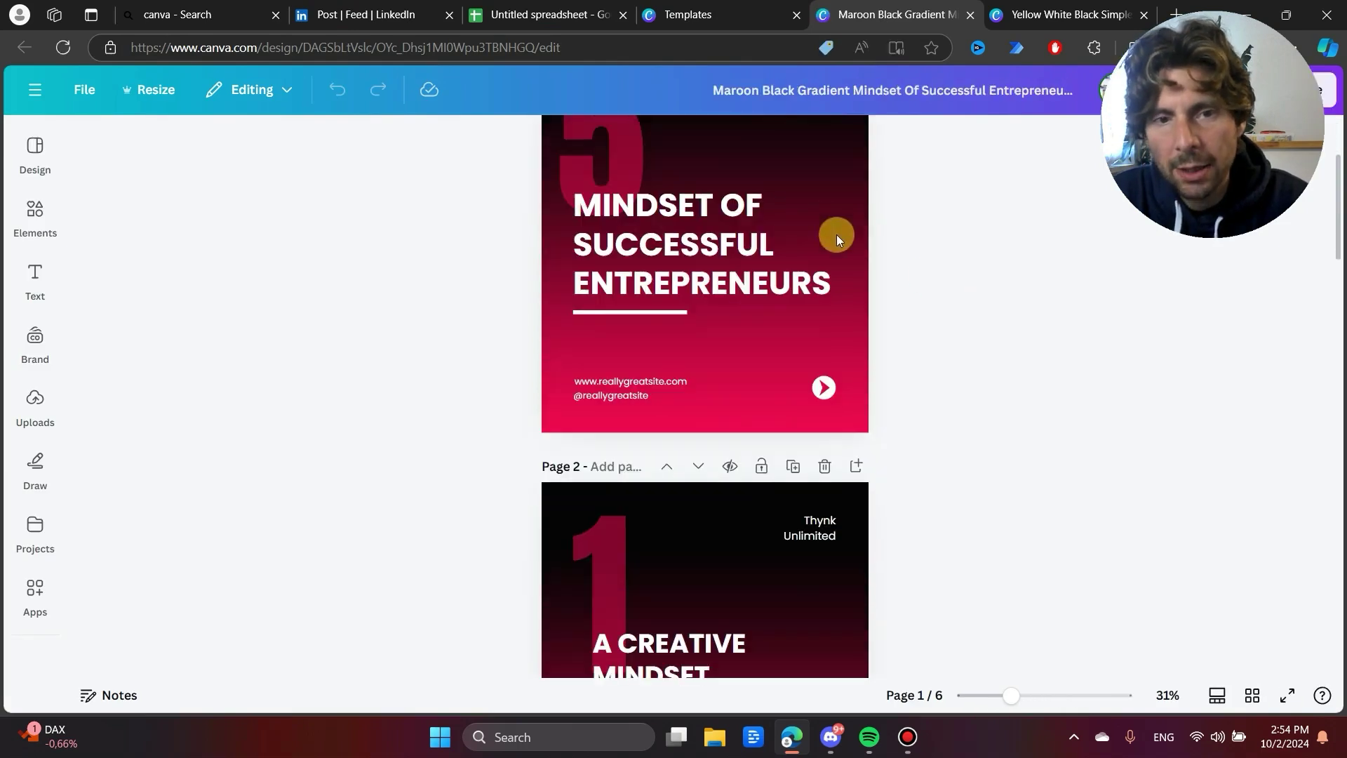
{"action": "scroll", "coordinate": [733, 256], "scroll_direction": "down", "scroll_amount": 5}
{"action": "scroll", "coordinate": [724, 272], "scroll_direction": "down", "scroll_amount": 8}
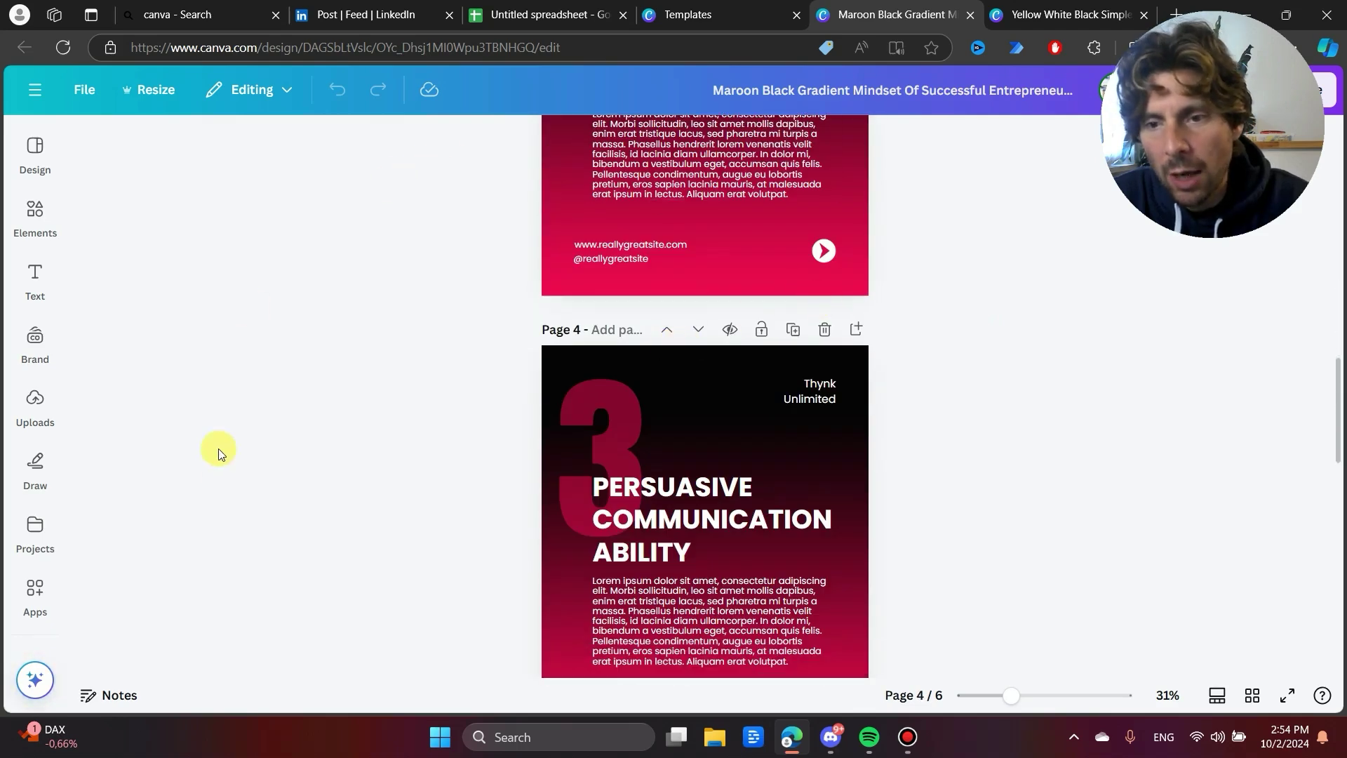
{"action": "scroll", "coordinate": [999, 264], "scroll_direction": "up", "scroll_amount": 5}
{"action": "scroll", "coordinate": [772, 256], "scroll_direction": "up", "scroll_amount": 6}
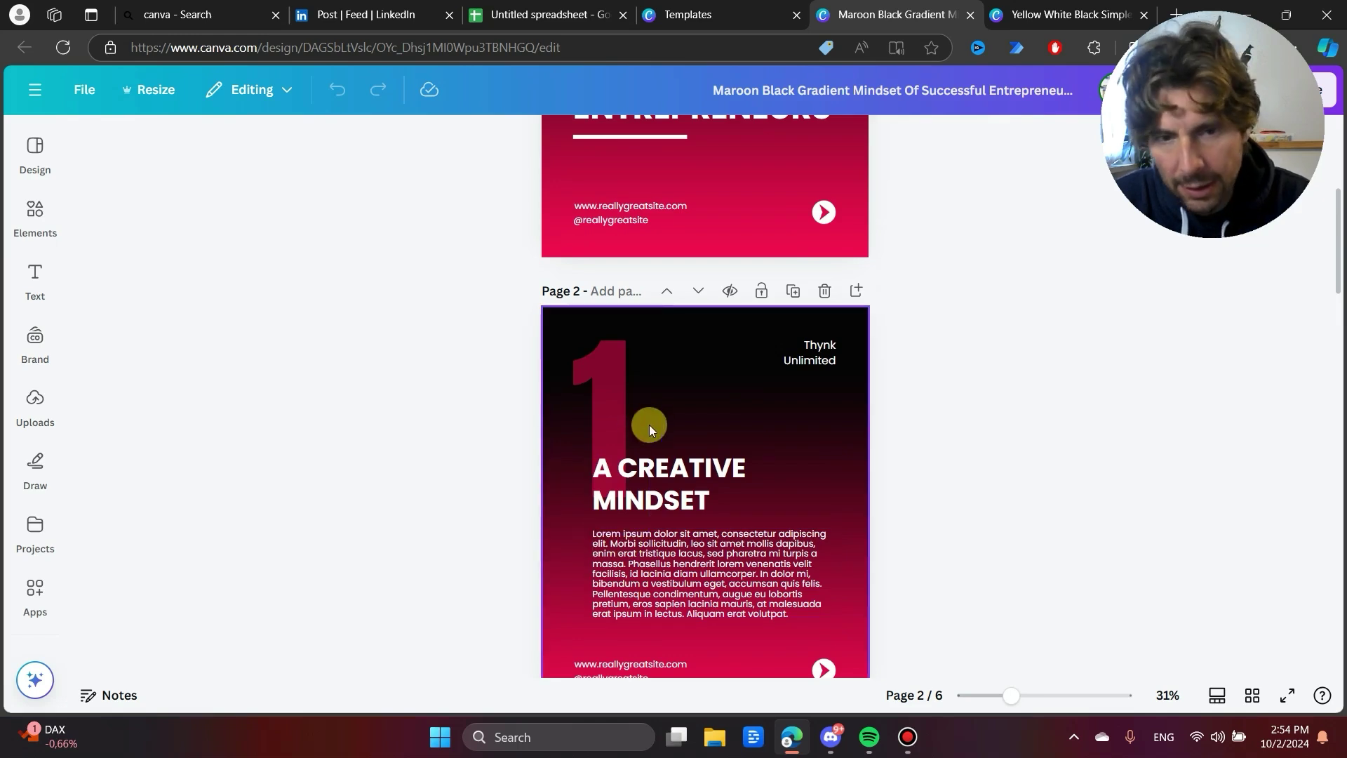
{"action": "scroll", "coordinate": [731, 438], "scroll_direction": "up", "scroll_amount": 5}
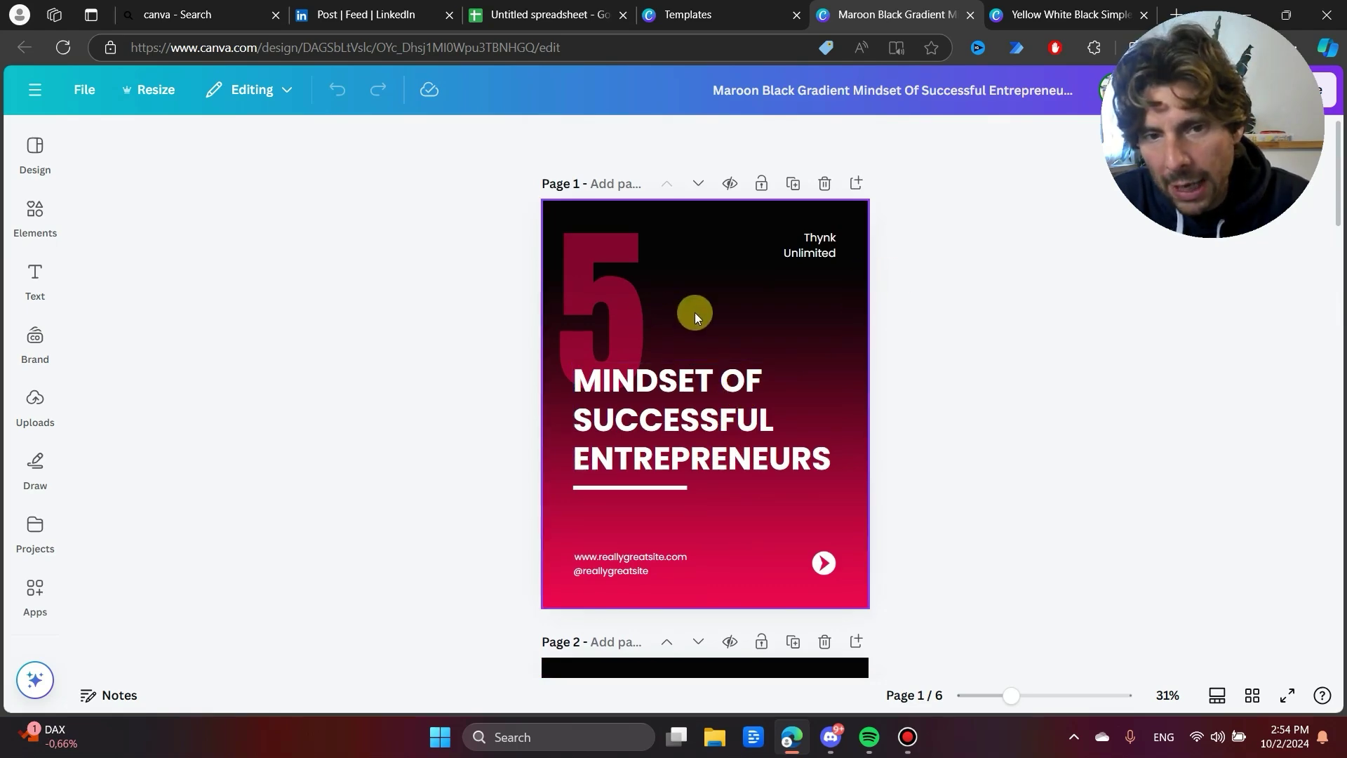
{"action": "scroll", "coordinate": [695, 313], "scroll_direction": "down", "scroll_amount": 20}
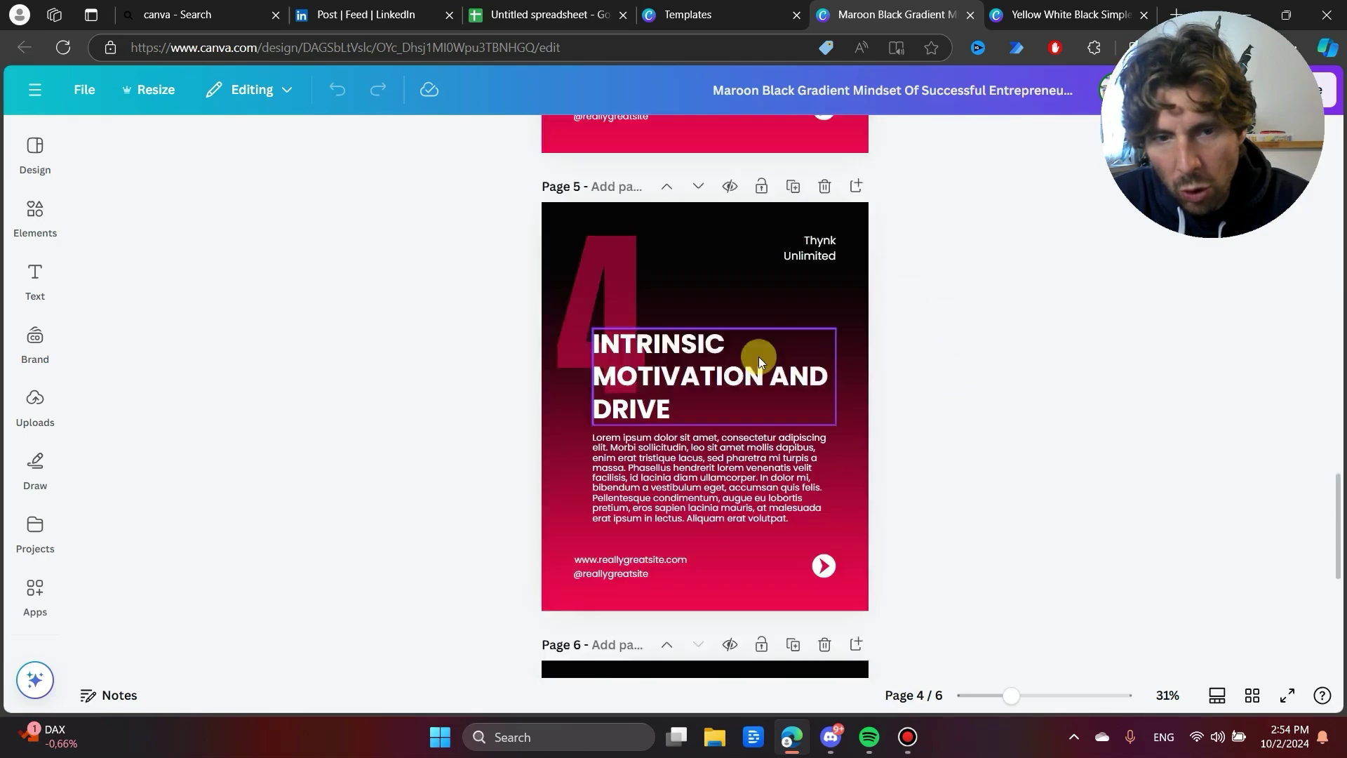
{"action": "scroll", "coordinate": [759, 361], "scroll_direction": "down", "scroll_amount": 5}
{"action": "scroll", "coordinate": [722, 354], "scroll_direction": "up", "scroll_amount": 7}
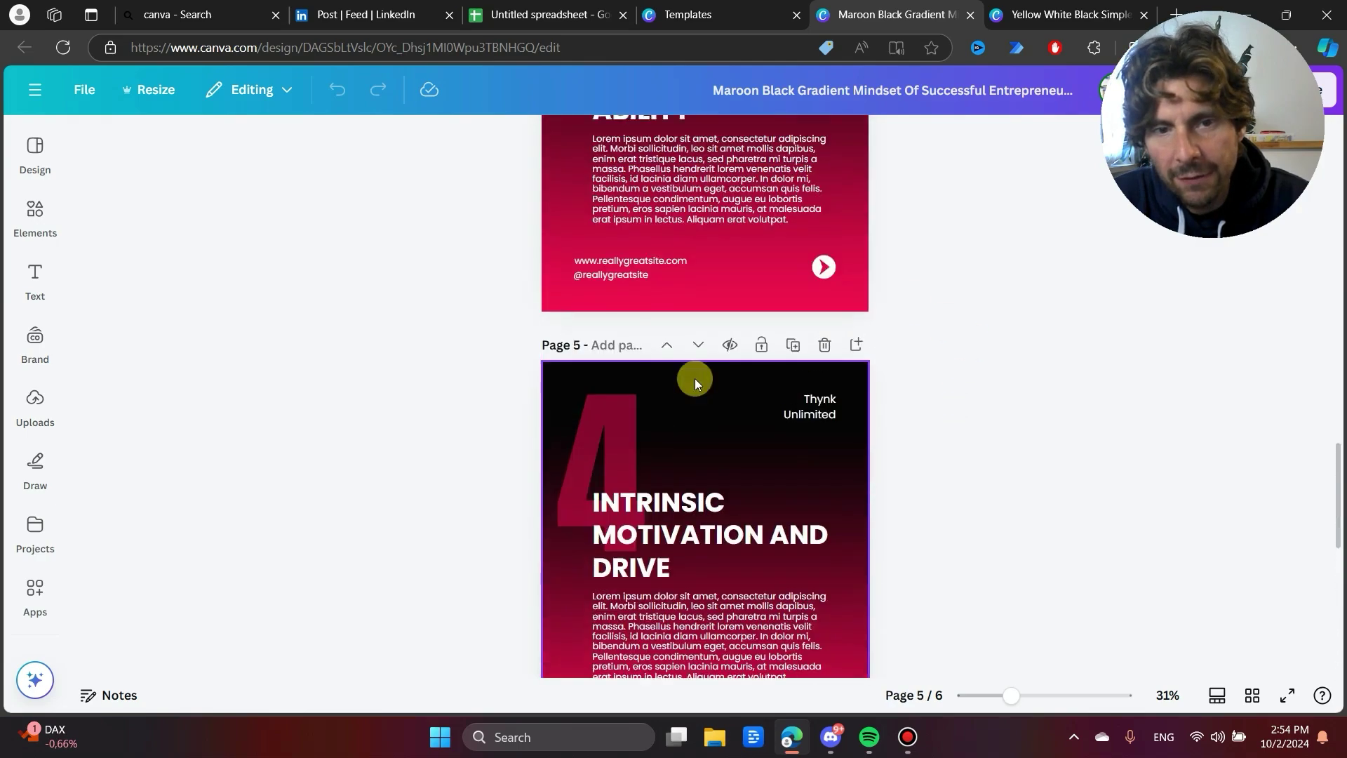
{"action": "scroll", "coordinate": [694, 377], "scroll_direction": "up", "scroll_amount": 18}
{"action": "scroll", "coordinate": [667, 439], "scroll_direction": "down", "scroll_amount": 5}
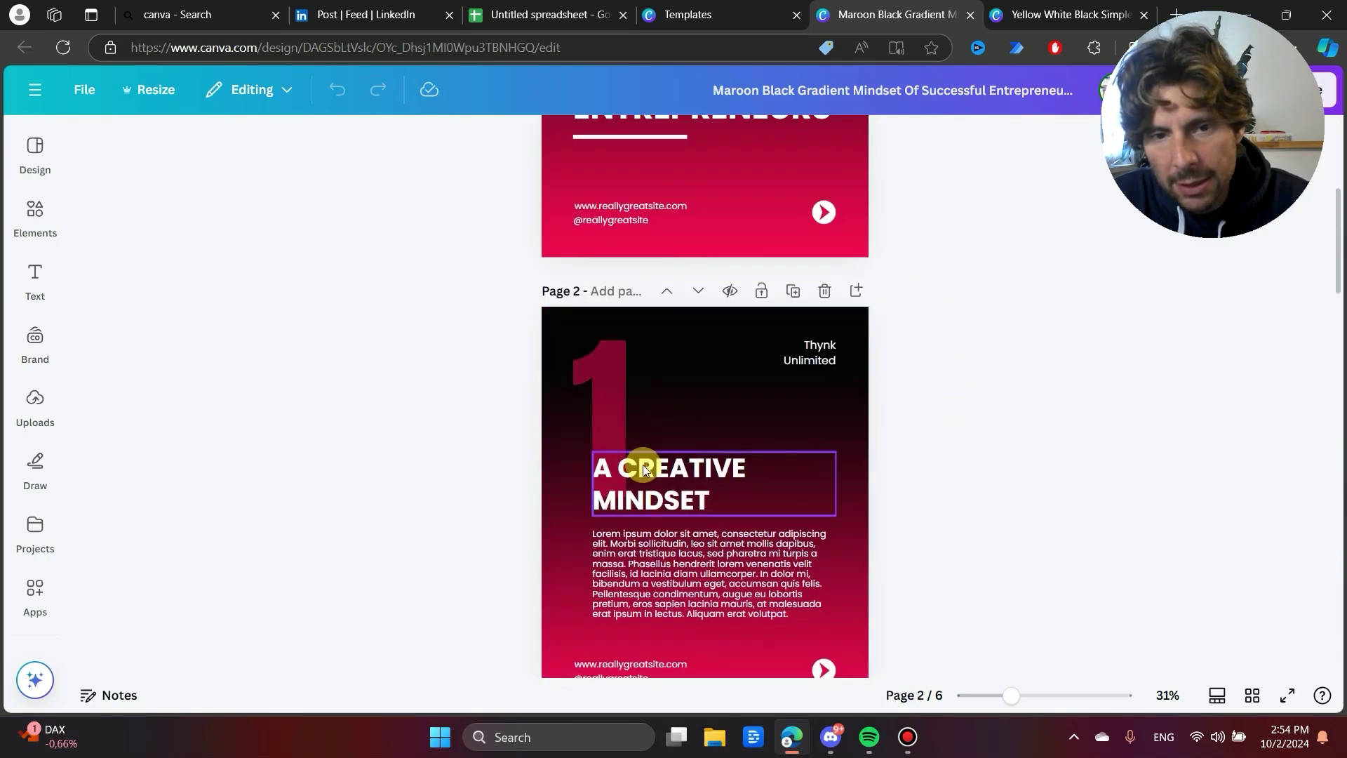
{"action": "scroll", "coordinate": [701, 351], "scroll_direction": "down", "scroll_amount": 3}
{"action": "scroll", "coordinate": [697, 280], "scroll_direction": "down", "scroll_amount": 1}
{"action": "scroll", "coordinate": [613, 239], "scroll_direction": "up", "scroll_amount": 2}
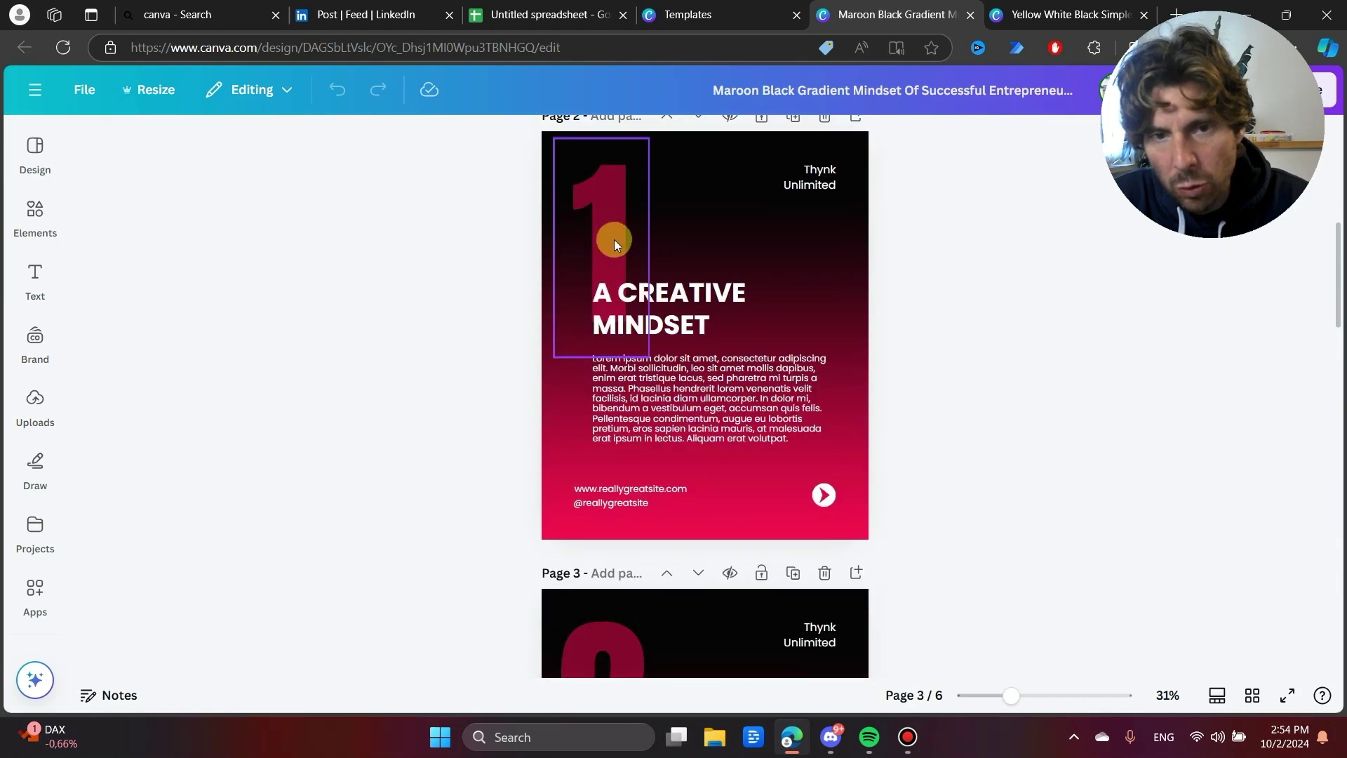
{"action": "left_click", "coordinate": [695, 294]}
{"action": "left_click", "coordinate": [643, 413]}
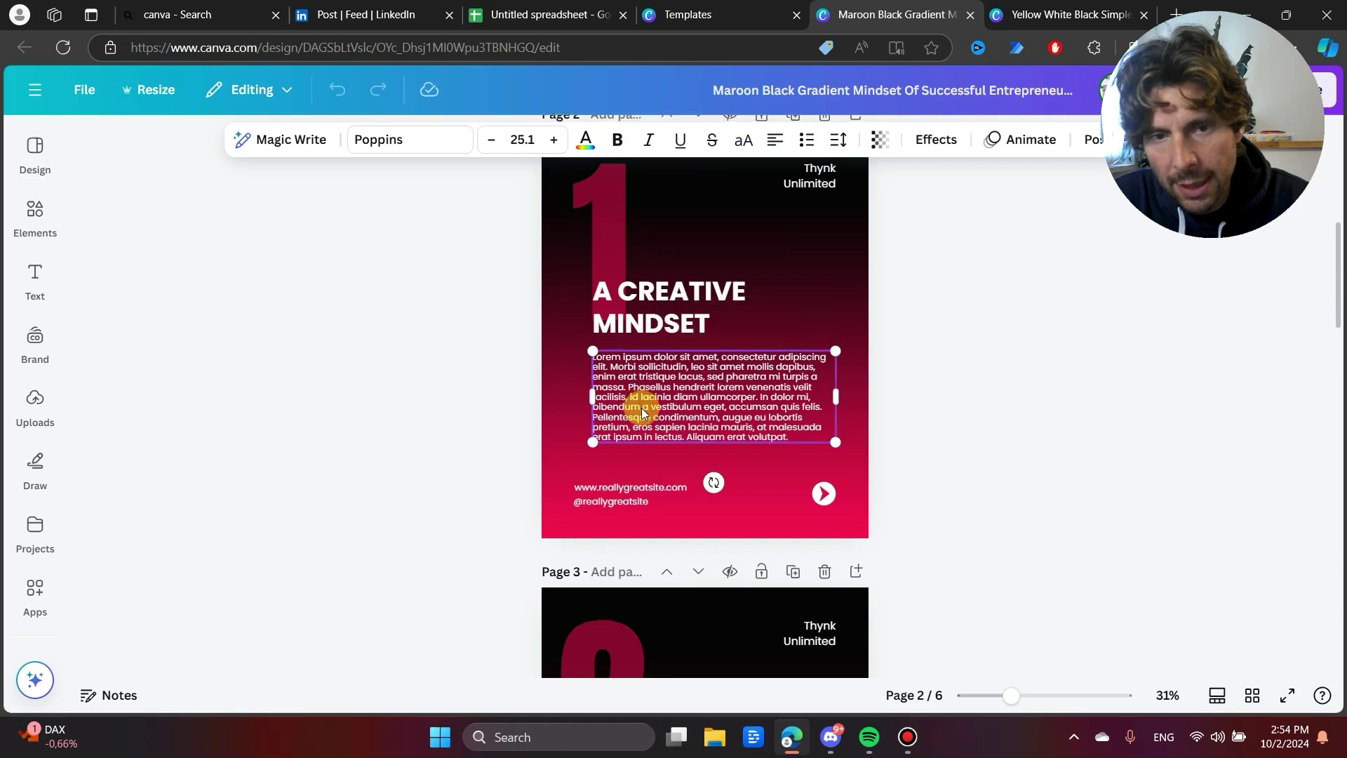
{"action": "scroll", "coordinate": [645, 414], "scroll_direction": "down", "scroll_amount": 5}
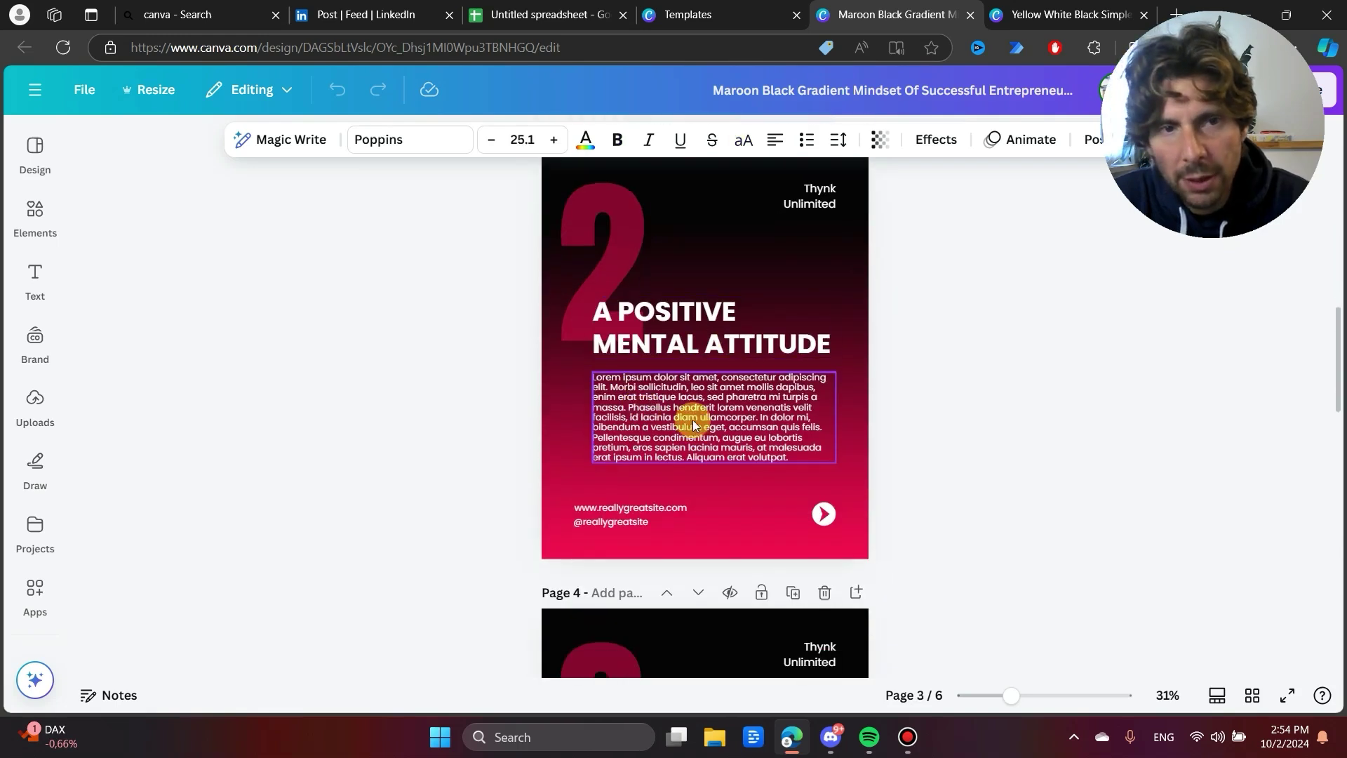
Step: Compare the blank Untitled spreadsheet with the carousel design, ending on the spreadsheet
{"action": "left_click", "coordinate": [527, 16]}
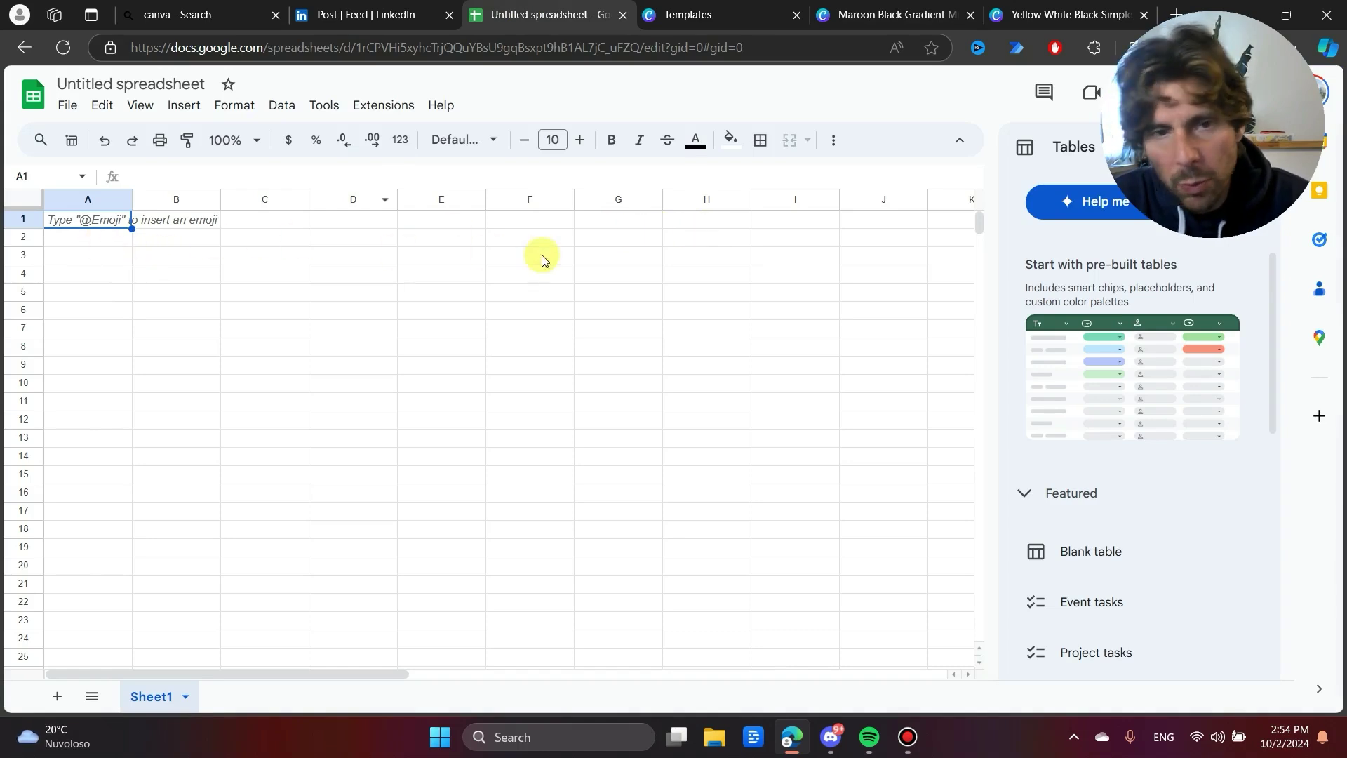
{"action": "left_click", "coordinate": [1017, 14]}
{"action": "left_click", "coordinate": [894, 14]}
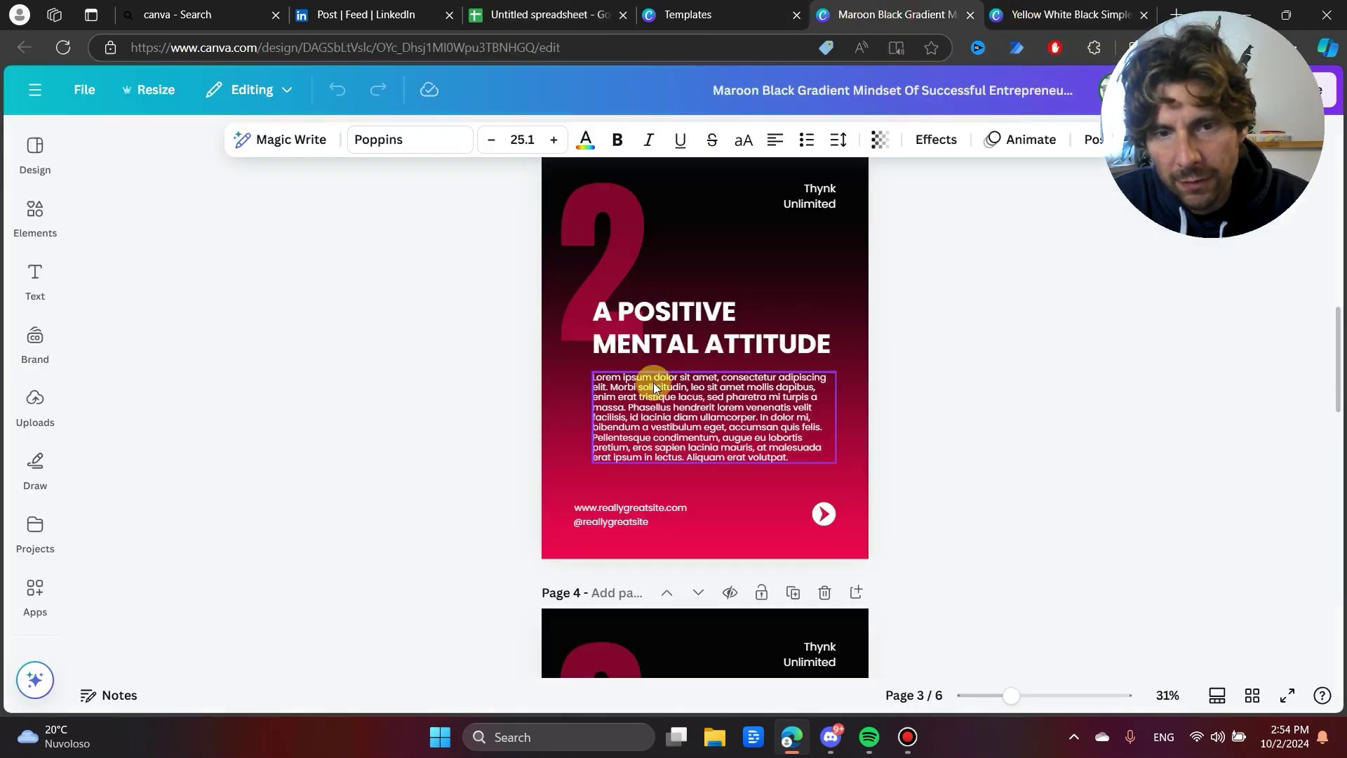
{"action": "scroll", "coordinate": [662, 367], "scroll_direction": "down", "scroll_amount": 1}
{"action": "scroll", "coordinate": [662, 368], "scroll_direction": "up", "scroll_amount": 10}
{"action": "scroll", "coordinate": [670, 357], "scroll_direction": "up", "scroll_amount": 4}
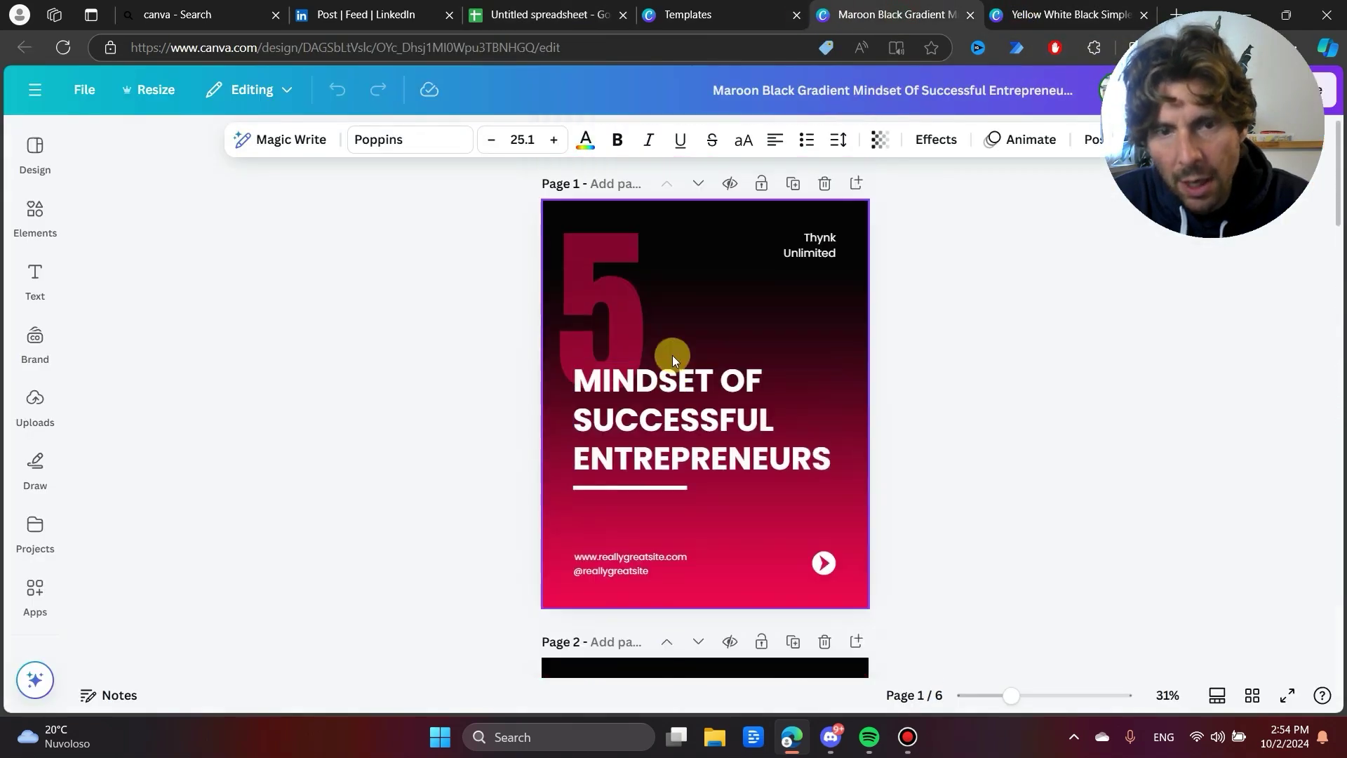
{"action": "scroll", "coordinate": [697, 402], "scroll_direction": "down", "scroll_amount": 7}
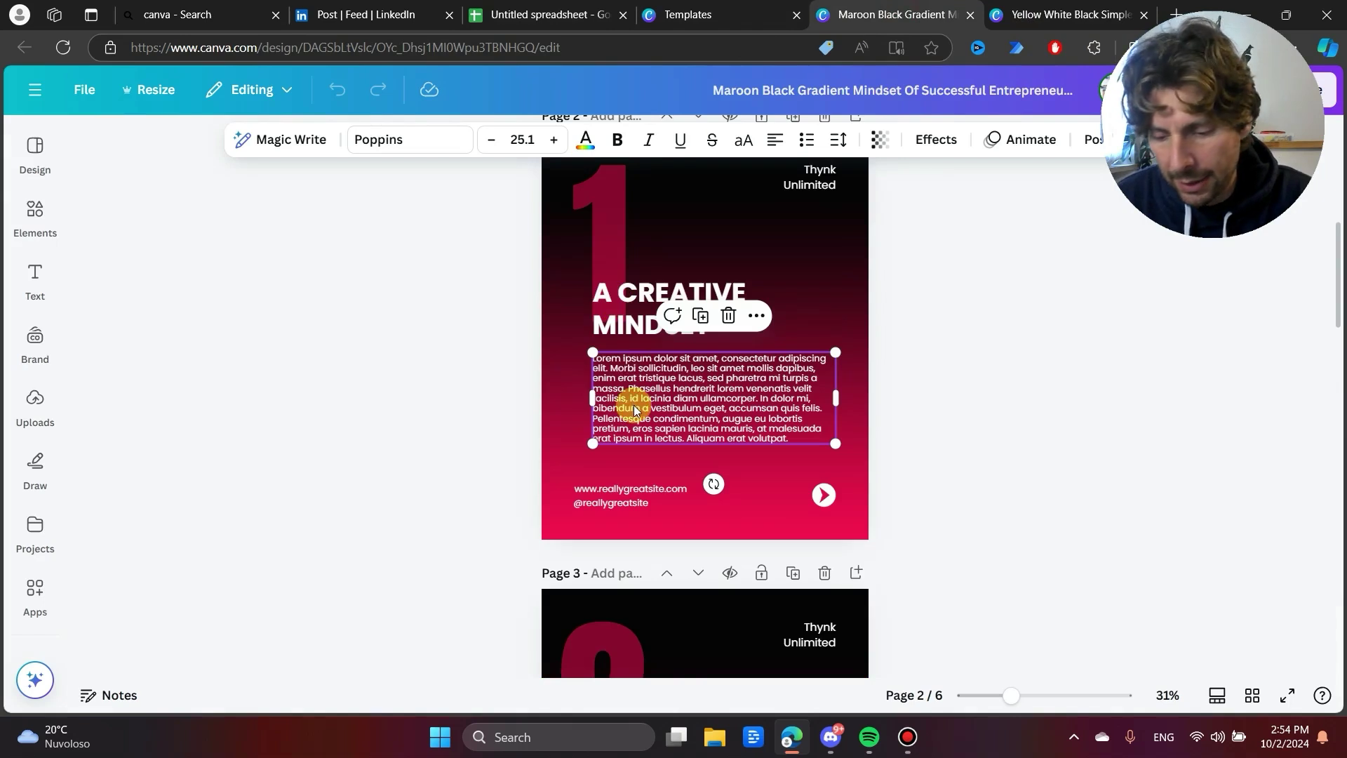
{"action": "left_click", "coordinate": [498, 14]}
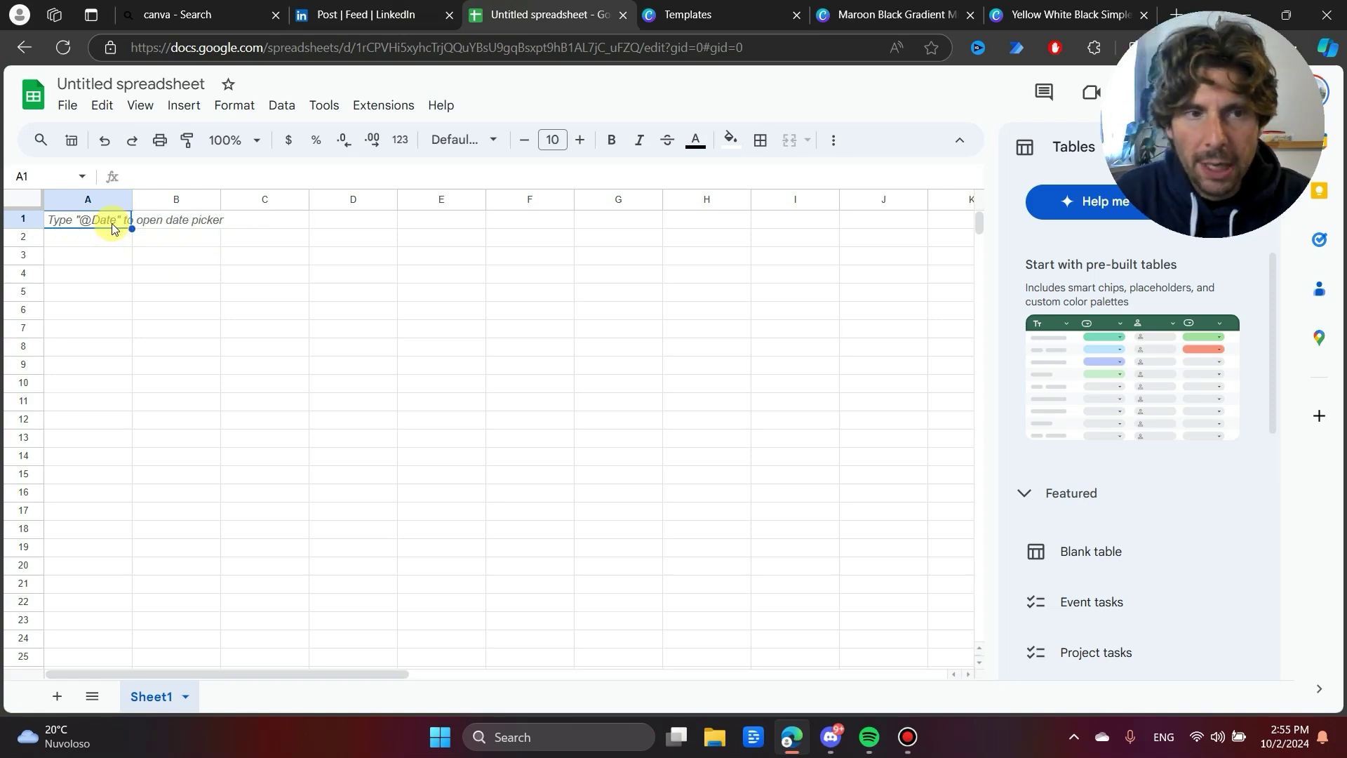
Step: Paste the slide column headers into row 1 and compare them with the design's text boxes
{"action": "key", "text": "ctrl+v"}
{"action": "left_click", "coordinate": [67, 219]}
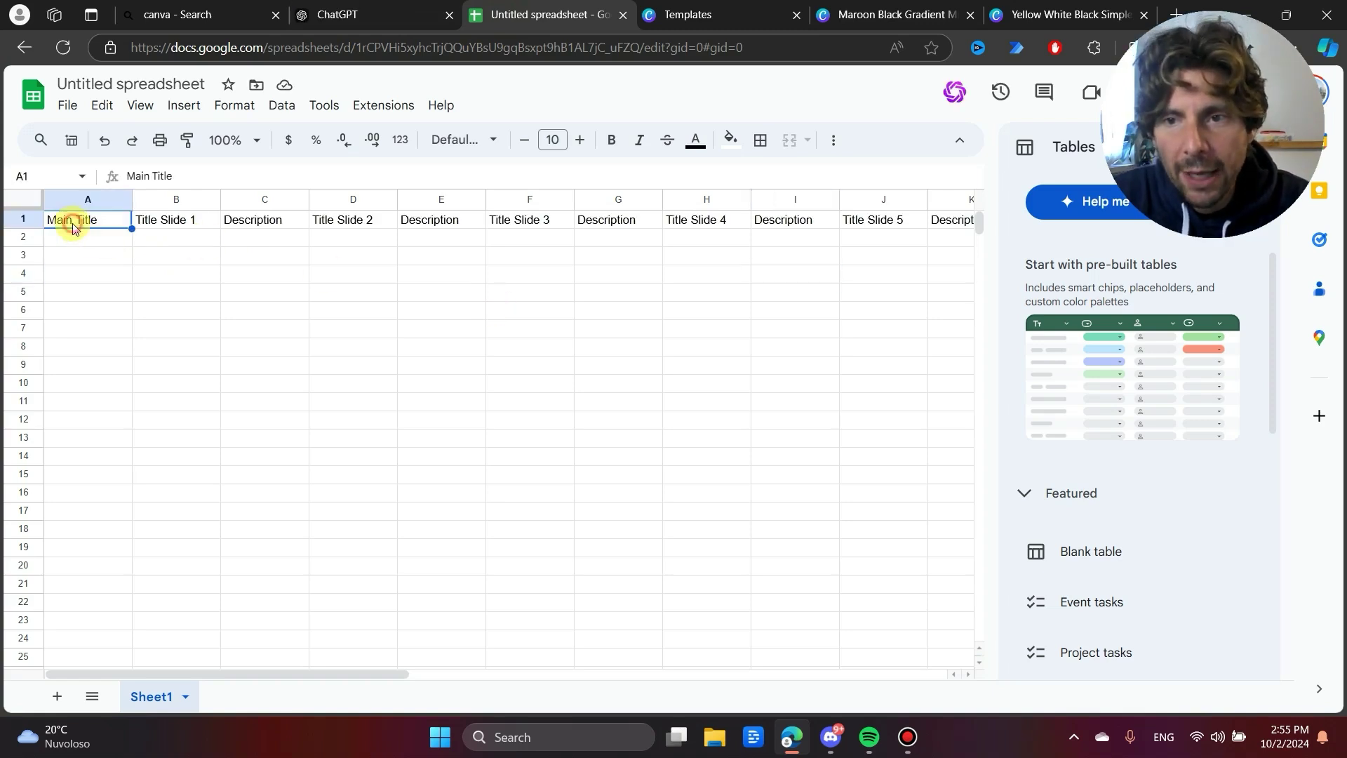
{"action": "left_click", "coordinate": [191, 219]}
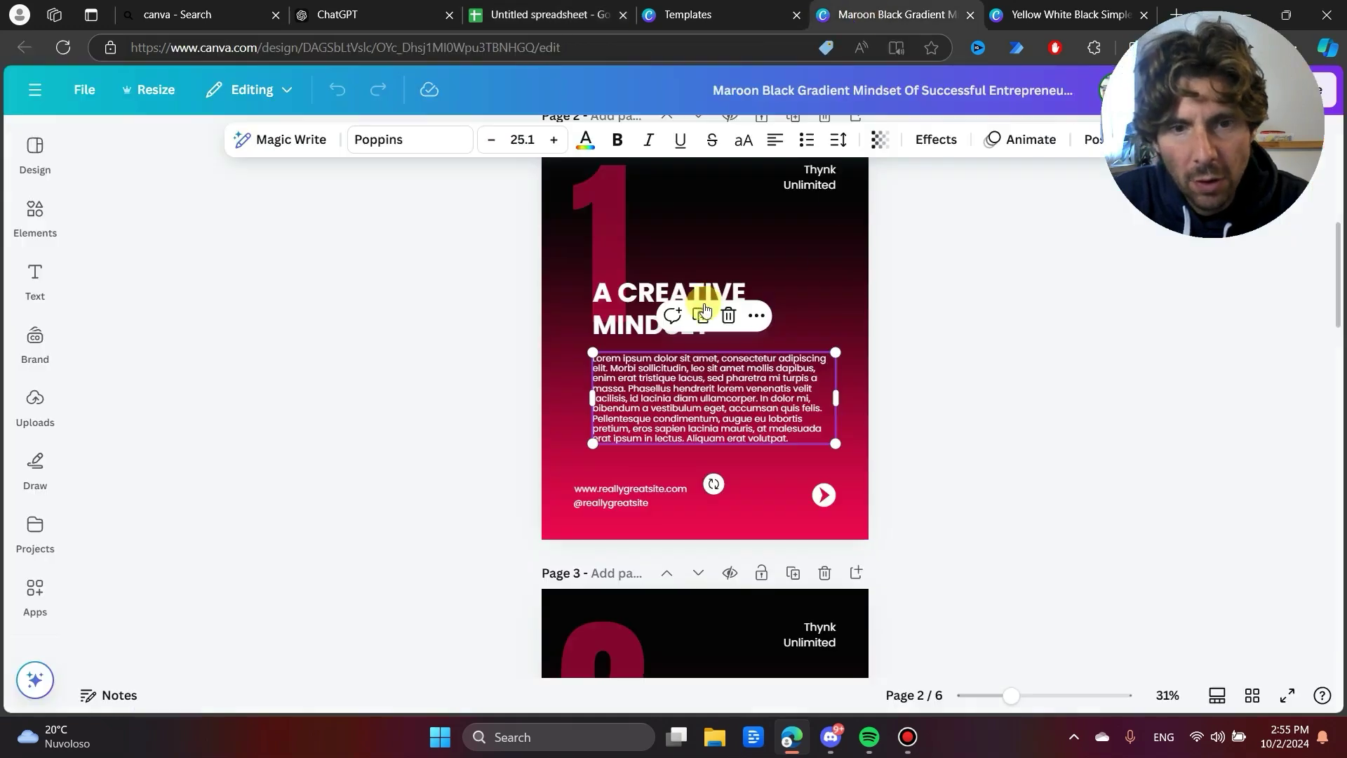
{"action": "scroll", "coordinate": [704, 311], "scroll_direction": "up", "scroll_amount": 5}
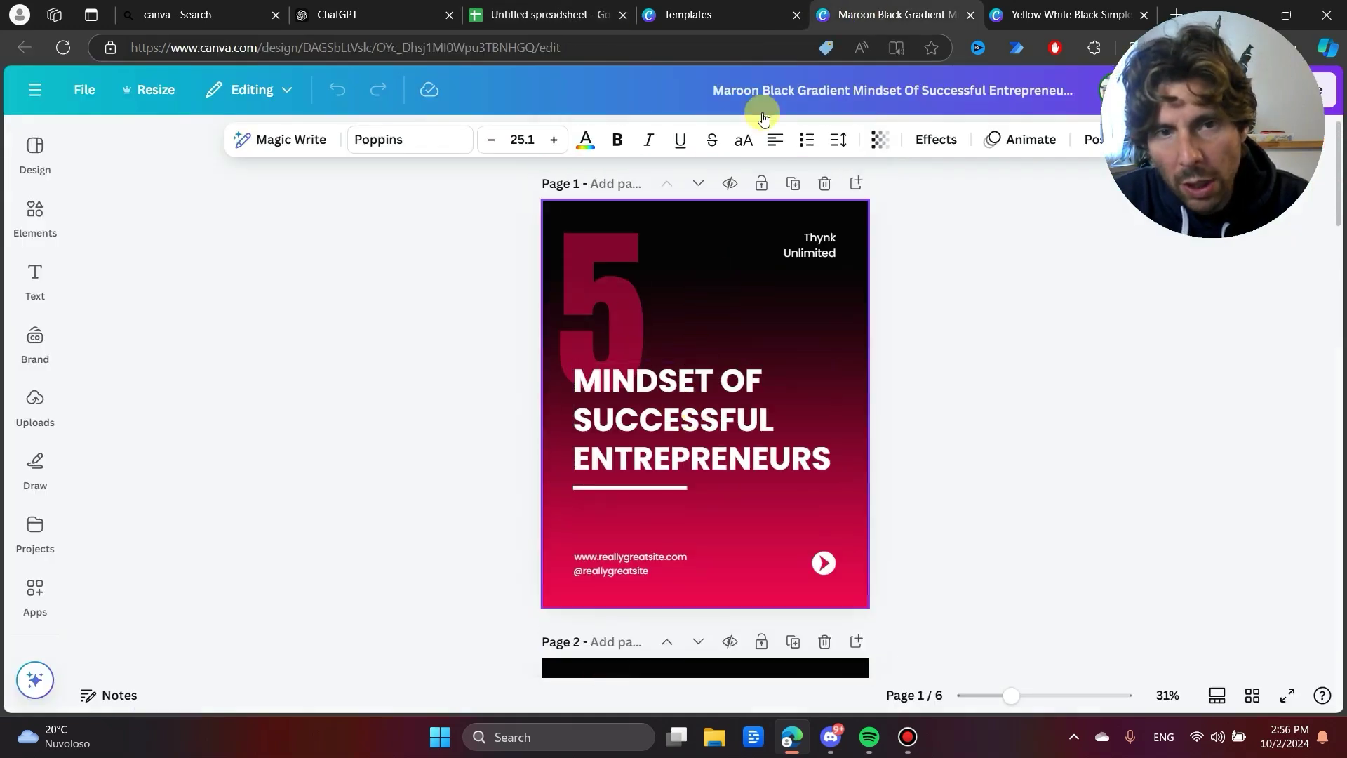
{"action": "left_click", "coordinate": [511, 15]}
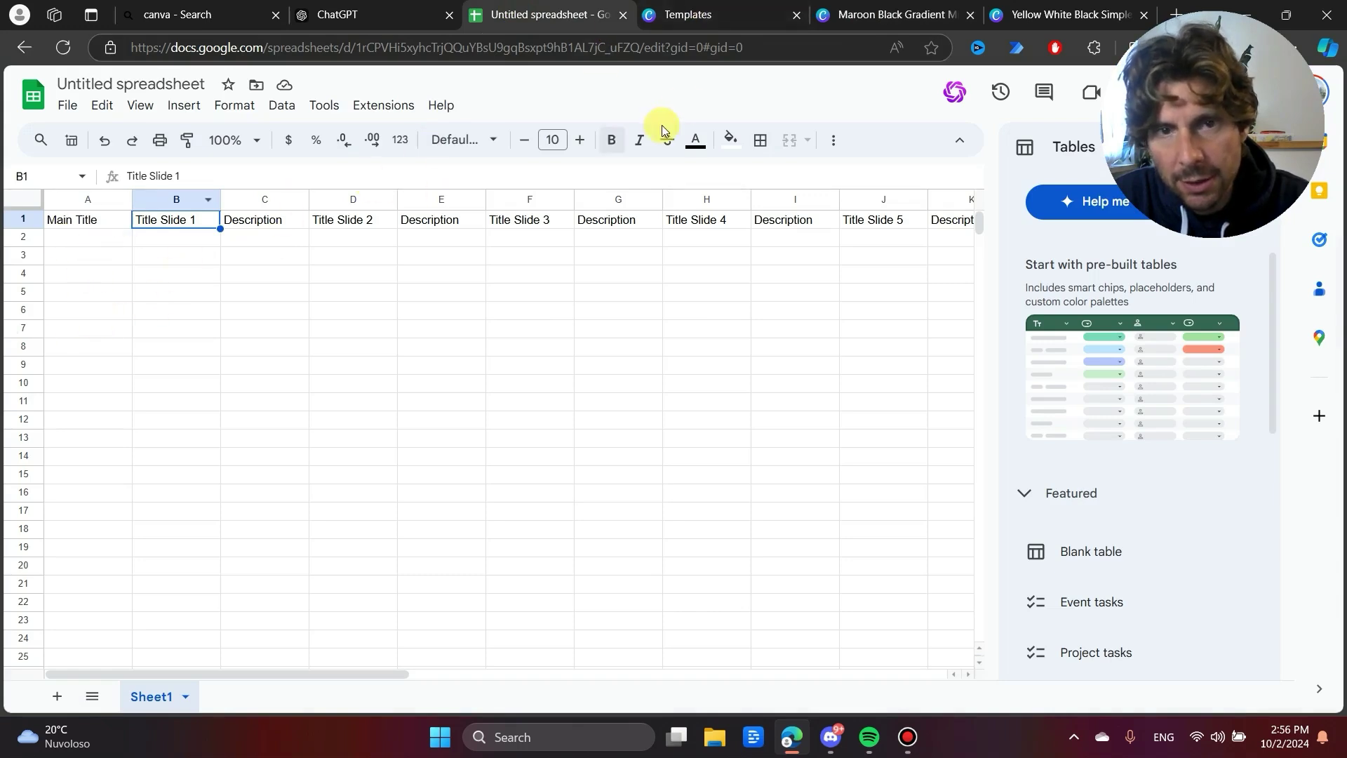
{"action": "left_click", "coordinate": [912, 14]}
{"action": "scroll", "coordinate": [811, 295], "scroll_direction": "down", "scroll_amount": 12}
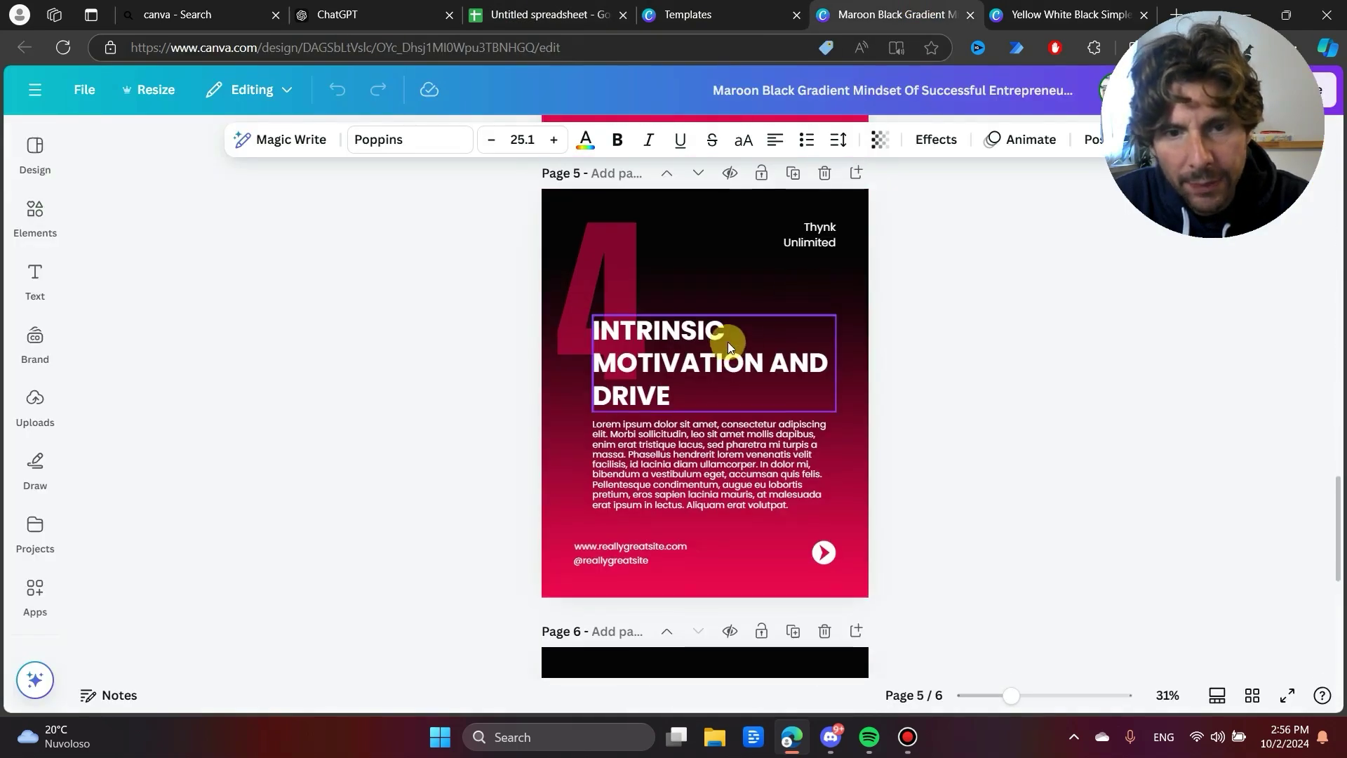
{"action": "scroll", "coordinate": [726, 343], "scroll_direction": "up", "scroll_amount": 12}
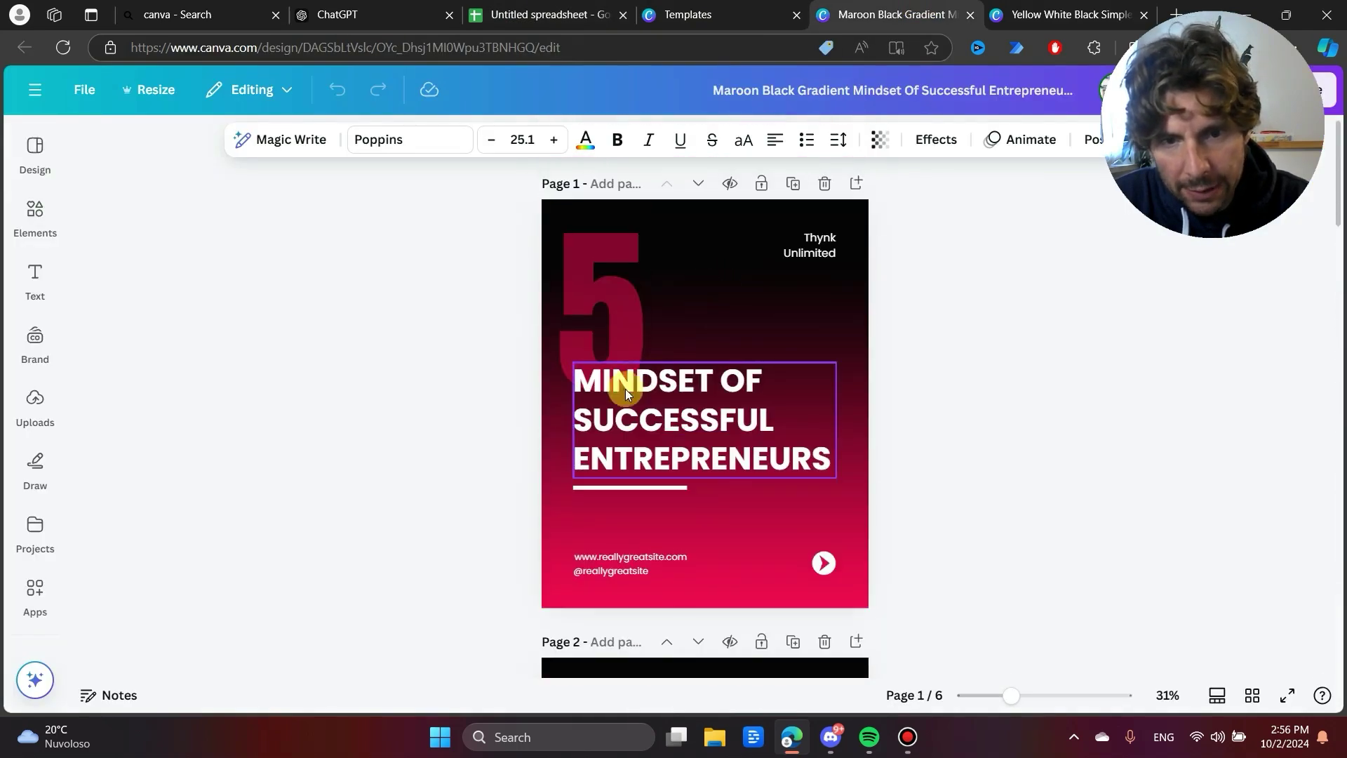
{"action": "scroll", "coordinate": [697, 397], "scroll_direction": "down", "scroll_amount": 6}
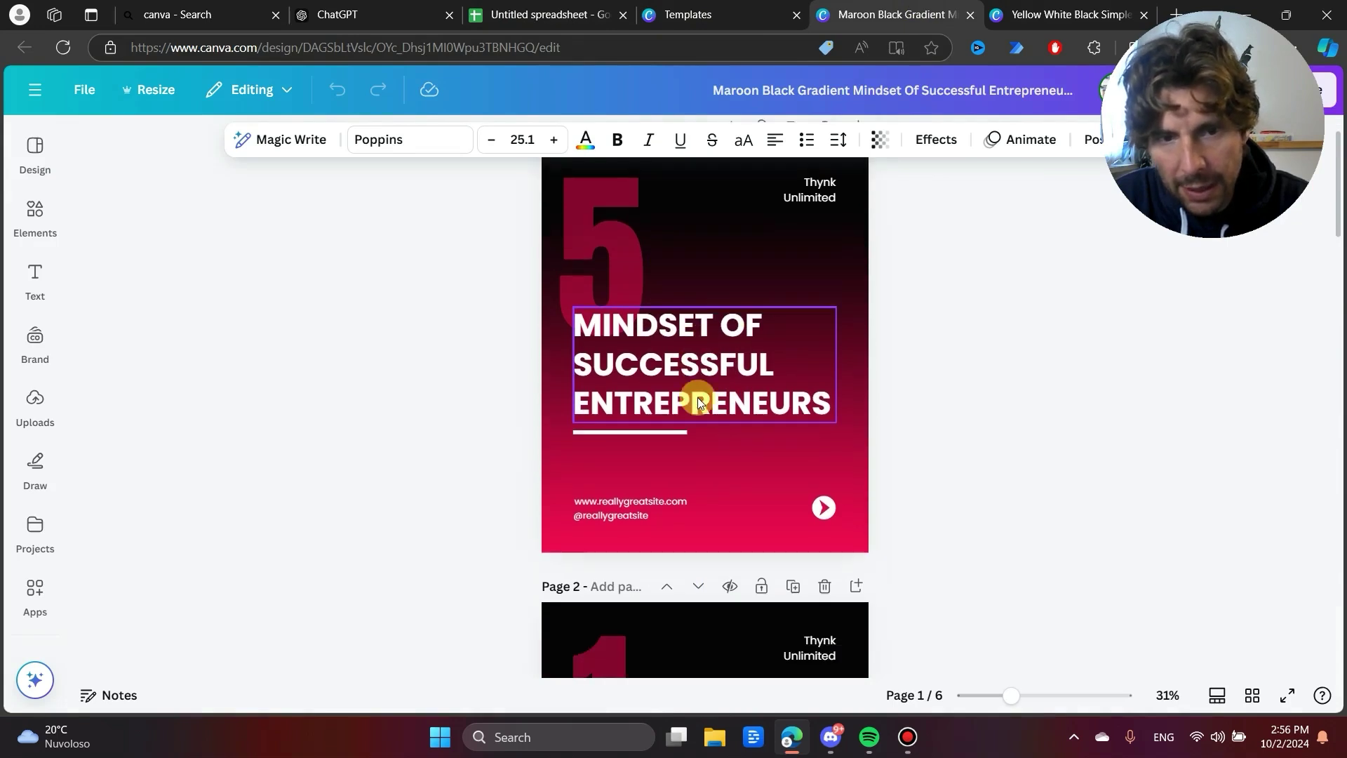
{"action": "left_click", "coordinate": [683, 301]}
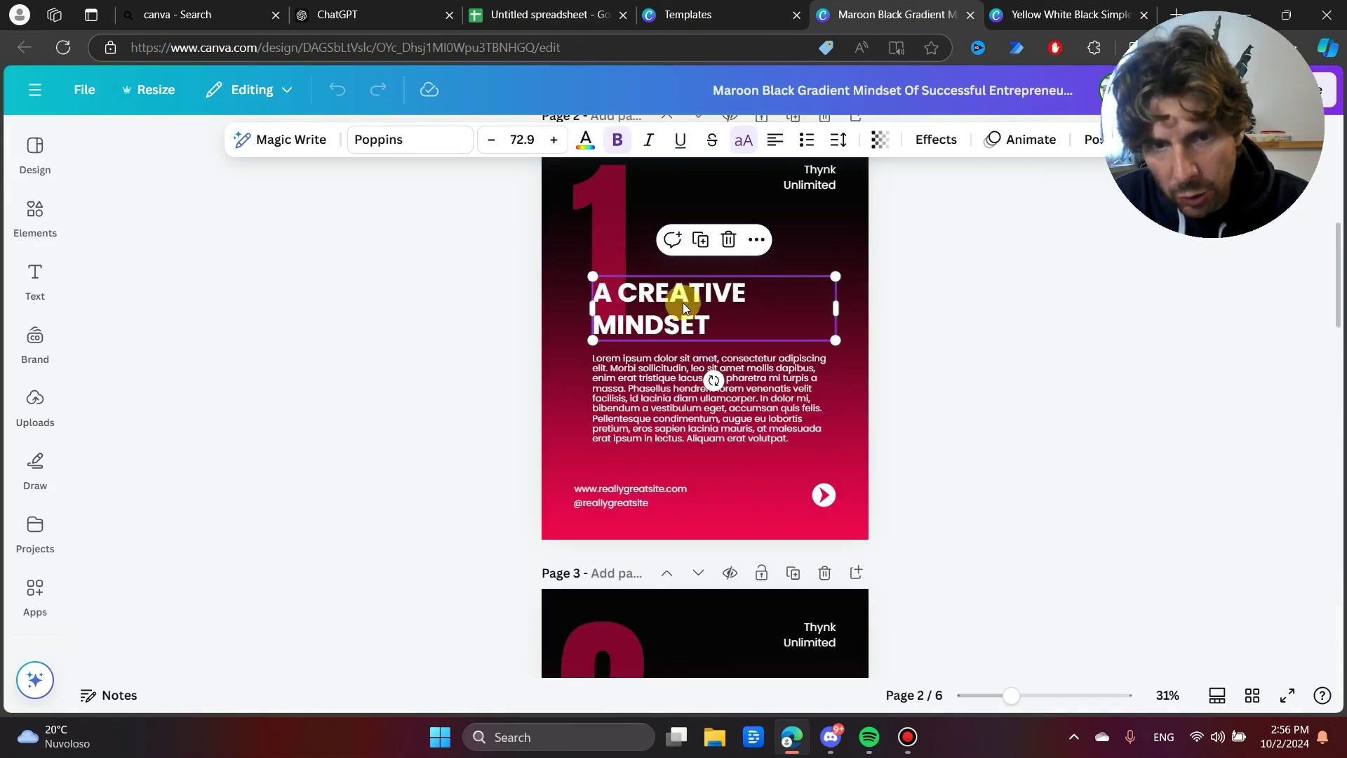
Step: Check the Main Title, Title Slide 1–5 and Description headers, then select A2:J3 for data
{"action": "left_click", "coordinate": [534, 14]}
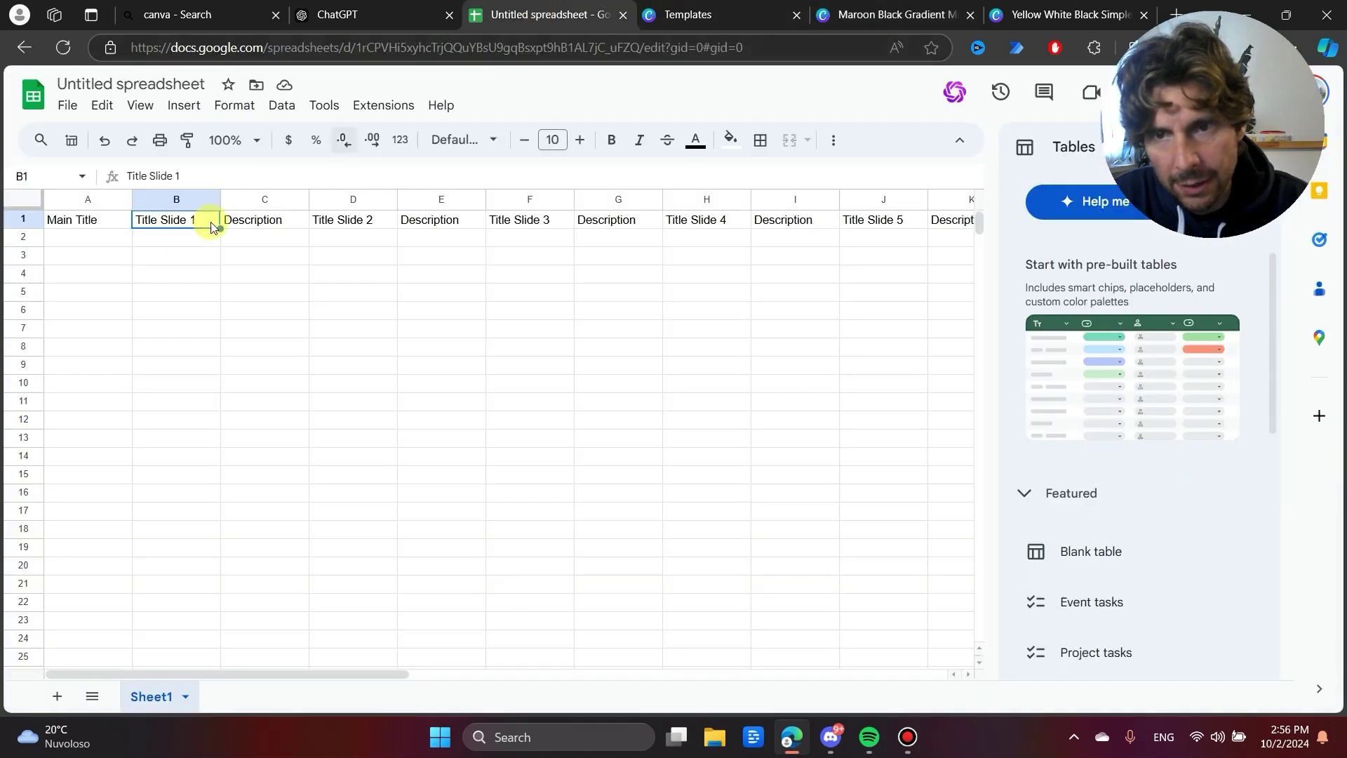
{"action": "left_click", "coordinate": [82, 223]}
{"action": "left_click", "coordinate": [175, 218]}
{"action": "left_click", "coordinate": [264, 220]}
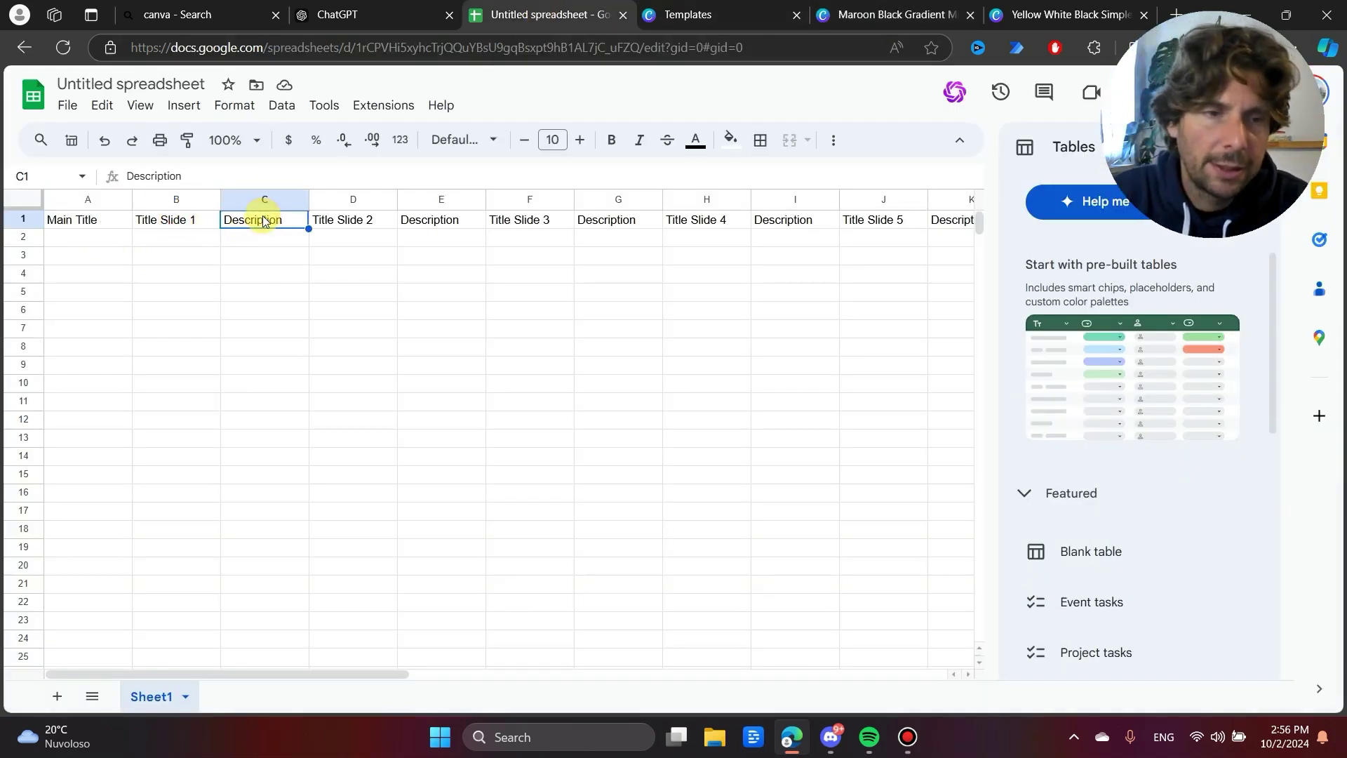
{"action": "left_click", "coordinate": [341, 217]}
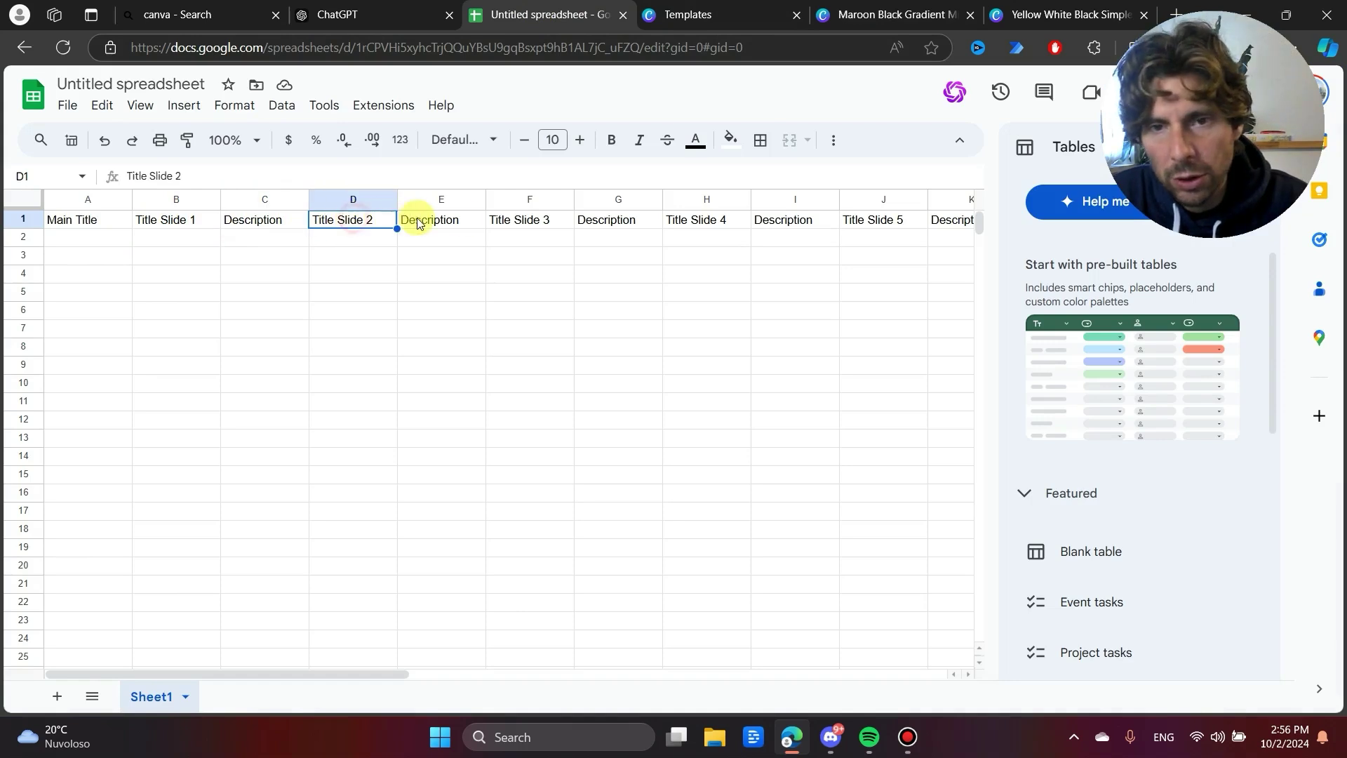
{"action": "left_click", "coordinate": [532, 220]}
{"action": "left_click", "coordinate": [710, 223]}
{"action": "left_click", "coordinate": [861, 220]}
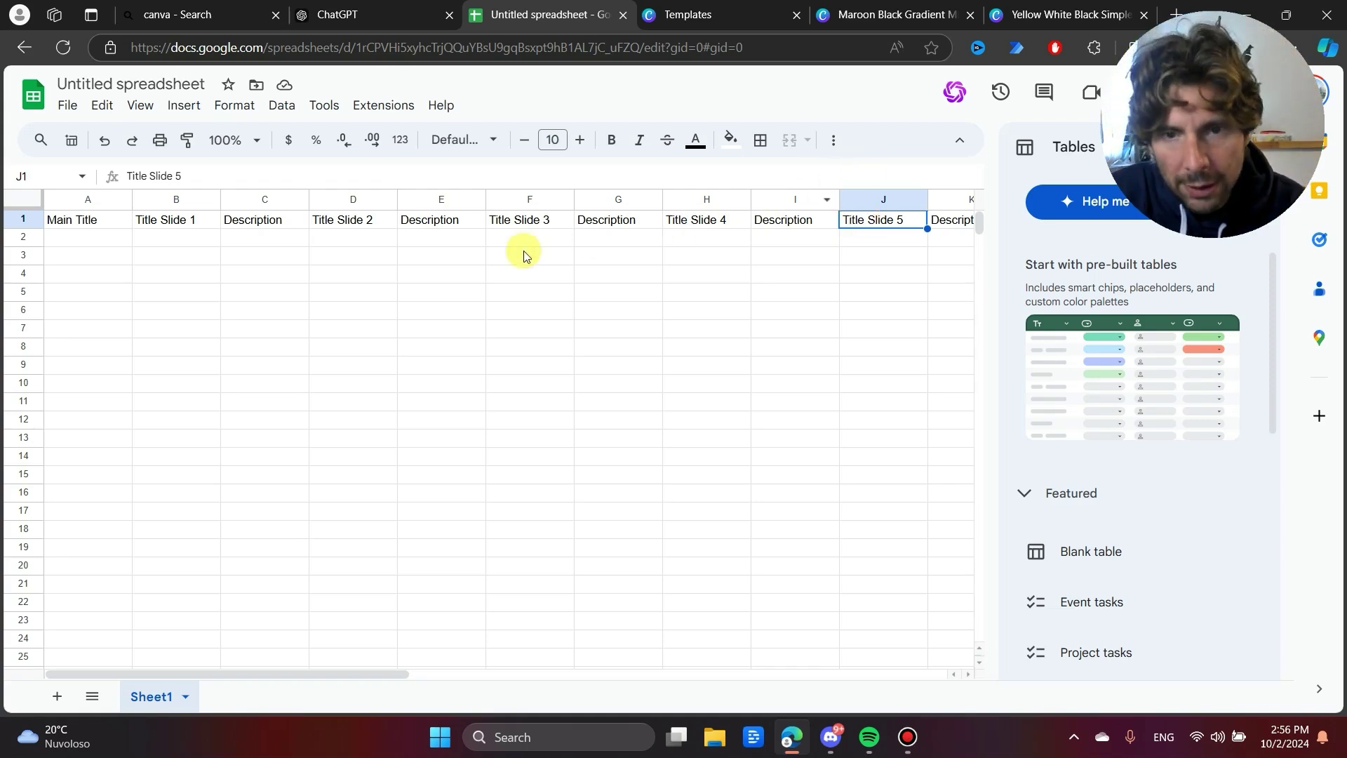
{"action": "left_click", "coordinate": [89, 242]}
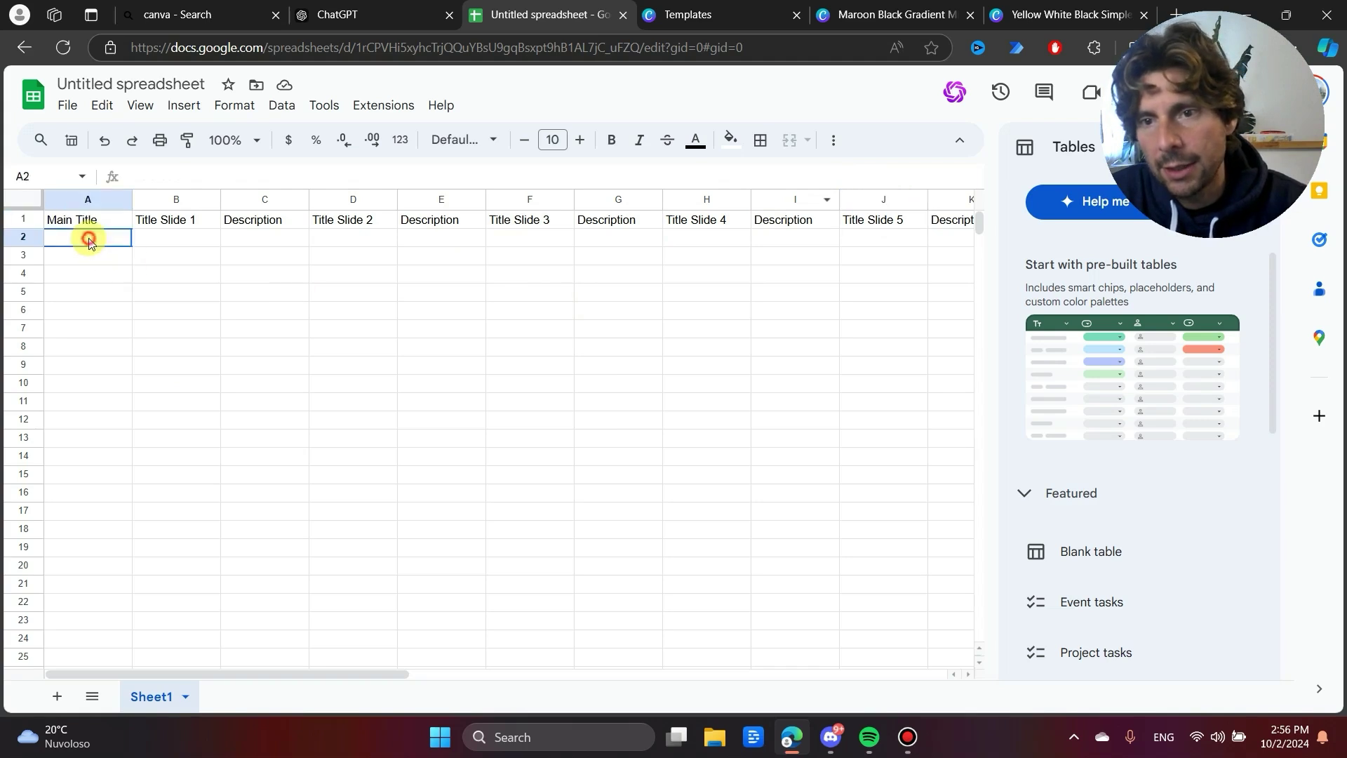
{"action": "left_click_drag", "start_coordinate": [89, 241], "coordinate": [909, 264]}
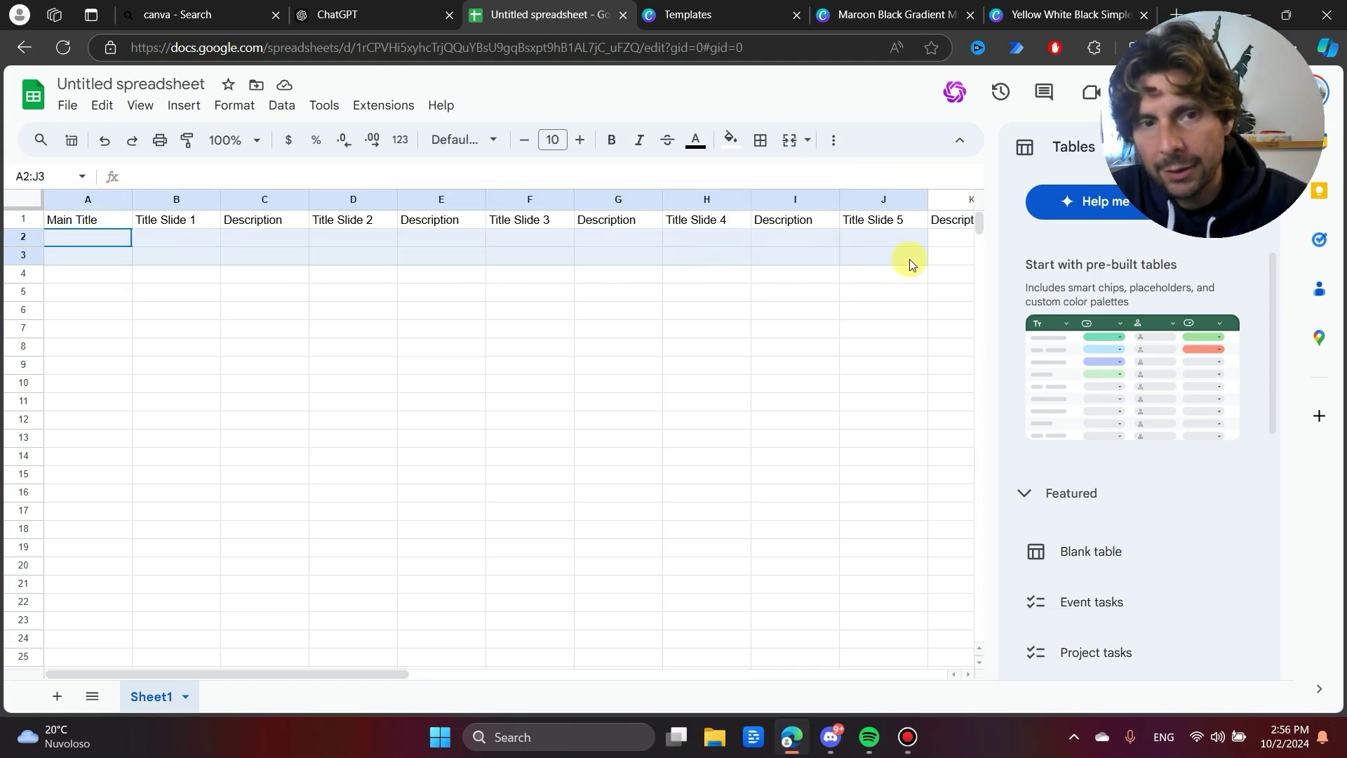
Step: In the ChatGPT carousel chat, scroll down to the generated content table and select its first row
{"action": "left_click", "coordinate": [390, 9]}
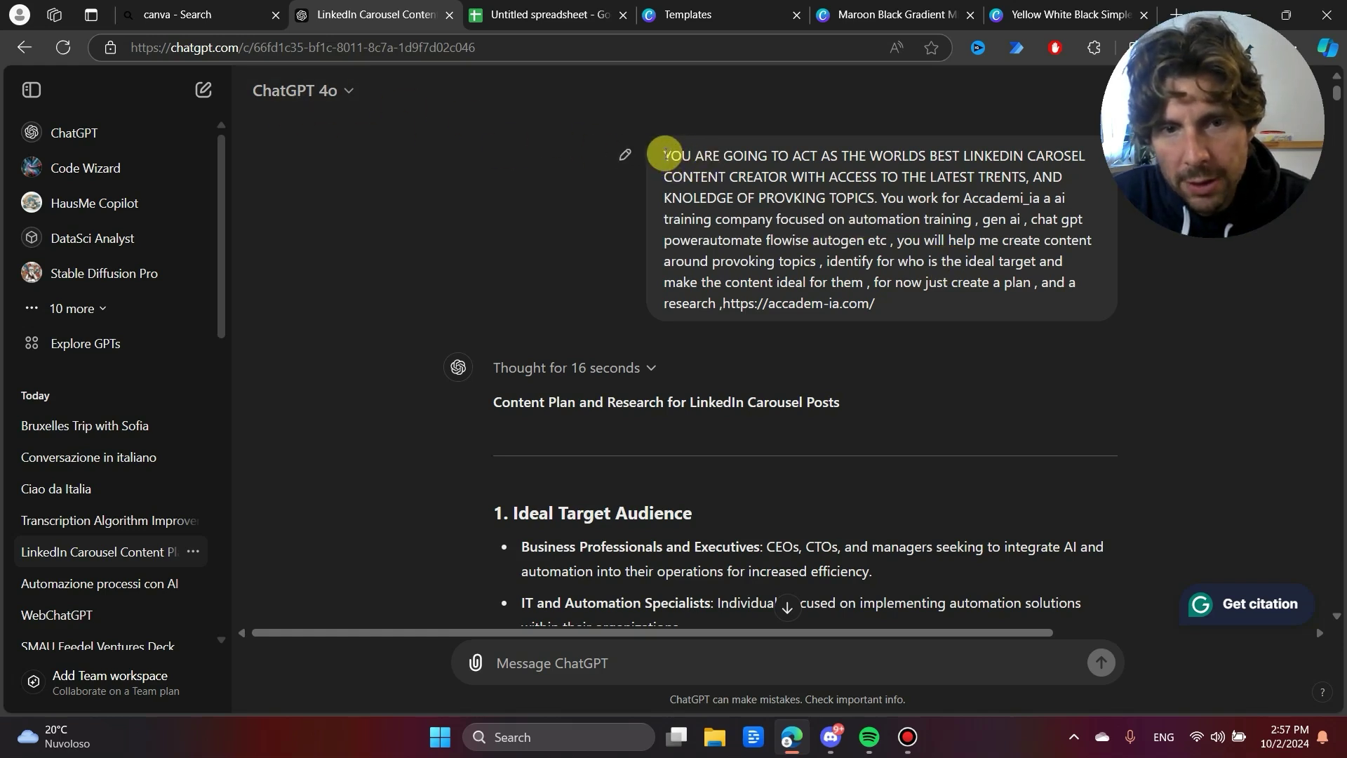
{"action": "left_click_drag", "start_coordinate": [664, 153], "coordinate": [797, 197]}
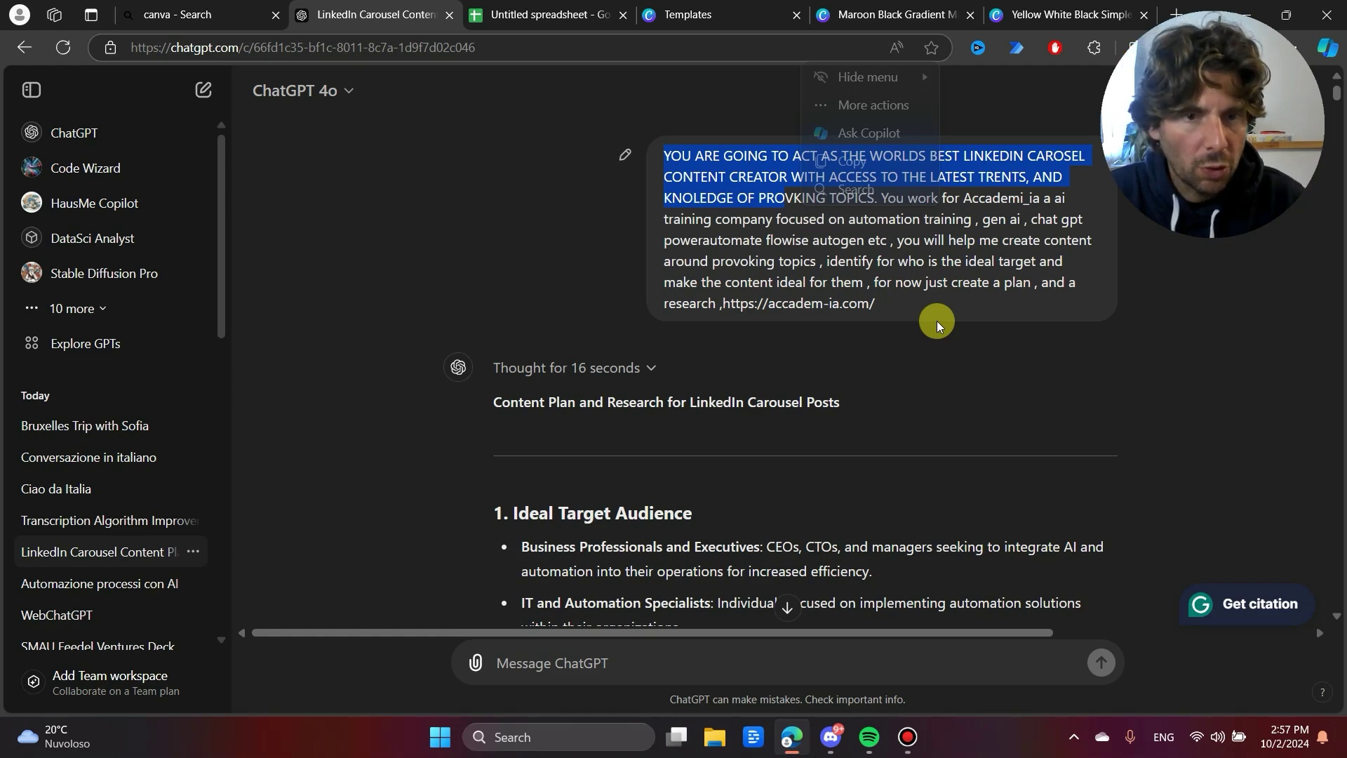
{"action": "scroll", "coordinate": [873, 361], "scroll_direction": "down", "scroll_amount": 15}
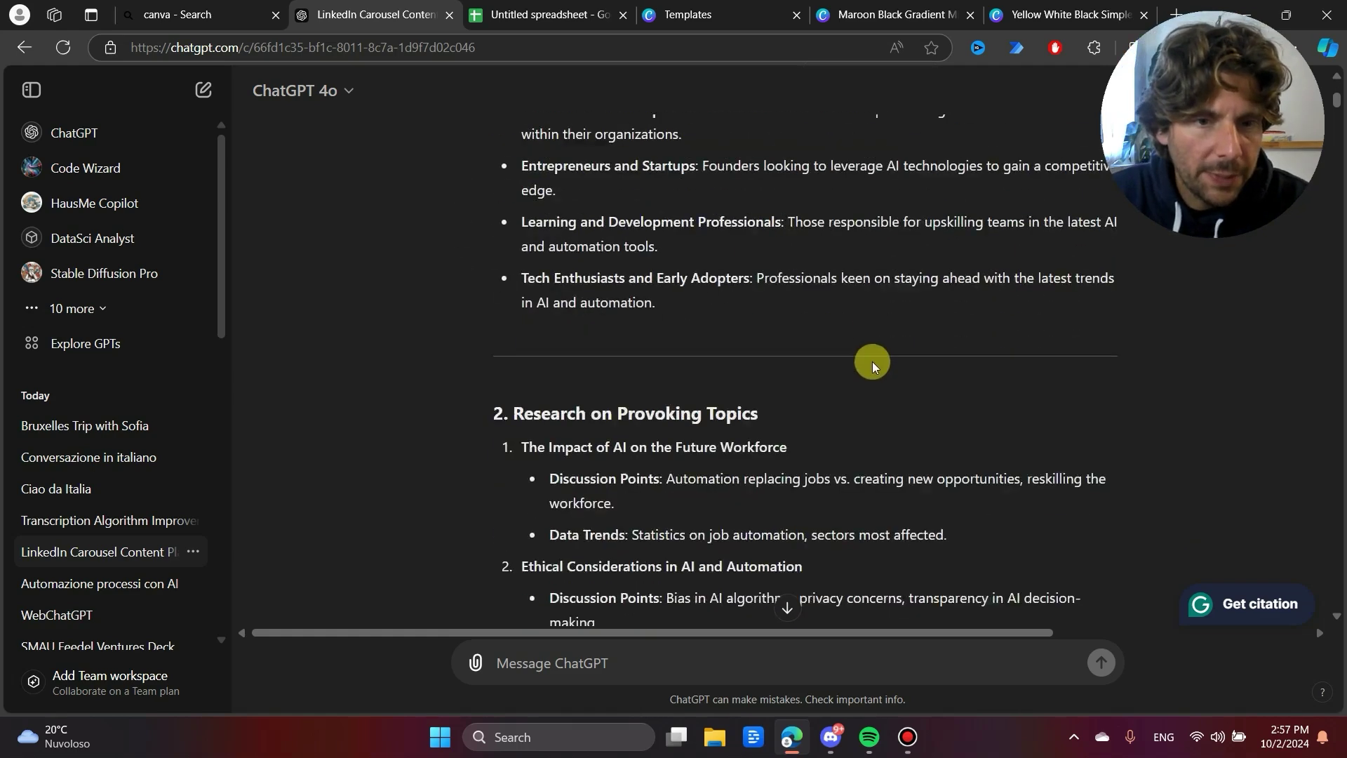
{"action": "scroll", "coordinate": [870, 350], "scroll_direction": "down", "scroll_amount": 15}
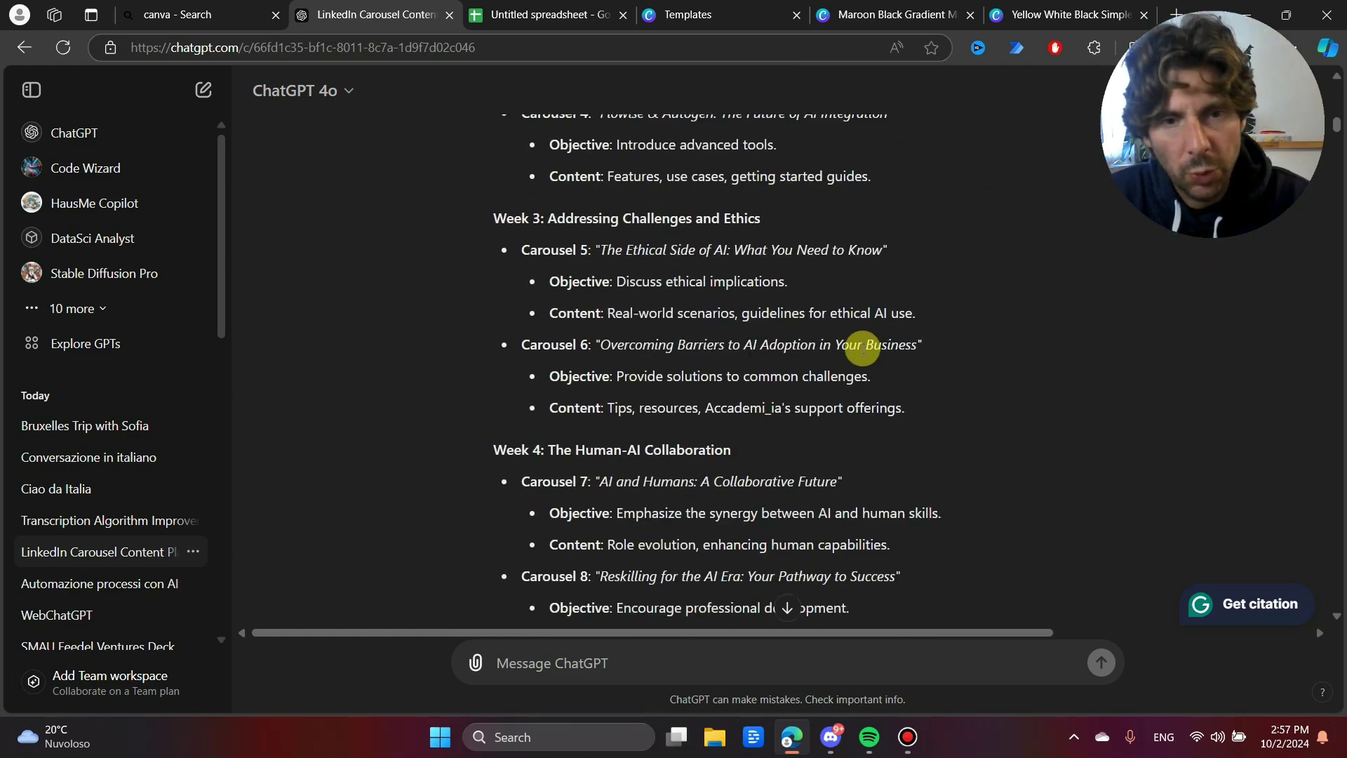
{"action": "scroll", "coordinate": [862, 347], "scroll_direction": "down", "scroll_amount": 10}
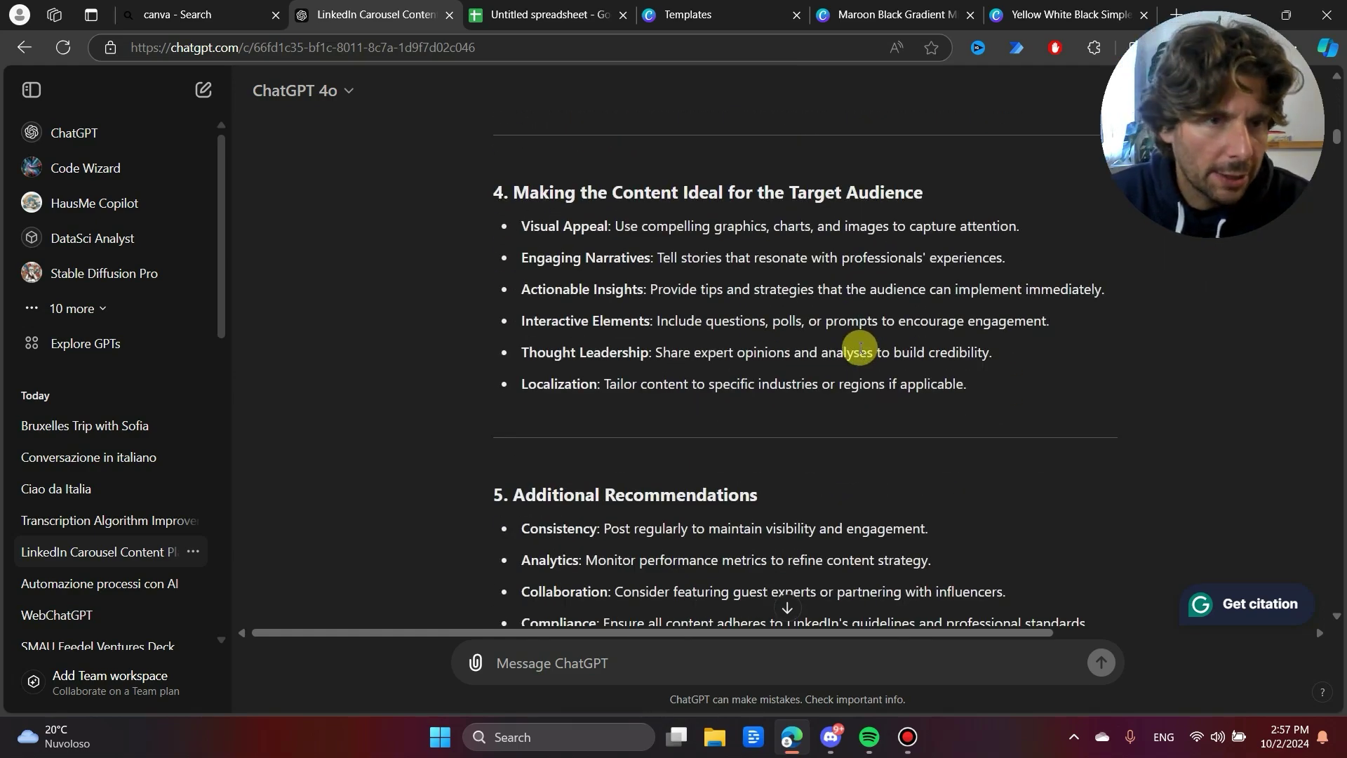
{"action": "scroll", "coordinate": [860, 349], "scroll_direction": "down", "scroll_amount": 5}
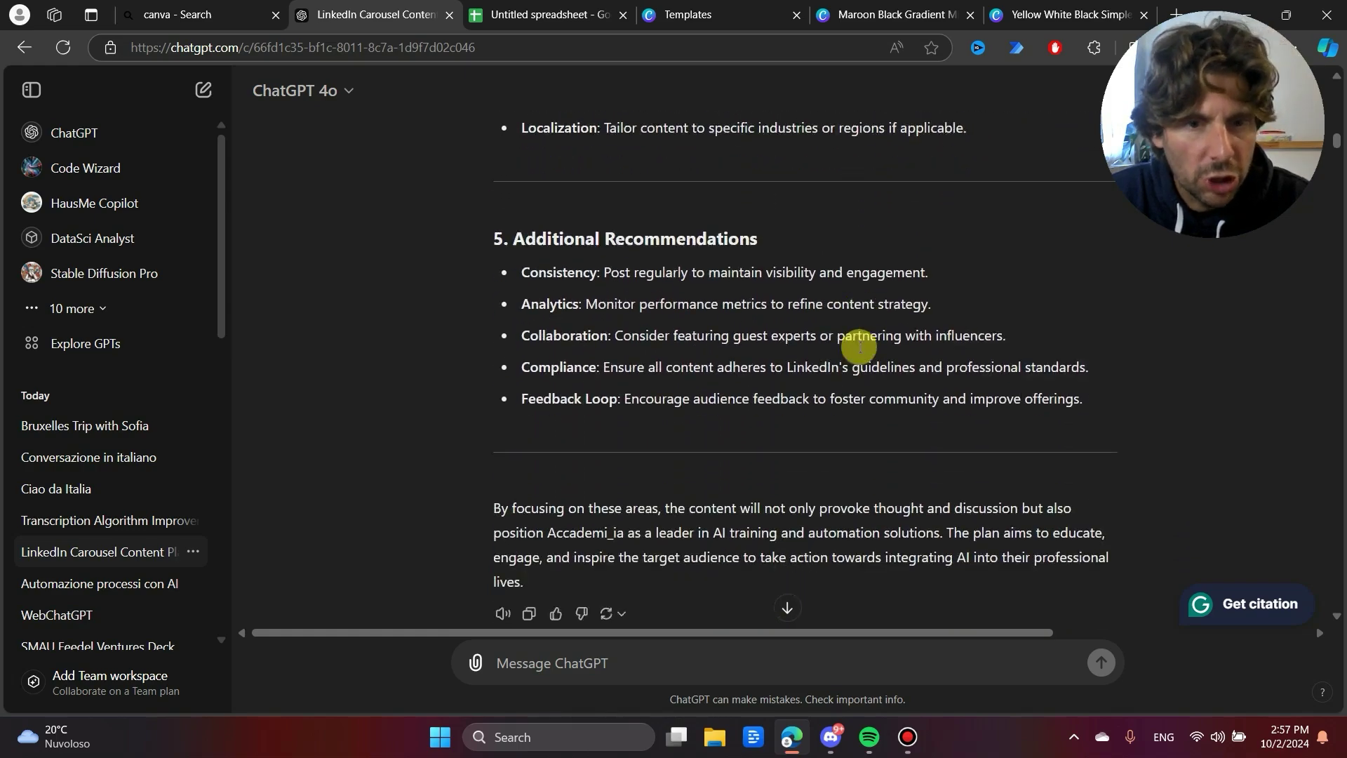
{"action": "scroll", "coordinate": [859, 347], "scroll_direction": "down", "scroll_amount": 15}
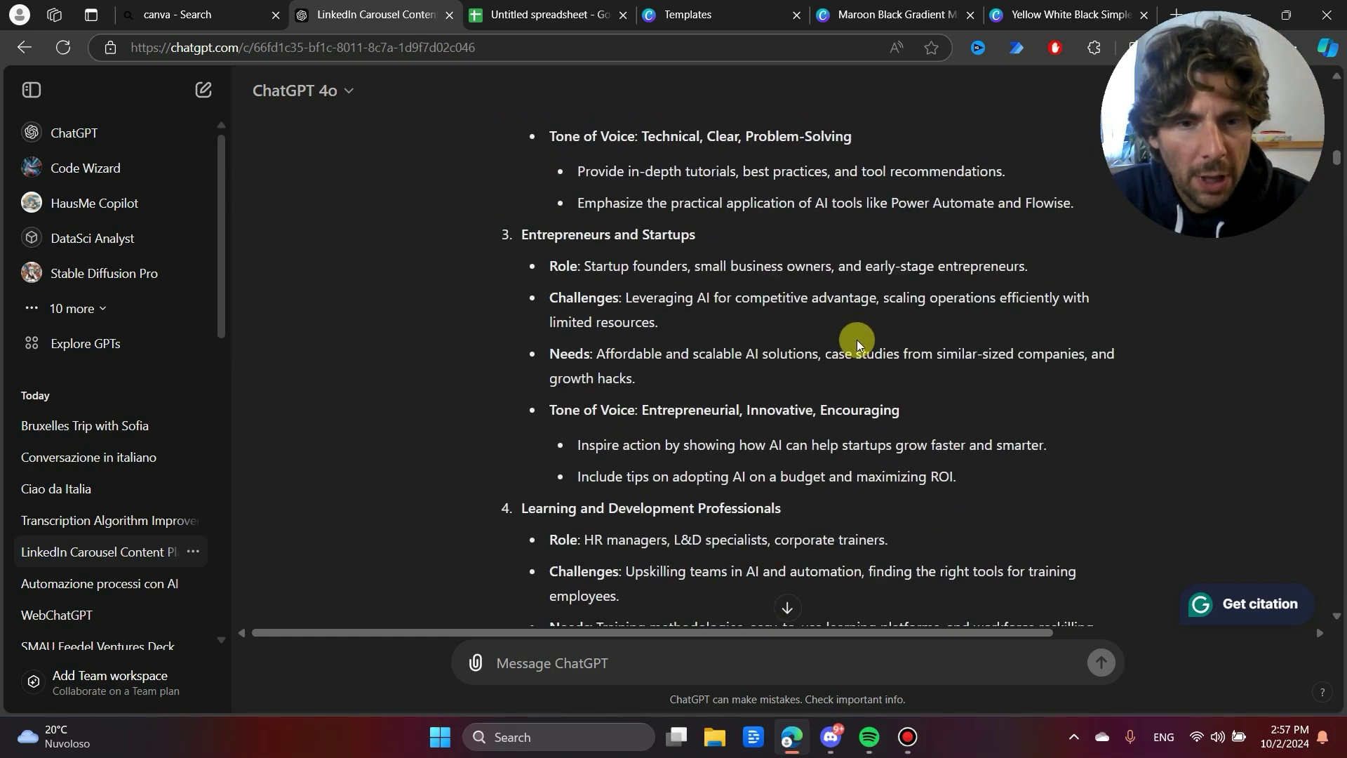
{"action": "scroll", "coordinate": [822, 280], "scroll_direction": "down", "scroll_amount": 15}
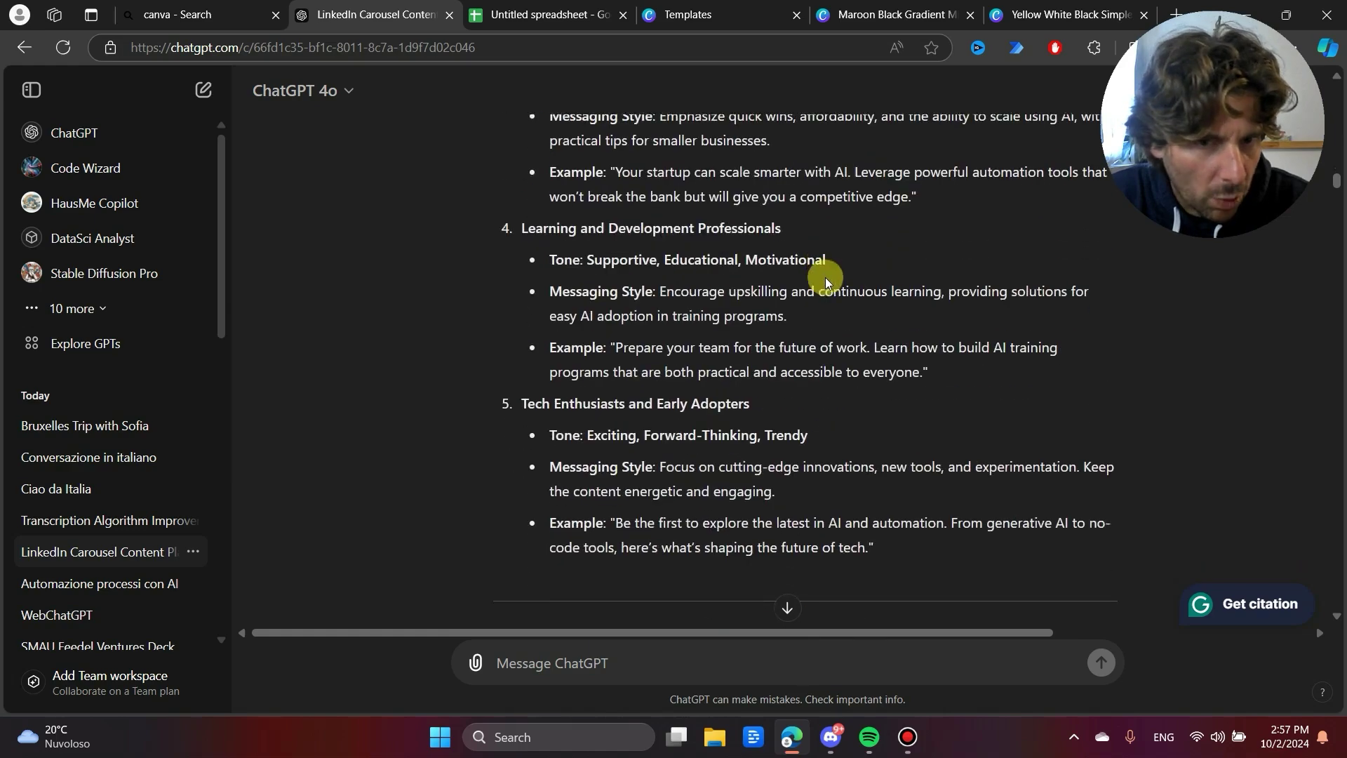
{"action": "scroll", "coordinate": [825, 277], "scroll_direction": "down", "scroll_amount": 15}
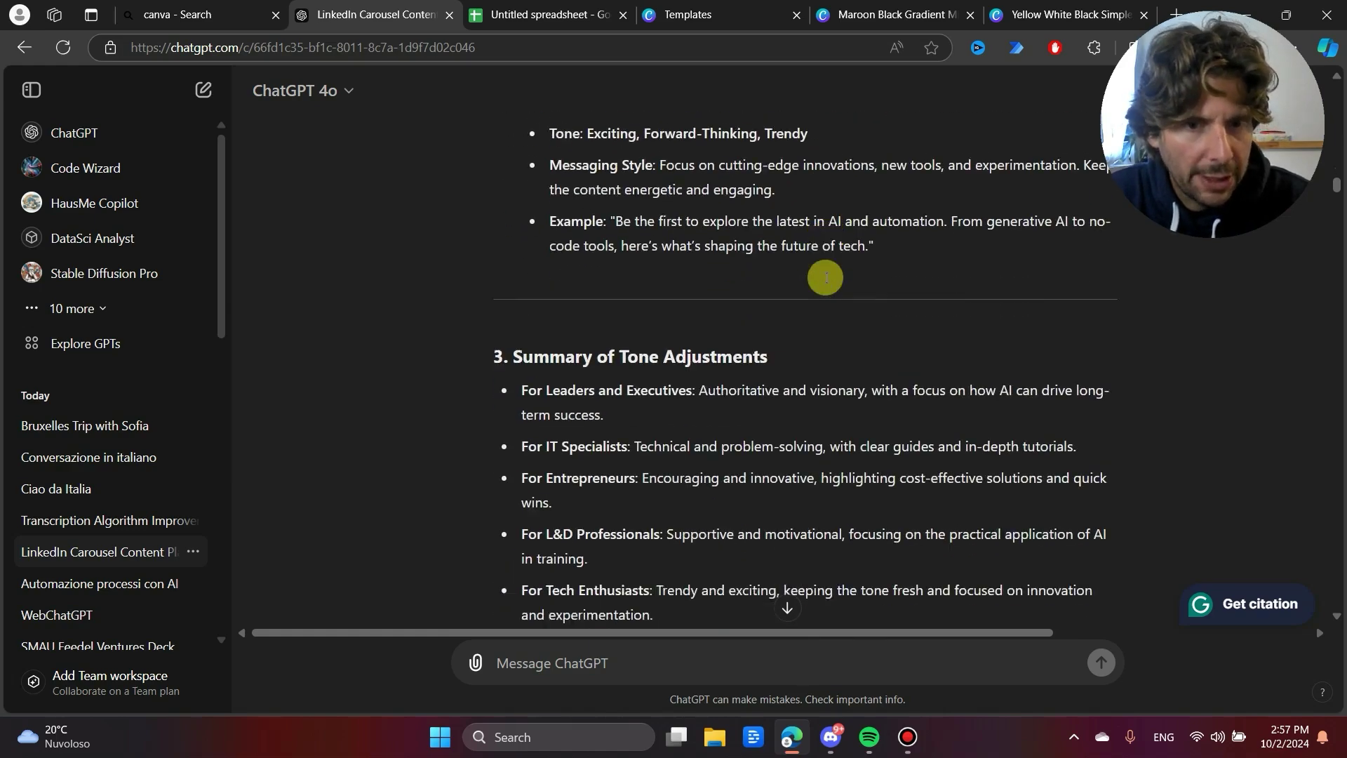
{"action": "scroll", "coordinate": [826, 275], "scroll_direction": "down", "scroll_amount": 8}
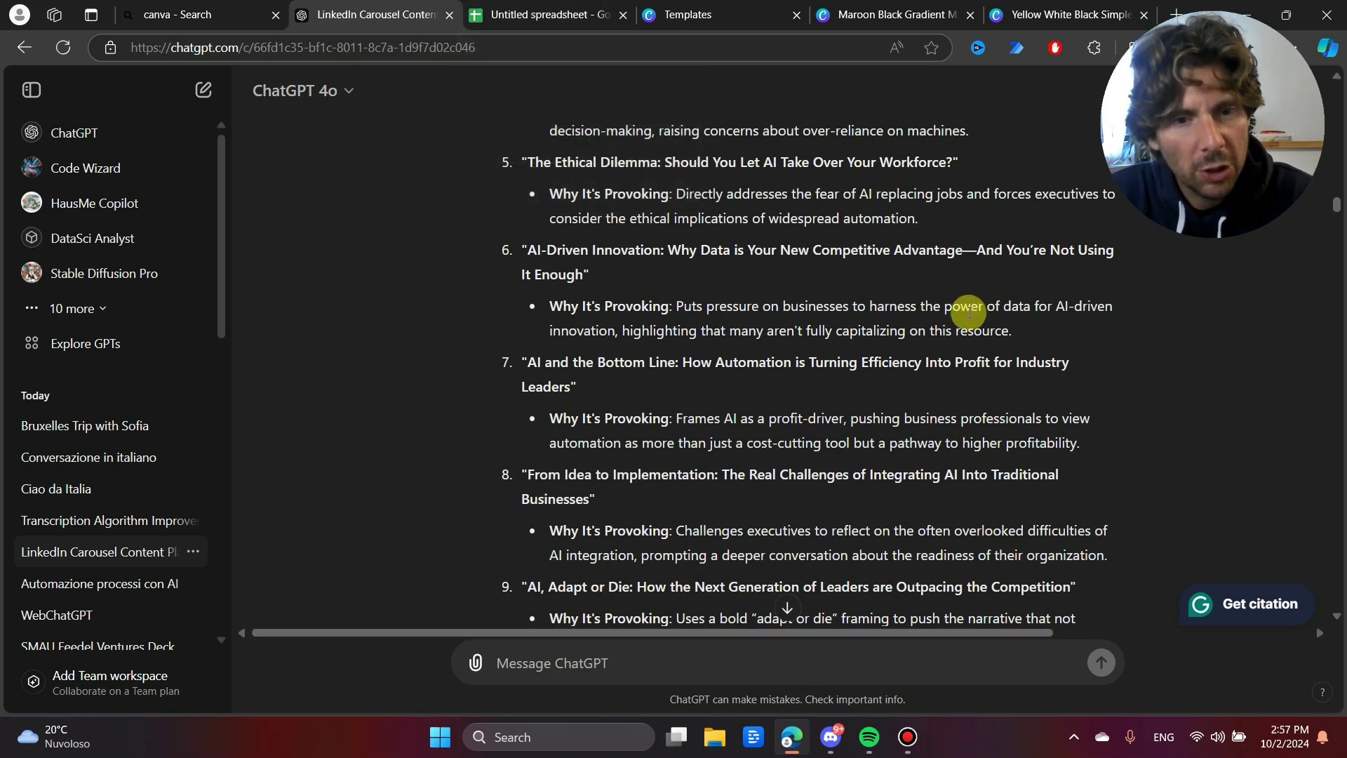
{"action": "scroll", "coordinate": [929, 393], "scroll_direction": "down", "scroll_amount": 9}
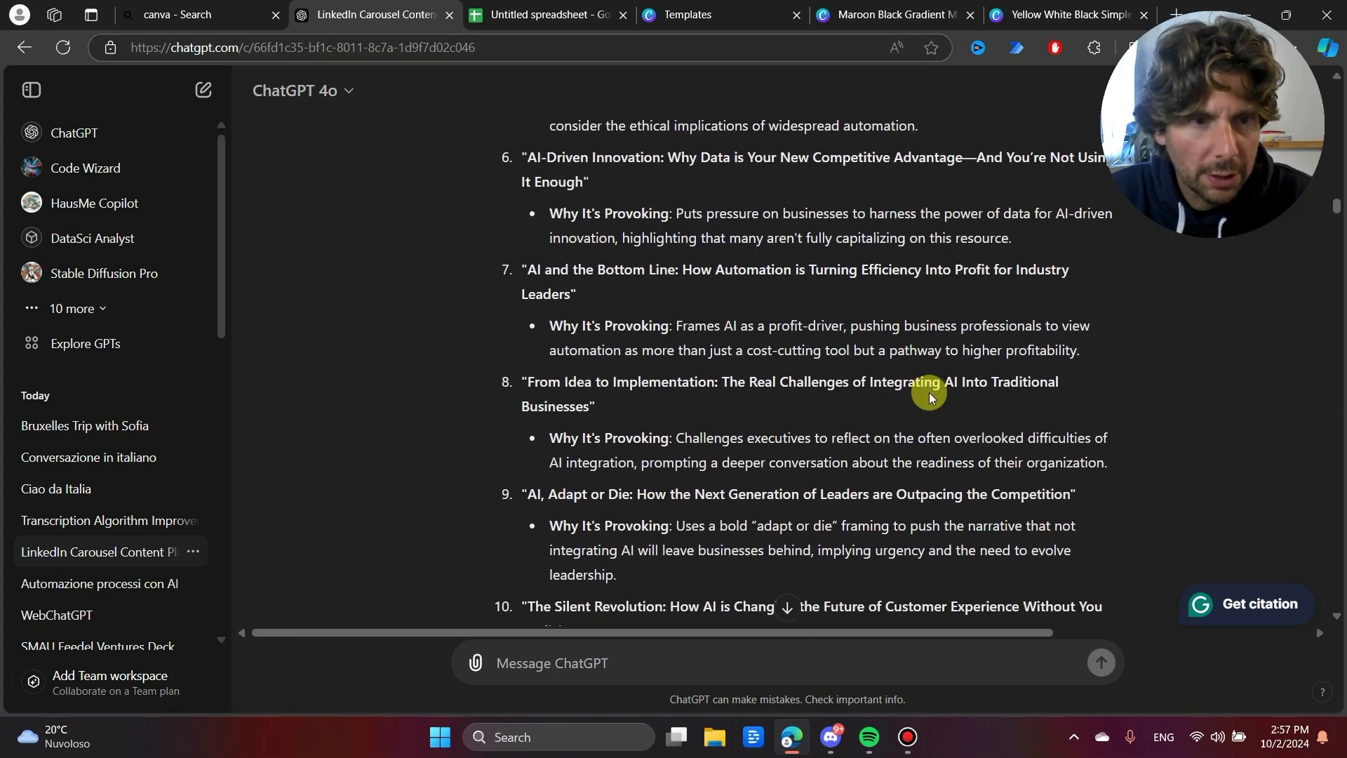
{"action": "scroll", "coordinate": [928, 394], "scroll_direction": "down", "scroll_amount": 1}
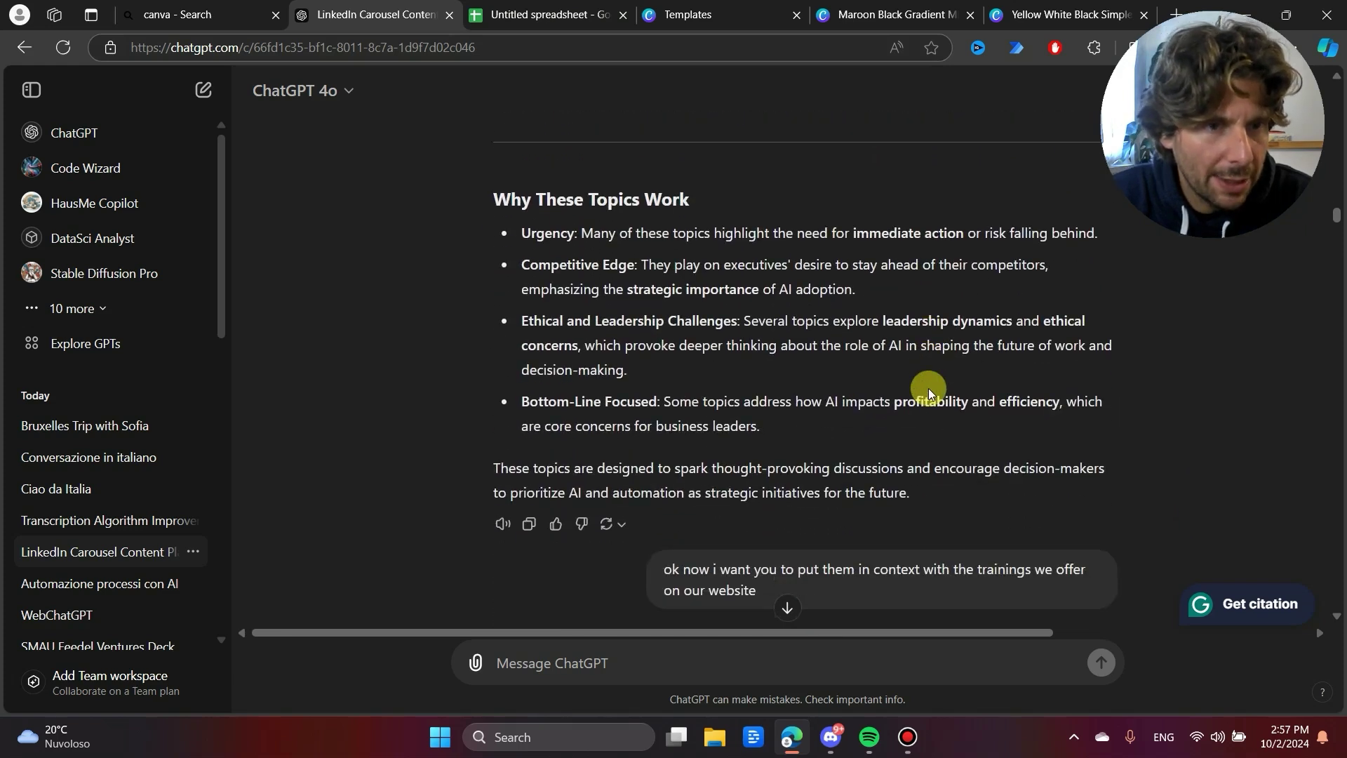
{"action": "scroll", "coordinate": [929, 392], "scroll_direction": "down", "scroll_amount": 6}
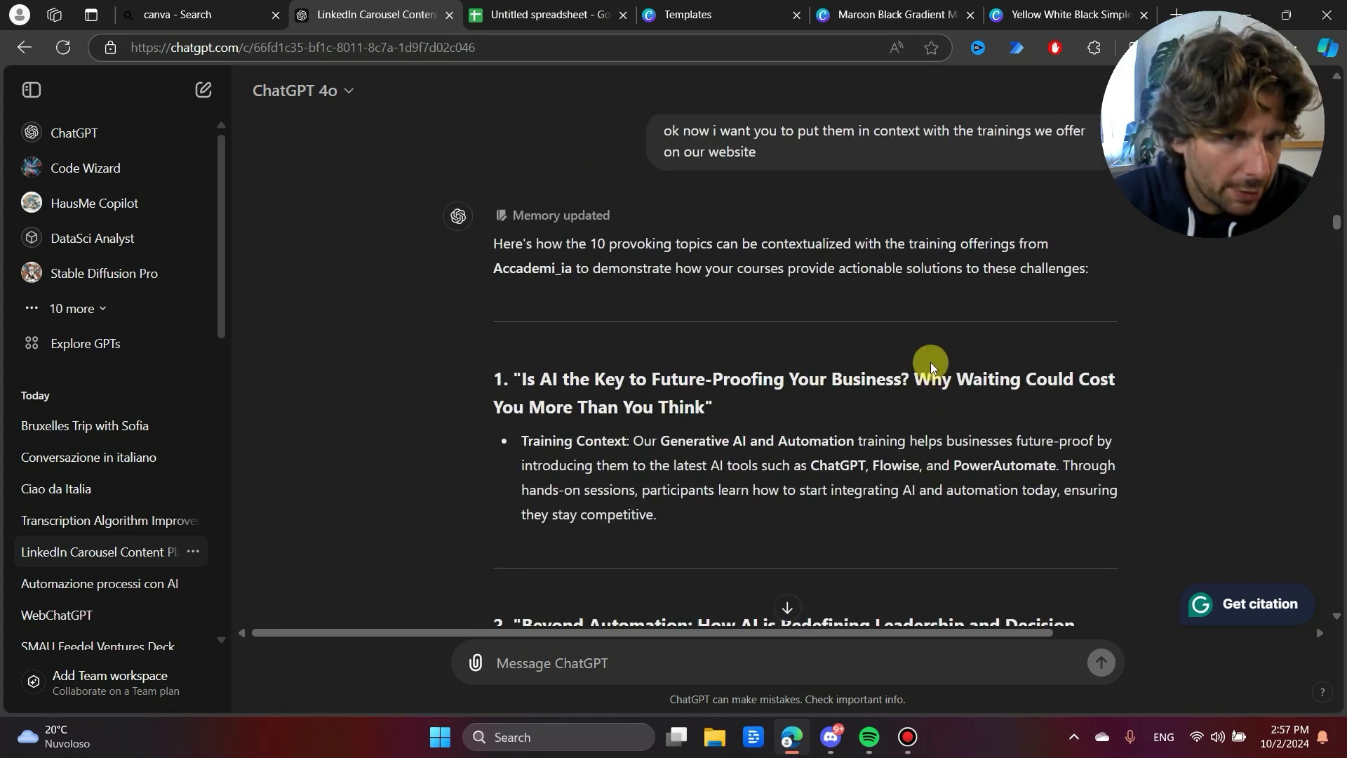
{"action": "scroll", "coordinate": [783, 241], "scroll_direction": "down", "scroll_amount": 20}
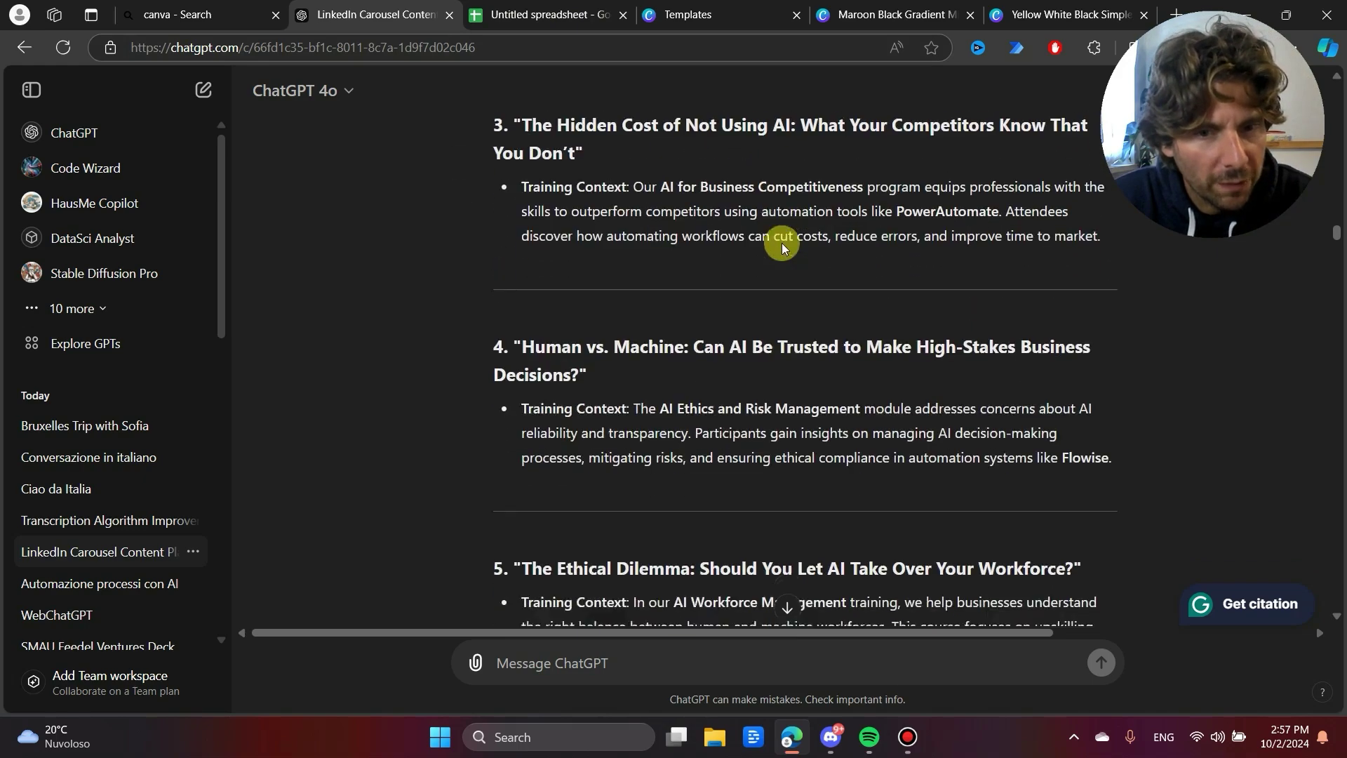
{"action": "scroll", "coordinate": [784, 238], "scroll_direction": "up", "scroll_amount": 15}
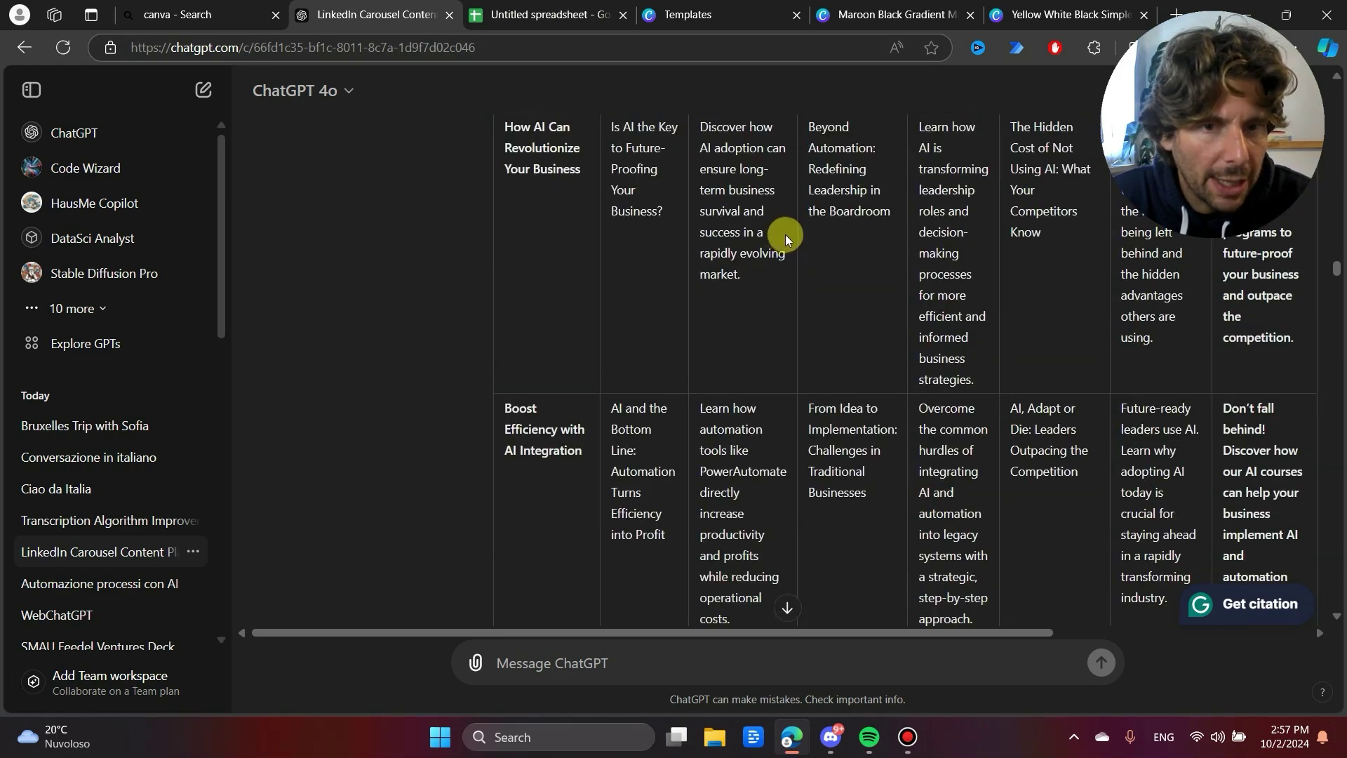
{"action": "scroll", "coordinate": [726, 325], "scroll_direction": "down", "scroll_amount": 4}
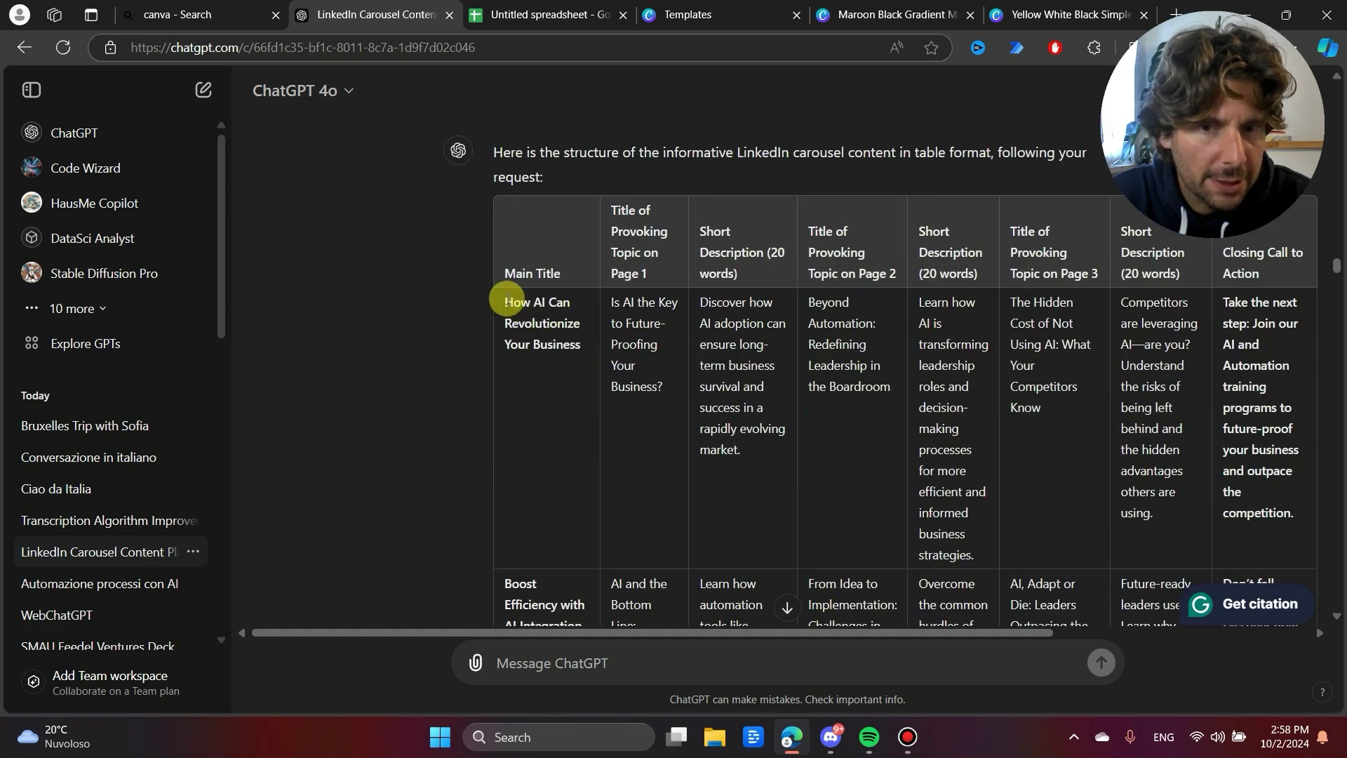
{"action": "left_click_drag", "start_coordinate": [614, 307], "coordinate": [1131, 357]}
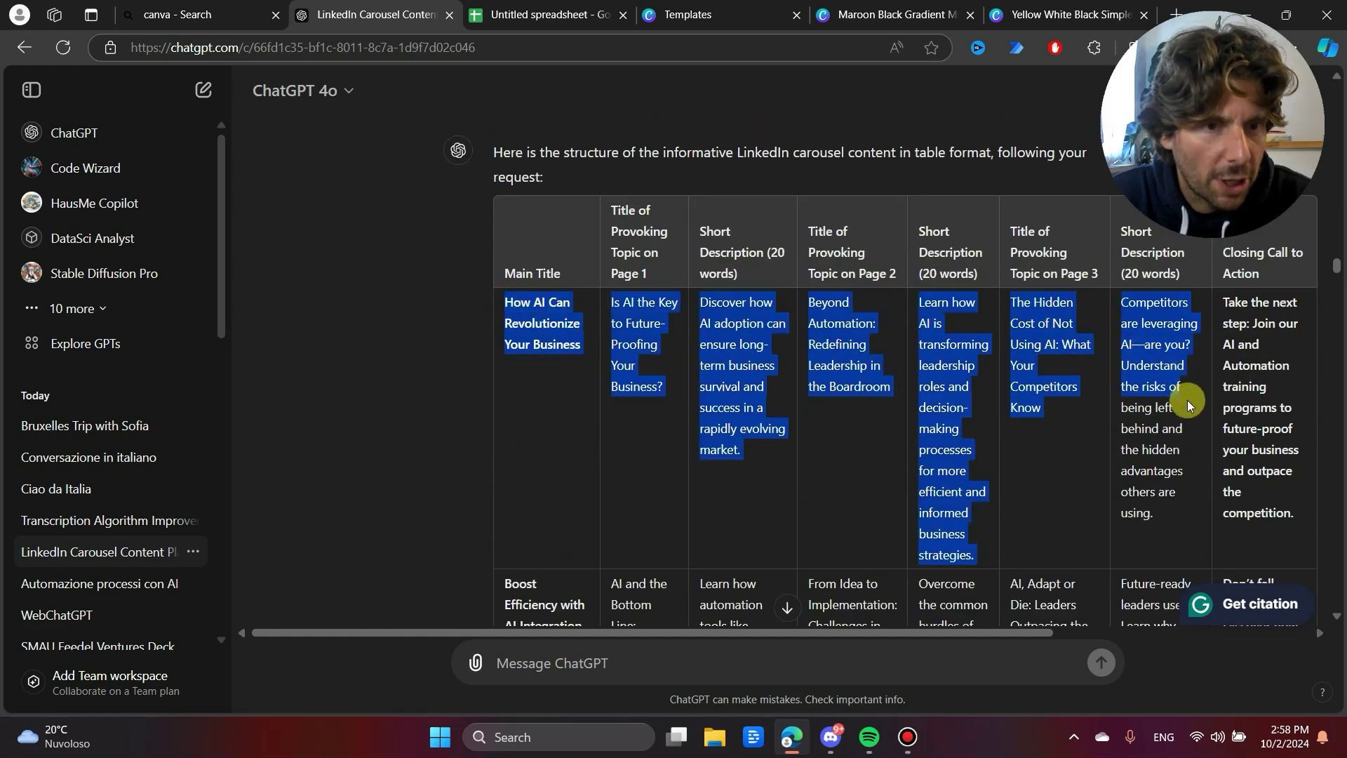
Step: Paste the copied ChatGPT carousel table rows into the spreadsheet starting at A2
{"action": "left_click_drag", "start_coordinate": [1188, 405], "coordinate": [784, 327]}
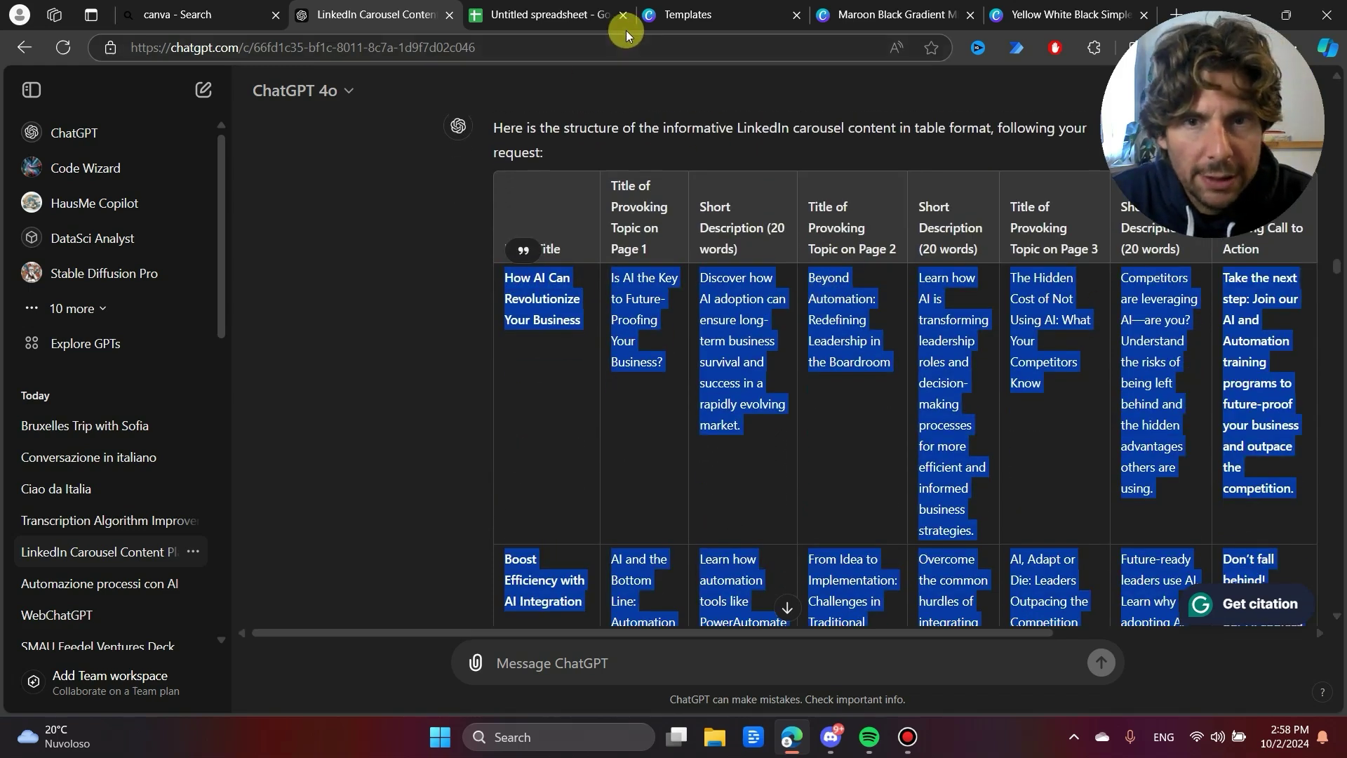
{"action": "left_click", "coordinate": [554, 16]}
{"action": "left_click", "coordinate": [99, 232]}
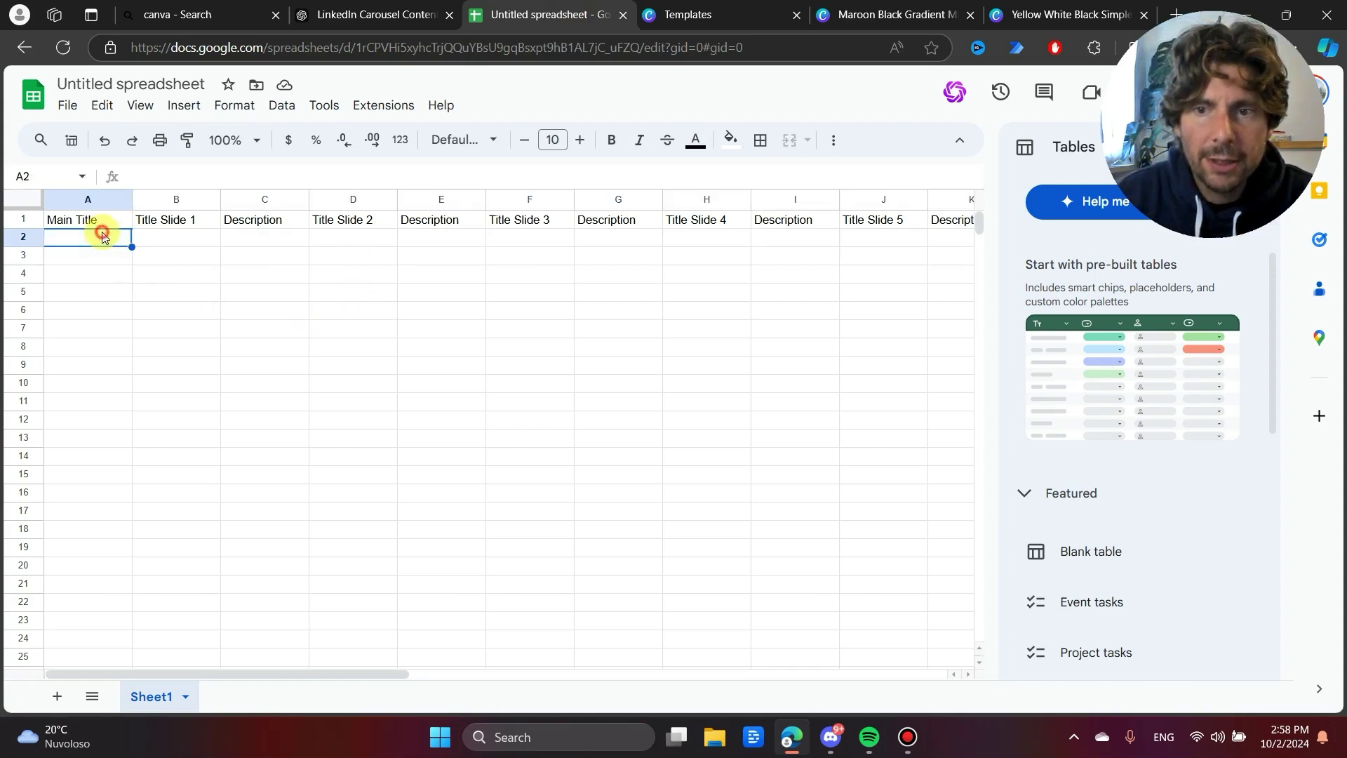
{"action": "key", "text": "ctrl+v"}
Step: Clear the leftover headers in I1:K1 and check the call-to-action text in H2 and H3
{"action": "left_click", "coordinate": [702, 239]}
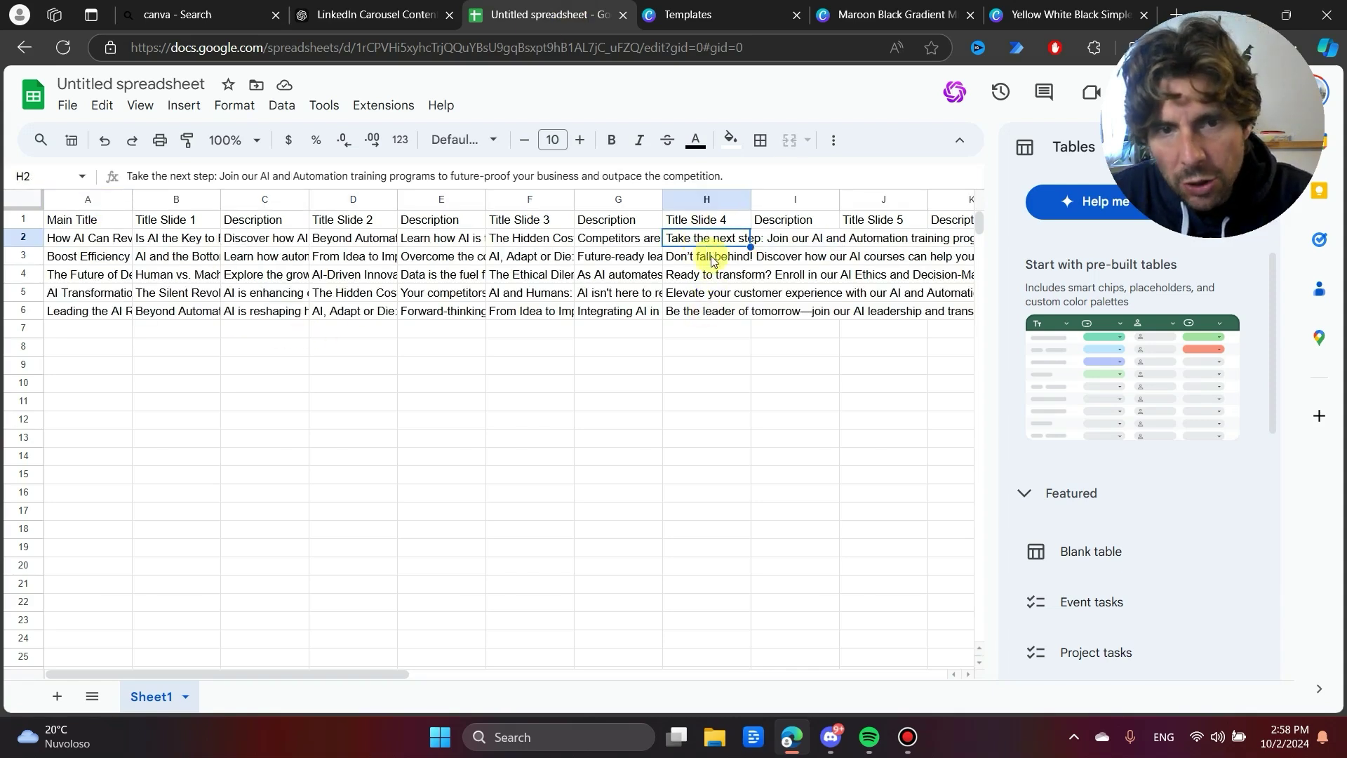
{"action": "left_click_drag", "start_coordinate": [776, 229], "coordinate": [776, 312]}
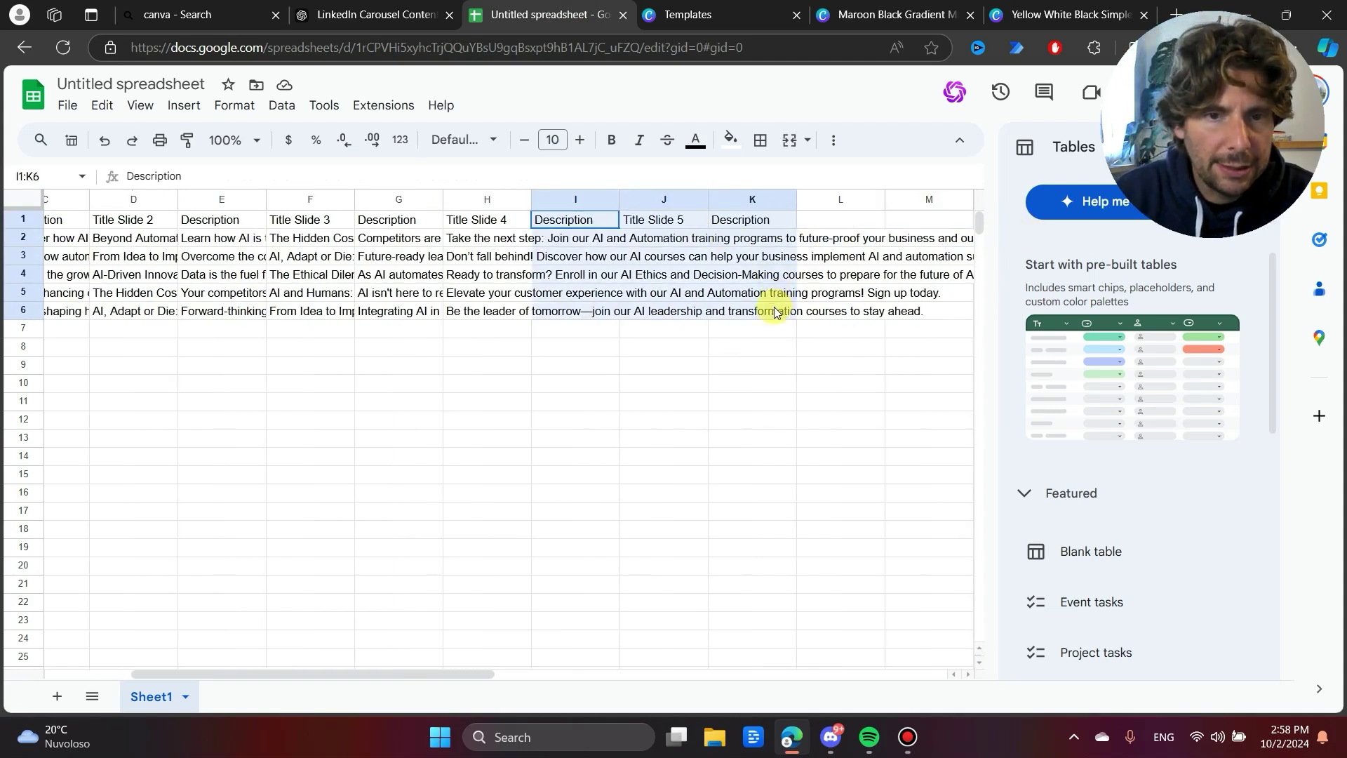
{"action": "key", "text": "Delete"}
{"action": "left_click", "coordinate": [571, 308]}
{"action": "left_click", "coordinate": [472, 218]}
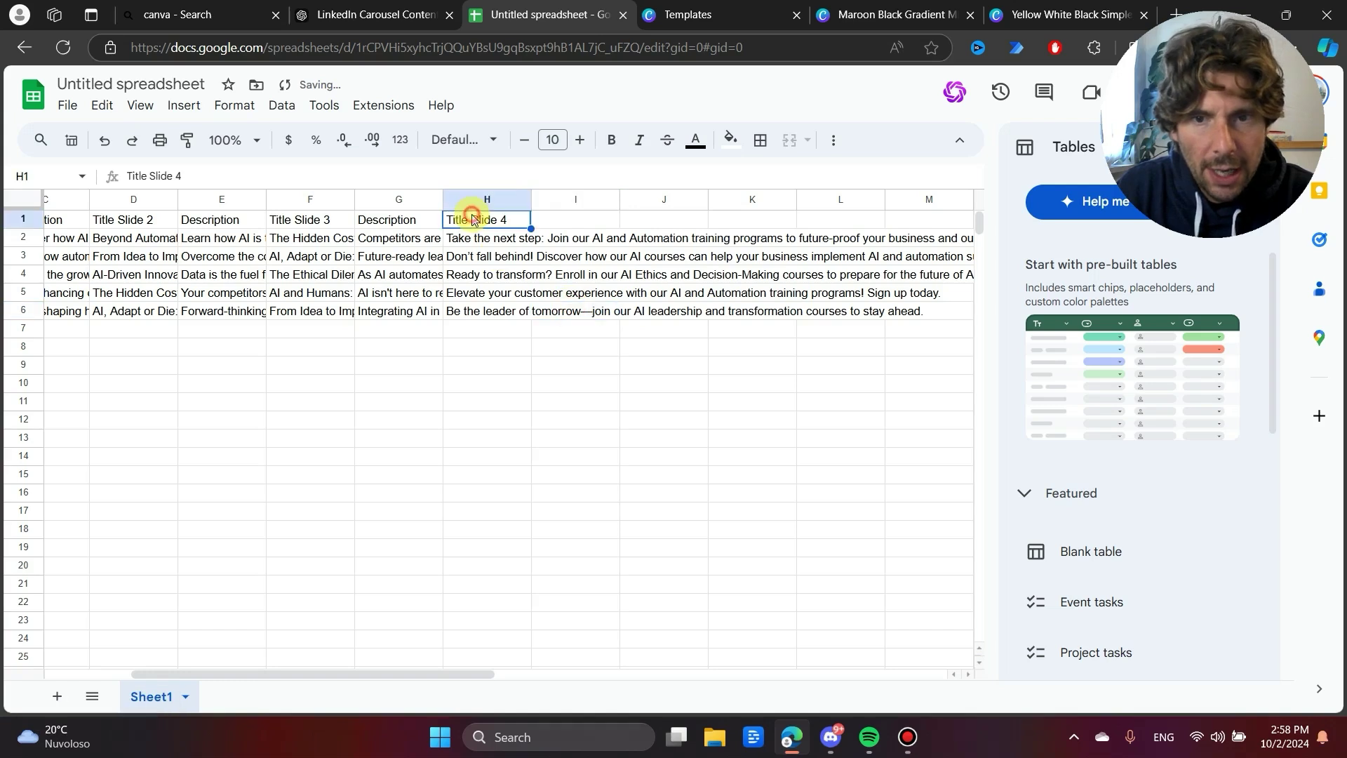
{"action": "left_click", "coordinate": [475, 239]}
{"action": "left_click", "coordinate": [477, 257]}
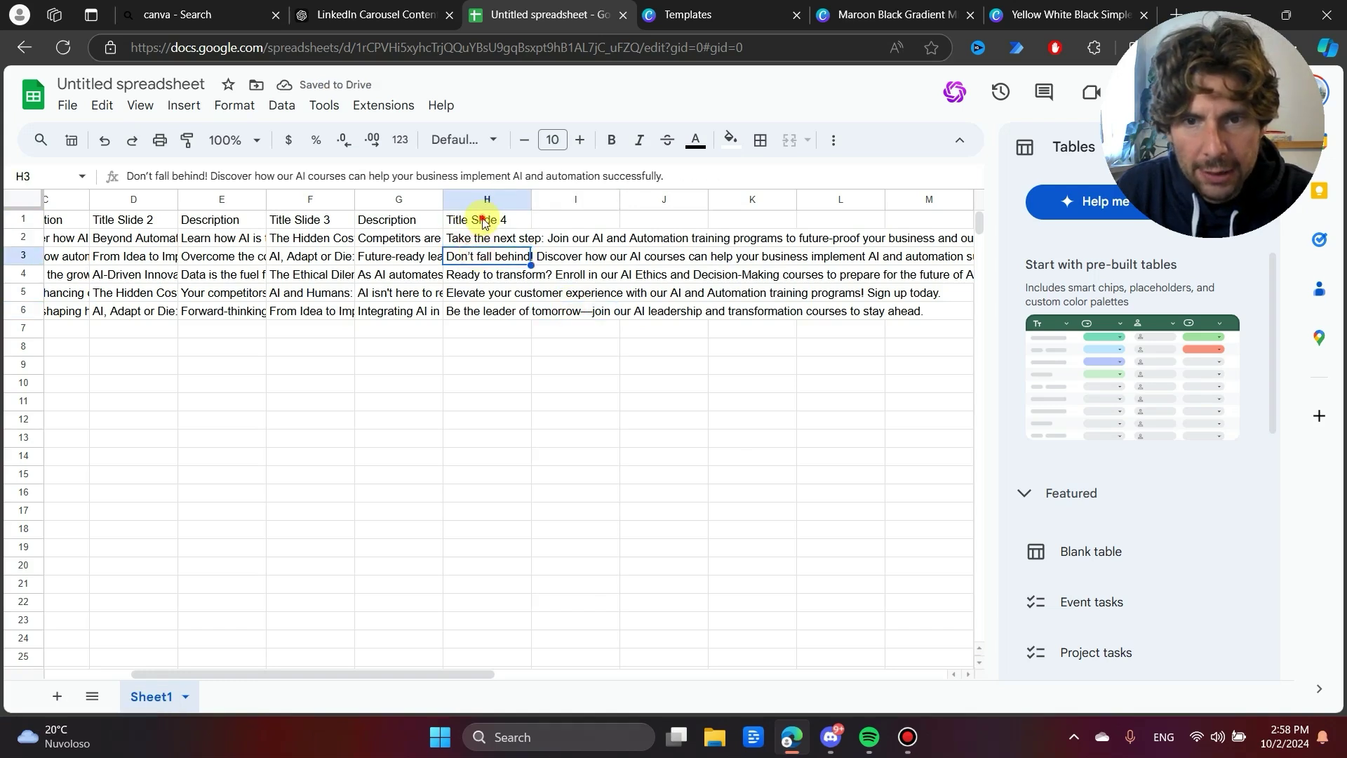
{"action": "left_click", "coordinate": [481, 239]}
{"action": "left_click", "coordinate": [481, 257]}
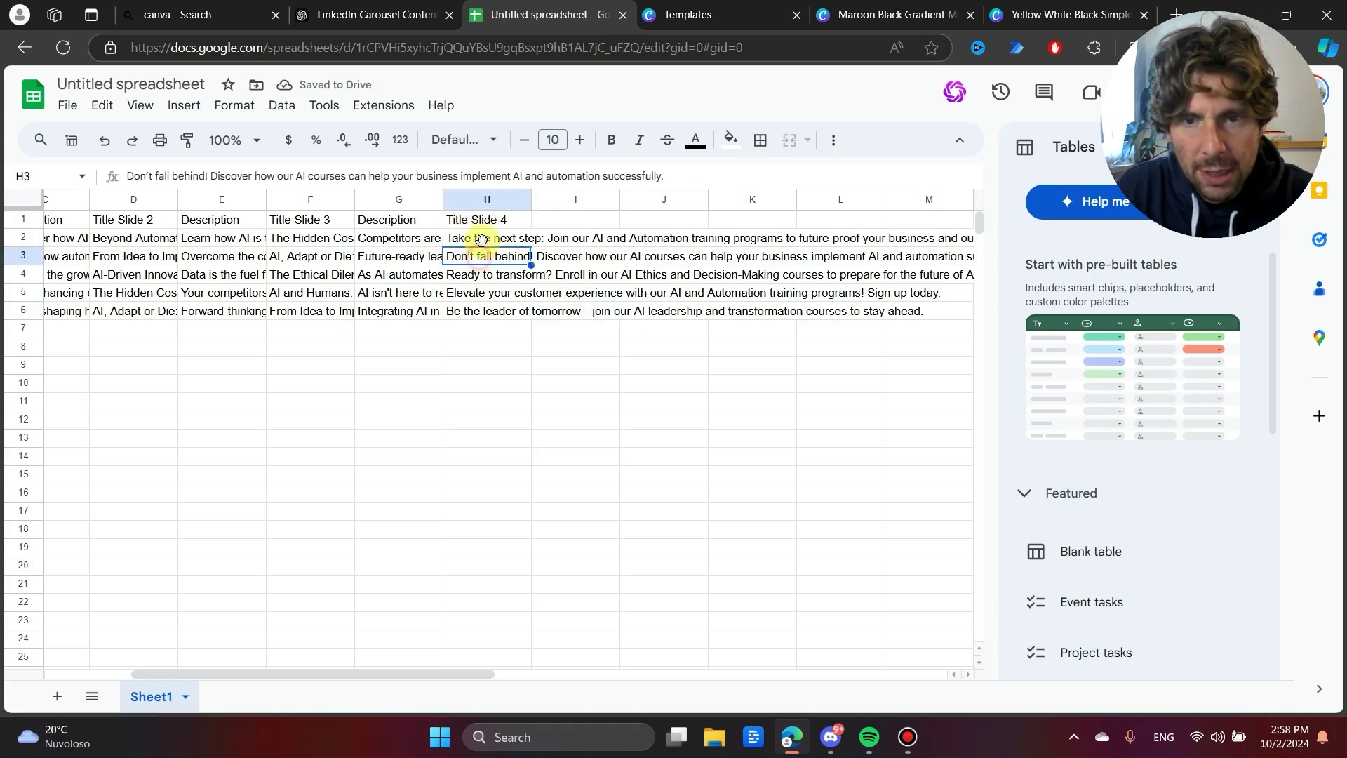
{"action": "left_click", "coordinate": [909, 12]}
Step: Delete page 6, delete page 5's body paragraph, and drag that slide's heading lower
{"action": "scroll", "coordinate": [753, 322], "scroll_direction": "down", "scroll_amount": 15}
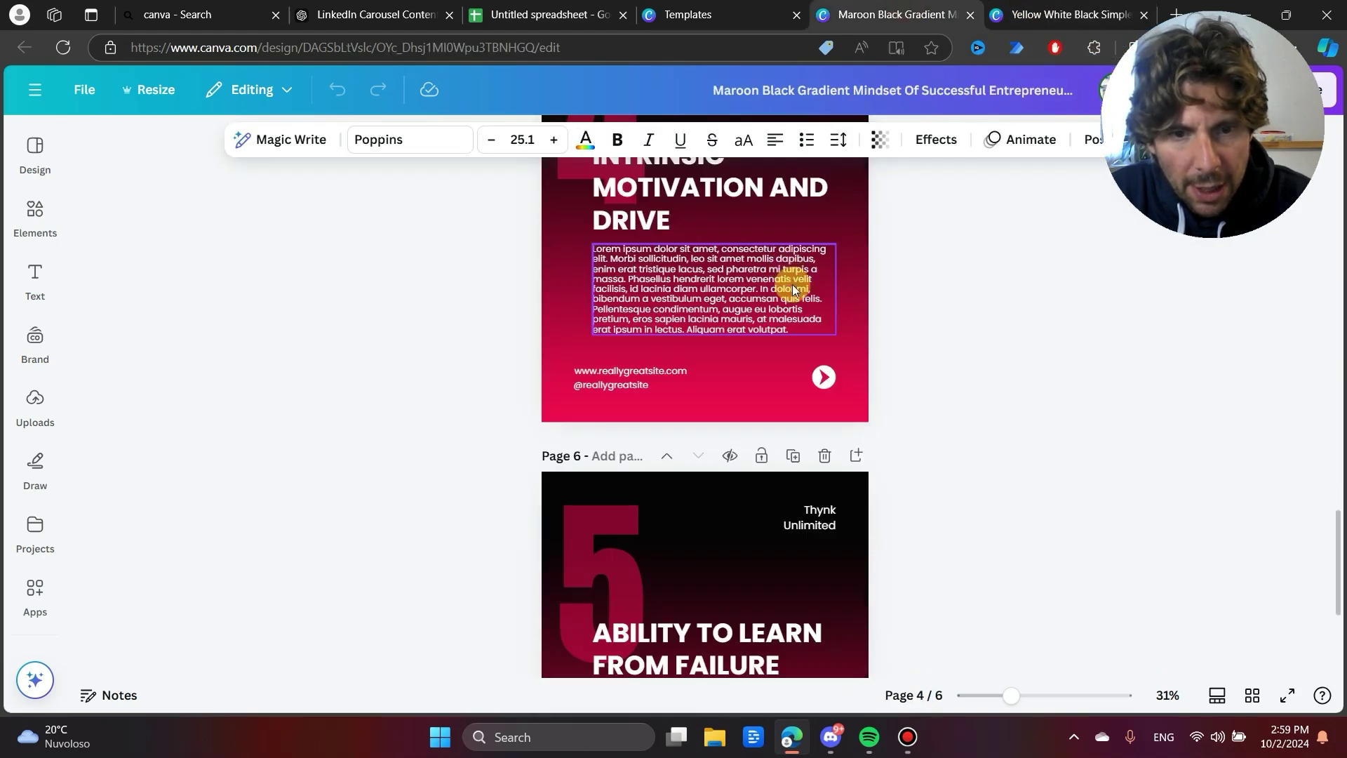
{"action": "key", "text": "ctrl+BackSpace"}
{"action": "left_click", "coordinate": [703, 472]}
{"action": "key", "text": "Delete"}
{"action": "left_click_drag", "start_coordinate": [701, 372], "coordinate": [707, 424]}
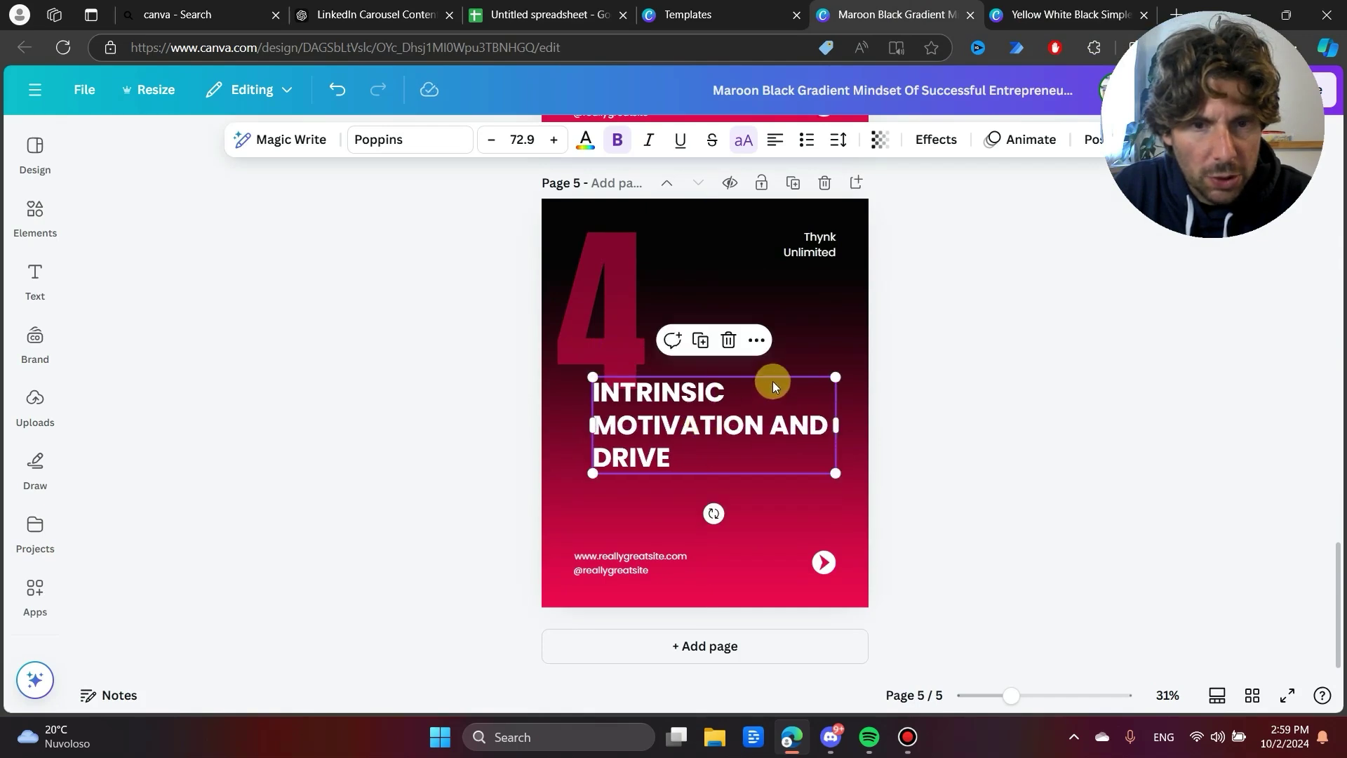
{"action": "scroll", "coordinate": [915, 257], "scroll_direction": "up", "scroll_amount": 15}
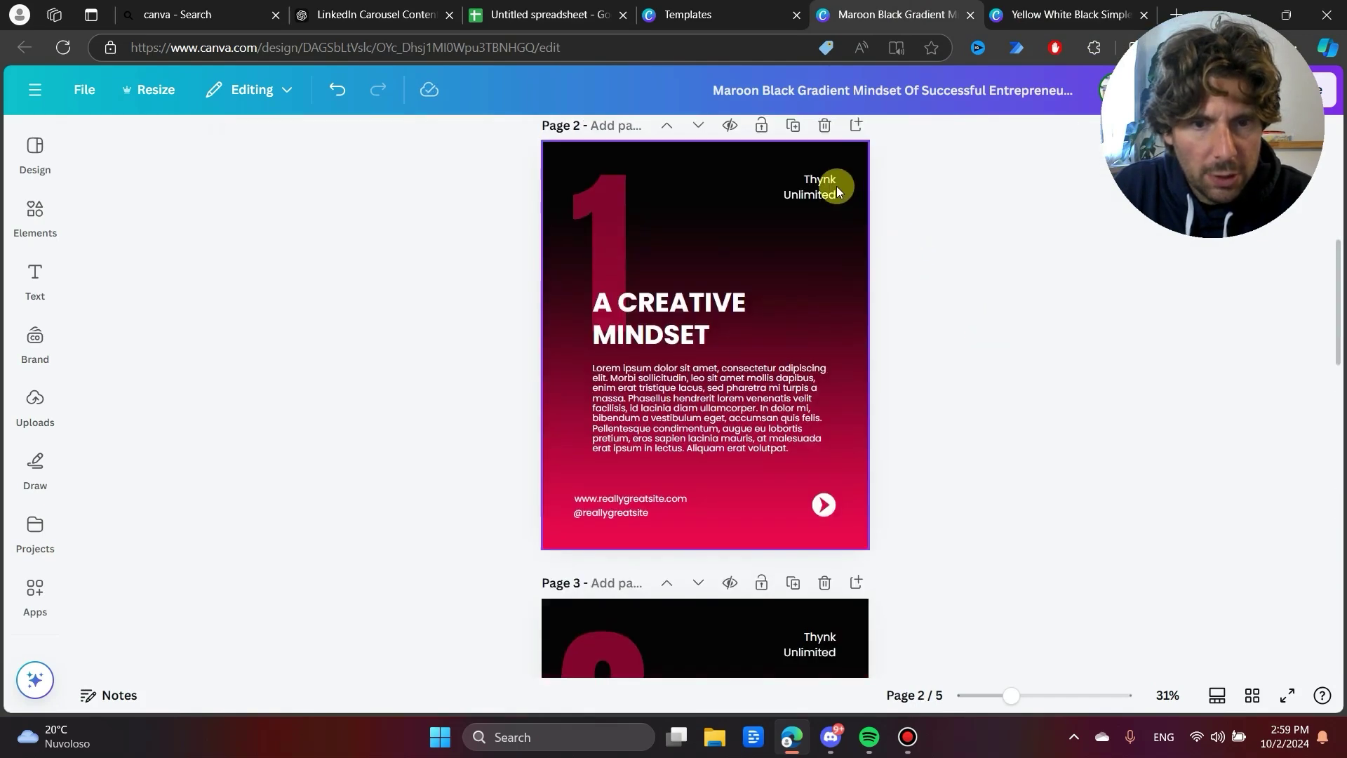
{"action": "scroll", "coordinate": [836, 195], "scroll_direction": "down", "scroll_amount": 10}
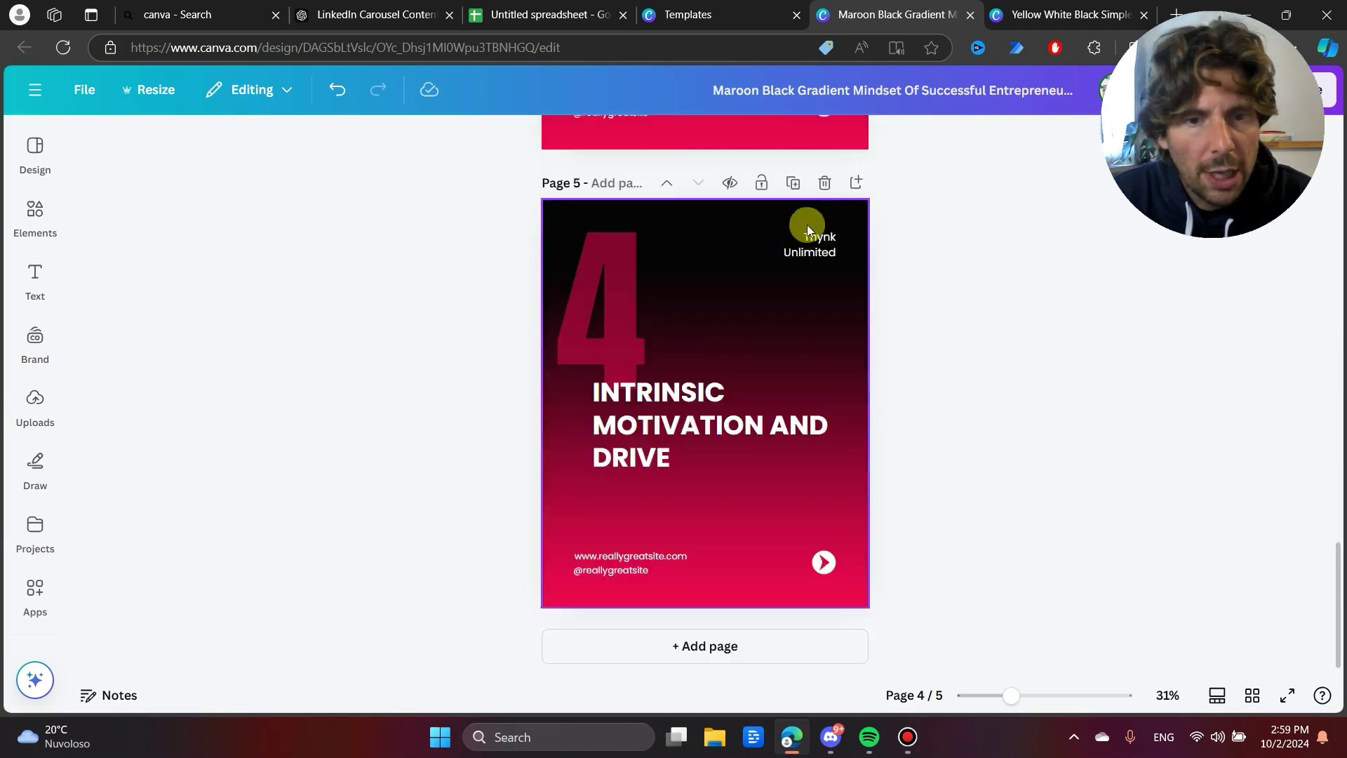
{"action": "key", "text": "ctrl+shift+Tab"}
{"action": "key", "text": "ctrl+shift+Tab"}
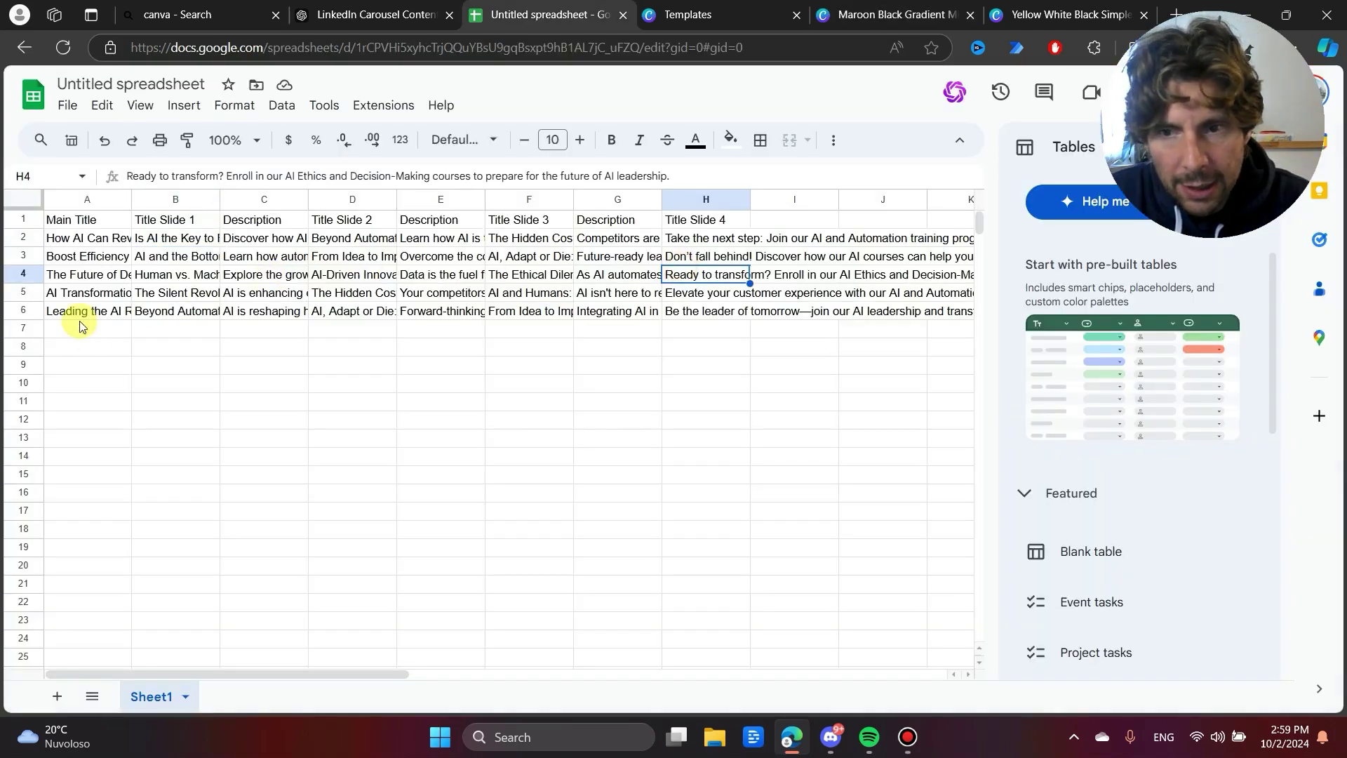
Step: Download the sheet through File > Download as 'Untitled spreadsheet - Sheet1.csv'
{"action": "left_click_drag", "start_coordinate": [84, 332], "coordinate": [112, 591]}
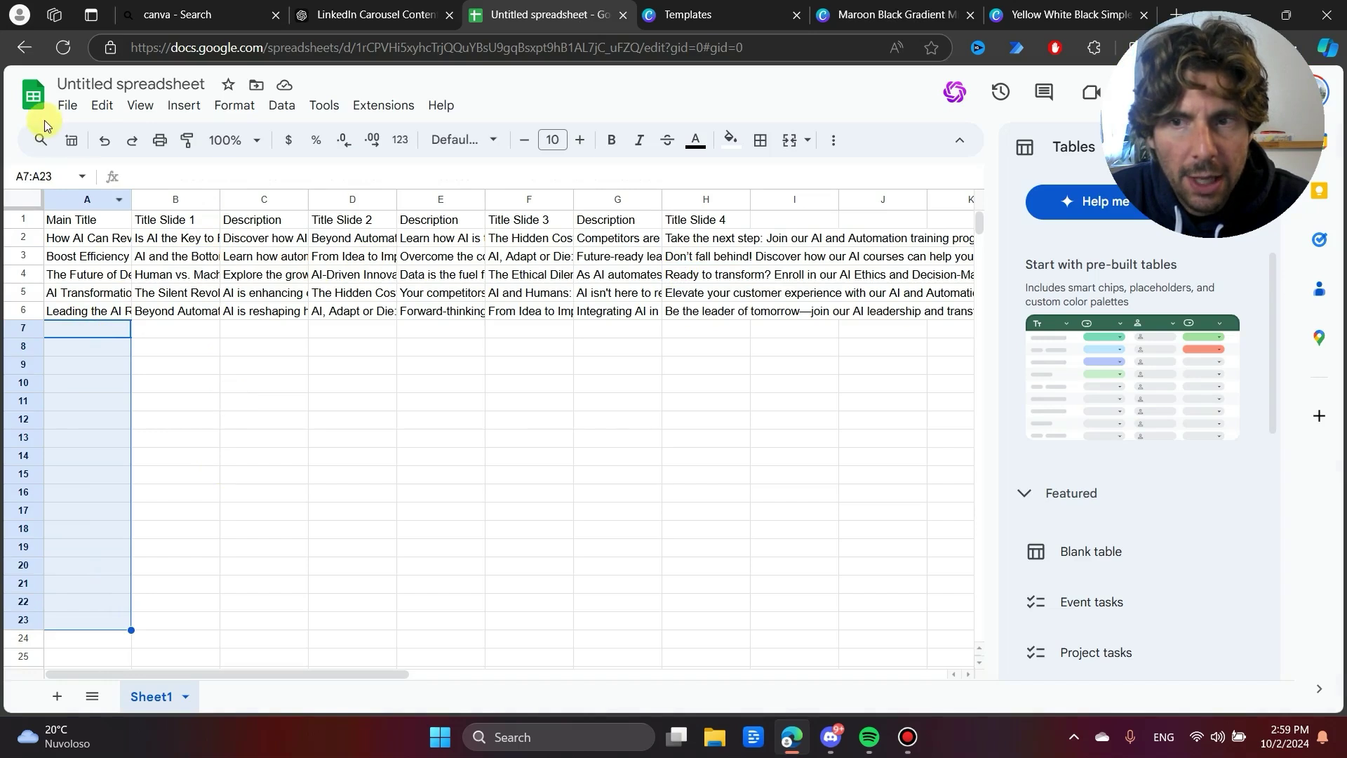
{"action": "left_click", "coordinate": [66, 106]}
{"action": "mouse_move", "coordinate": [233, 272]}
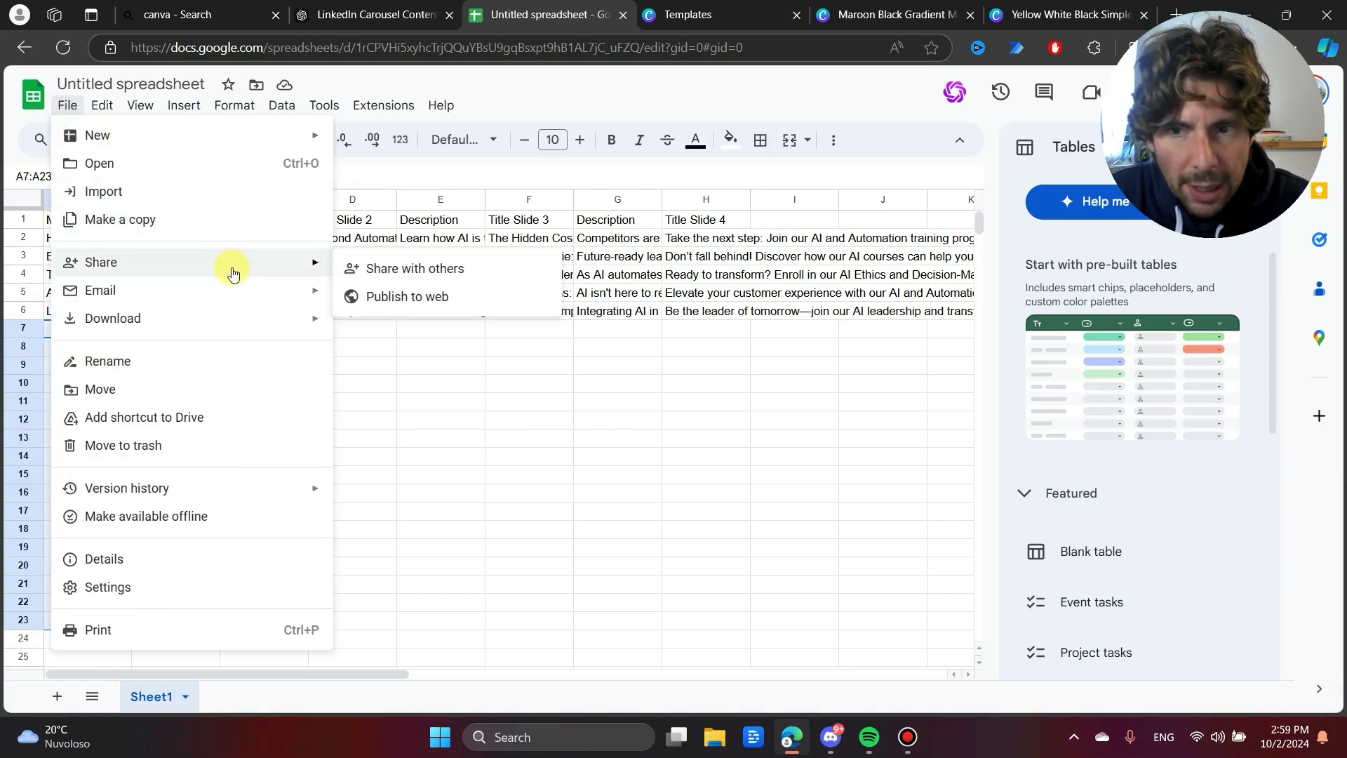
{"action": "mouse_move", "coordinate": [286, 332]}
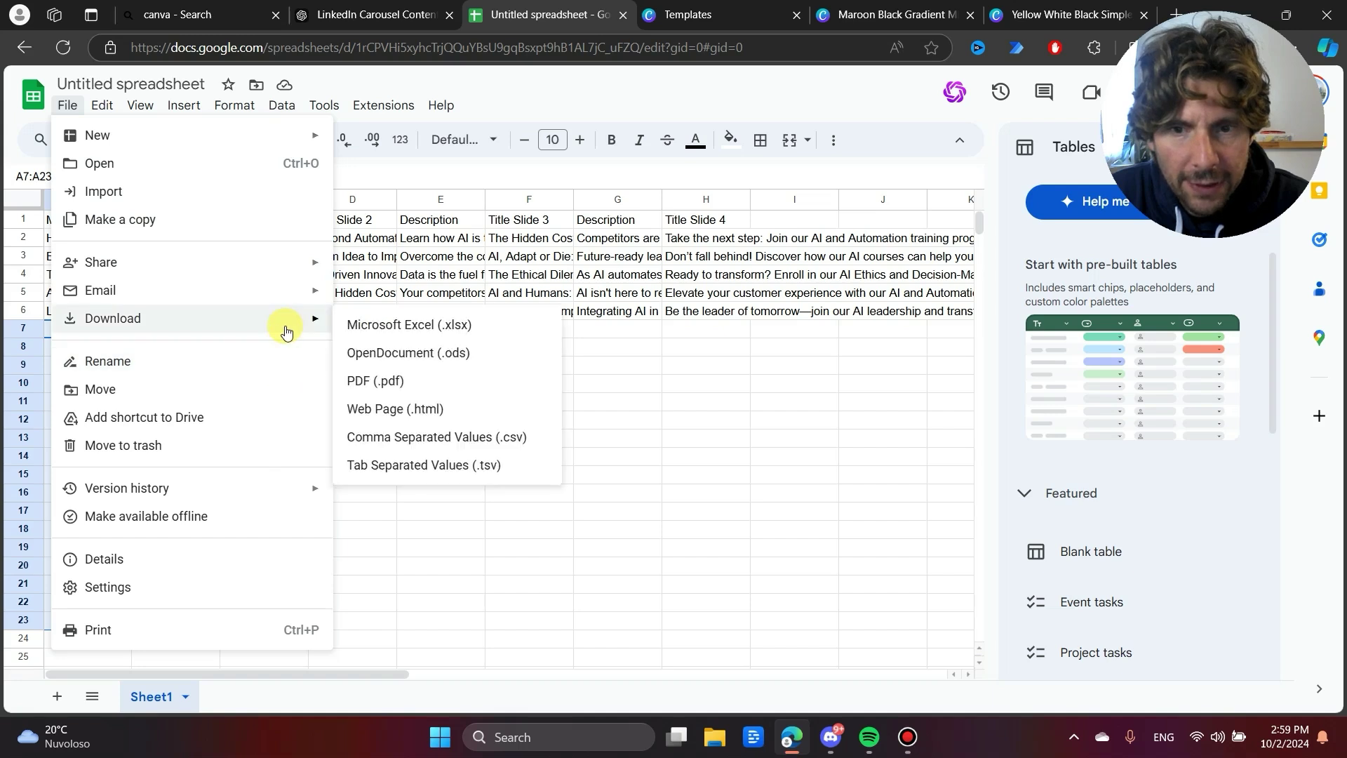
{"action": "left_click", "coordinate": [519, 437]}
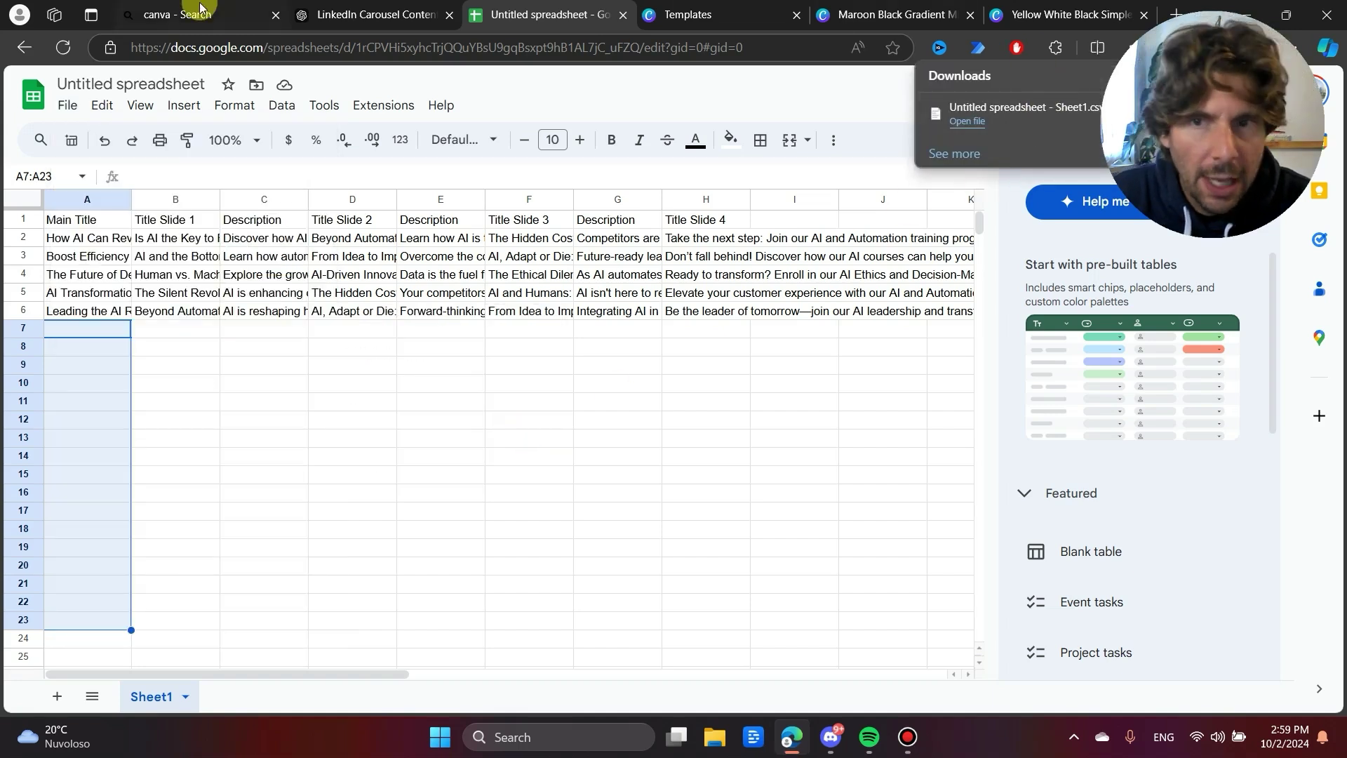
{"action": "left_click", "coordinate": [829, 9]}
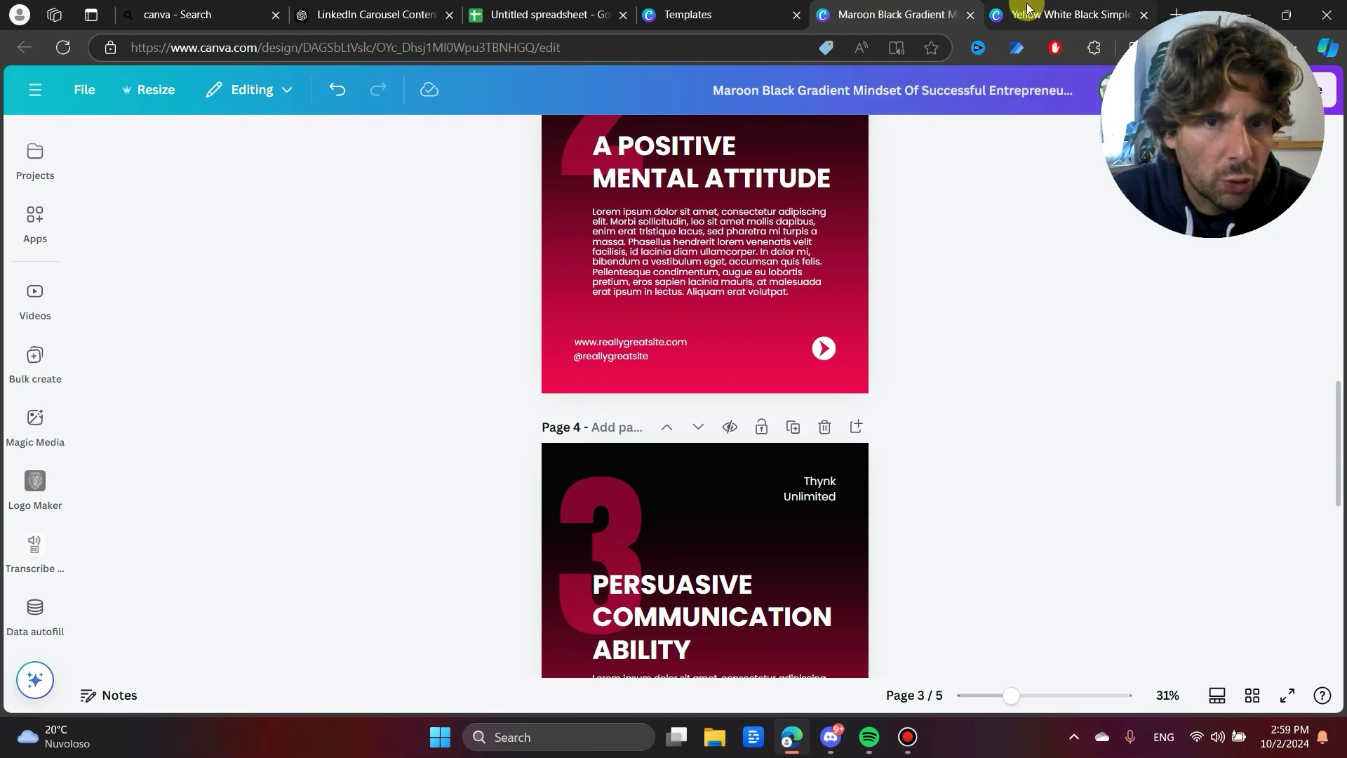
Step: Launch the Data autofill app from Apps and pick CSV or Excel as the data source
{"action": "scroll", "coordinate": [192, 250], "scroll_direction": "up", "scroll_amount": 6}
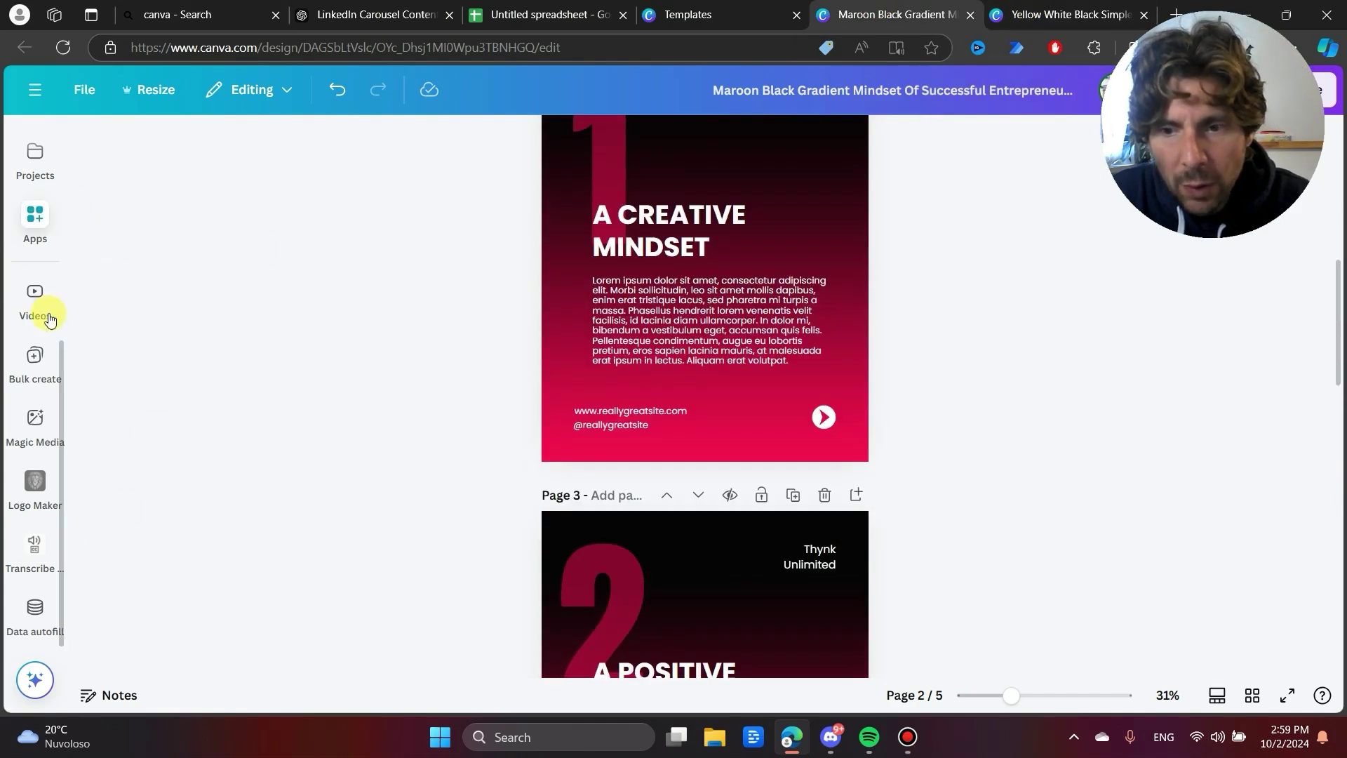
{"action": "left_click", "coordinate": [38, 621]}
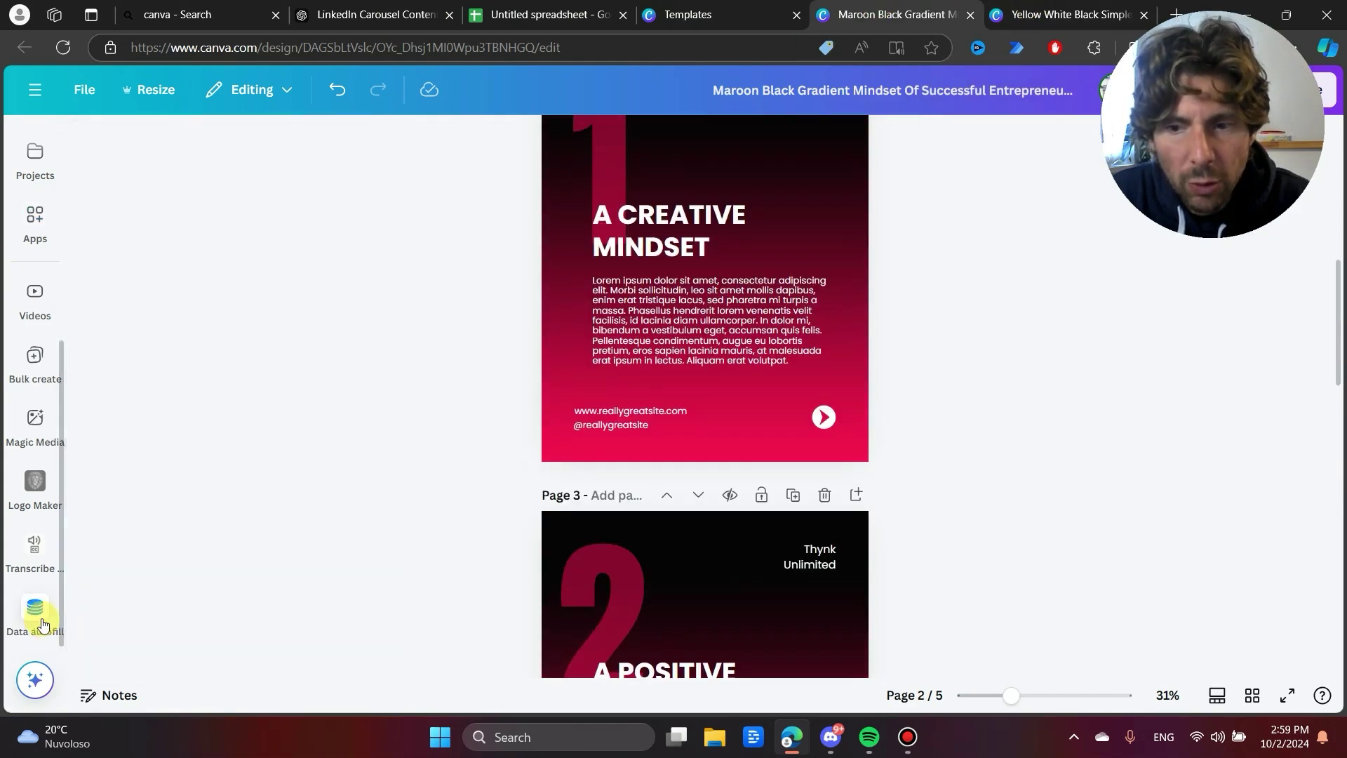
{"action": "left_click", "coordinate": [42, 623]}
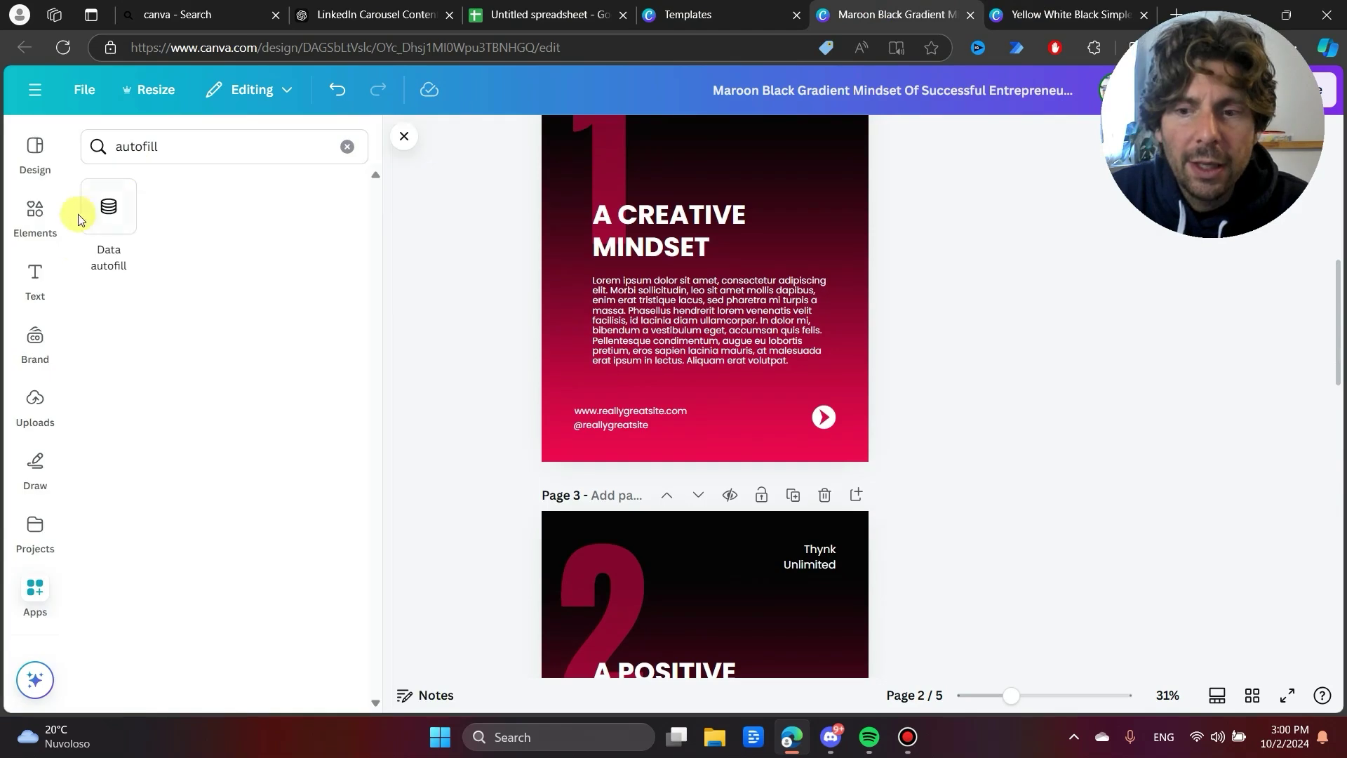
{"action": "left_click", "coordinate": [115, 208]}
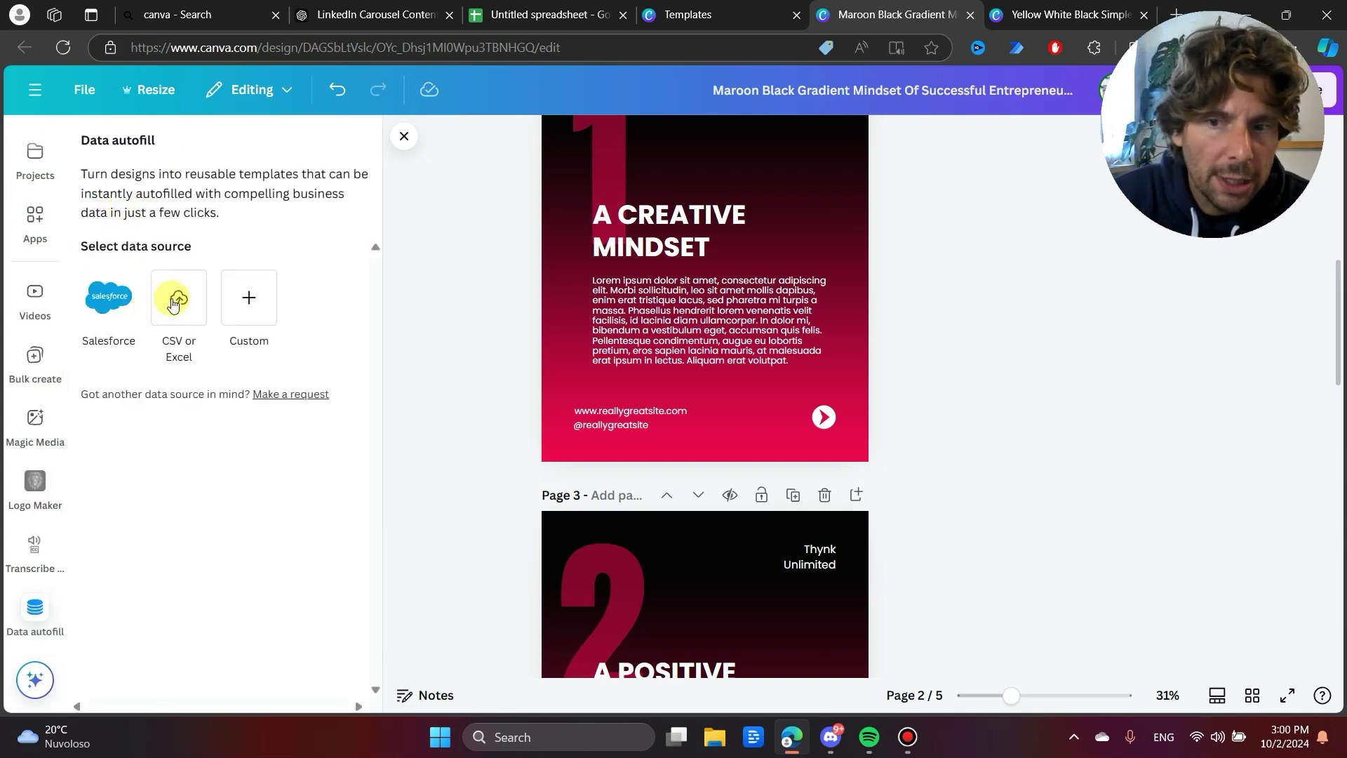
{"action": "left_click", "coordinate": [186, 298]}
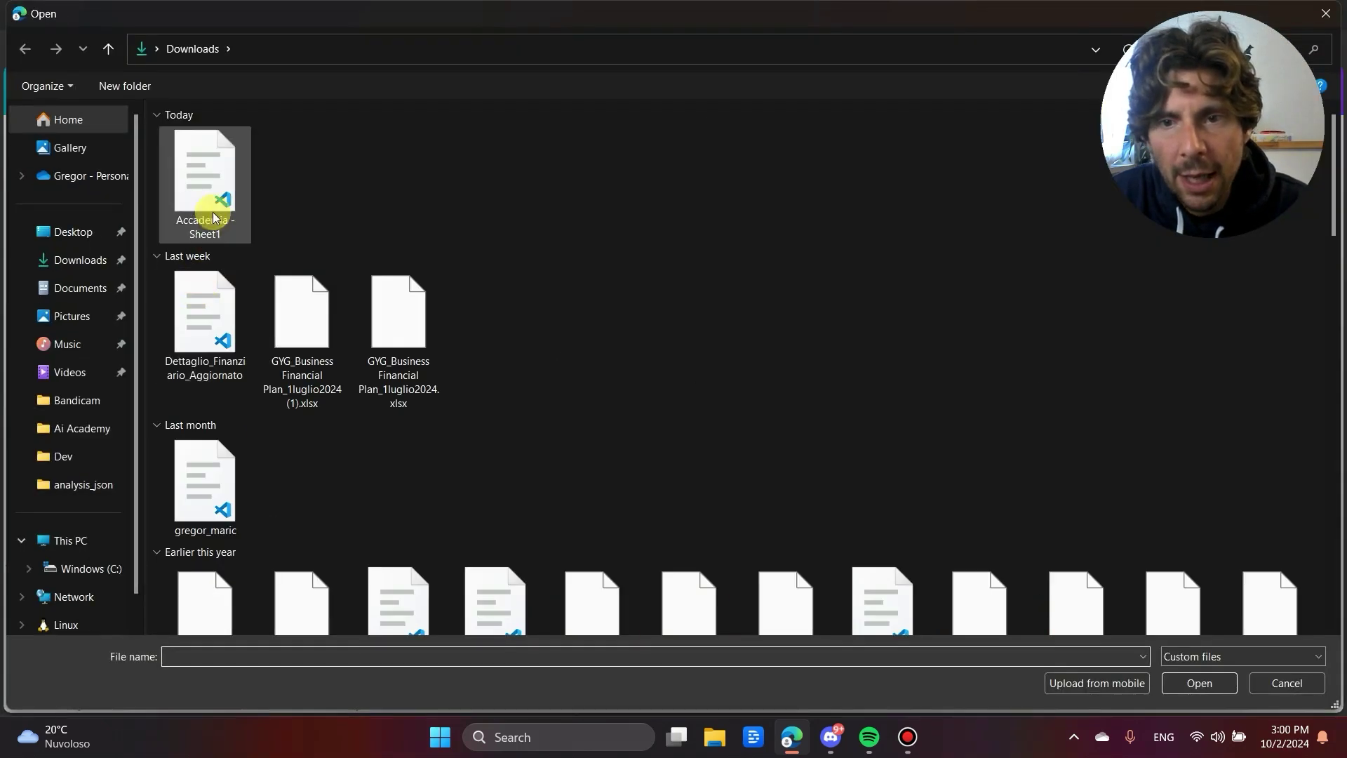
Step: Load 'Untitled spreadsheet - Sheet1.csv' and connect the cover slide's title to Main Title
{"action": "double_click", "coordinate": [213, 168]}
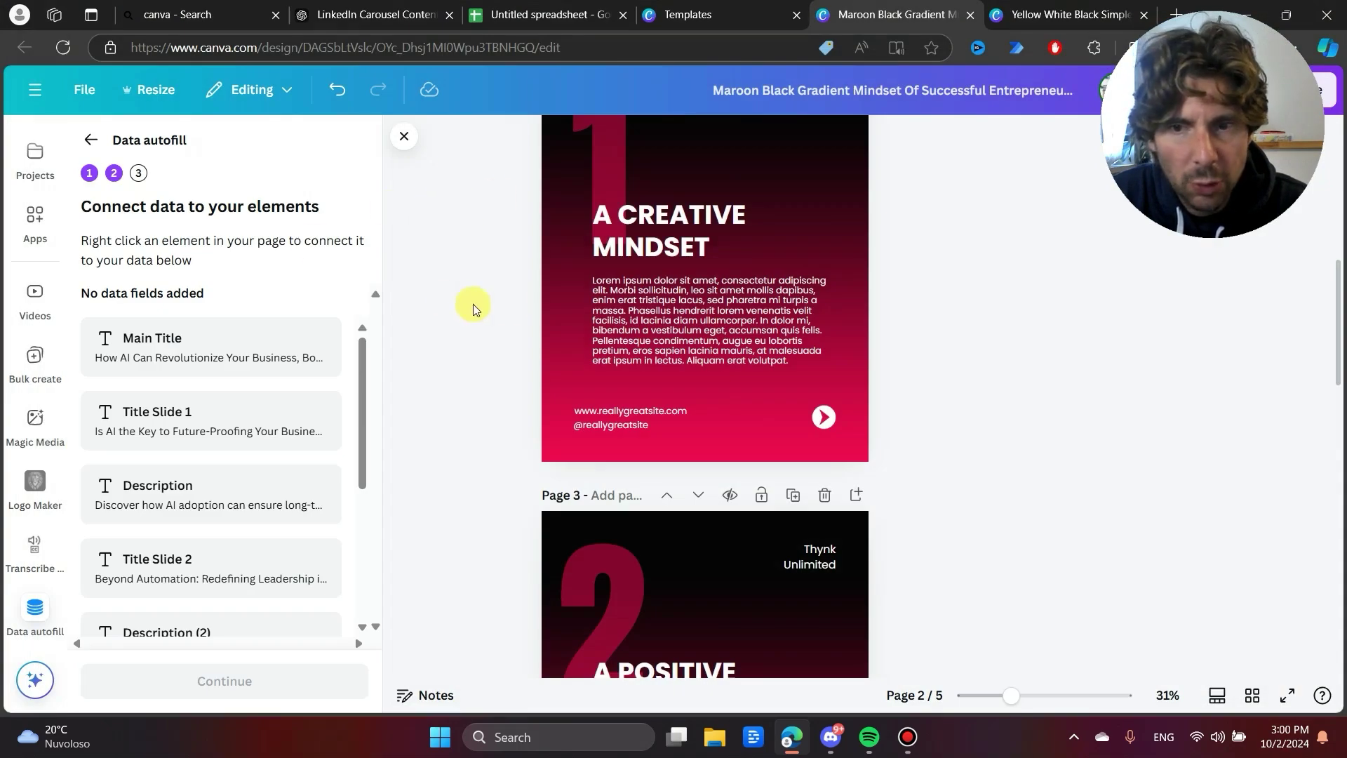
{"action": "scroll", "coordinate": [667, 262], "scroll_direction": "up", "scroll_amount": 8}
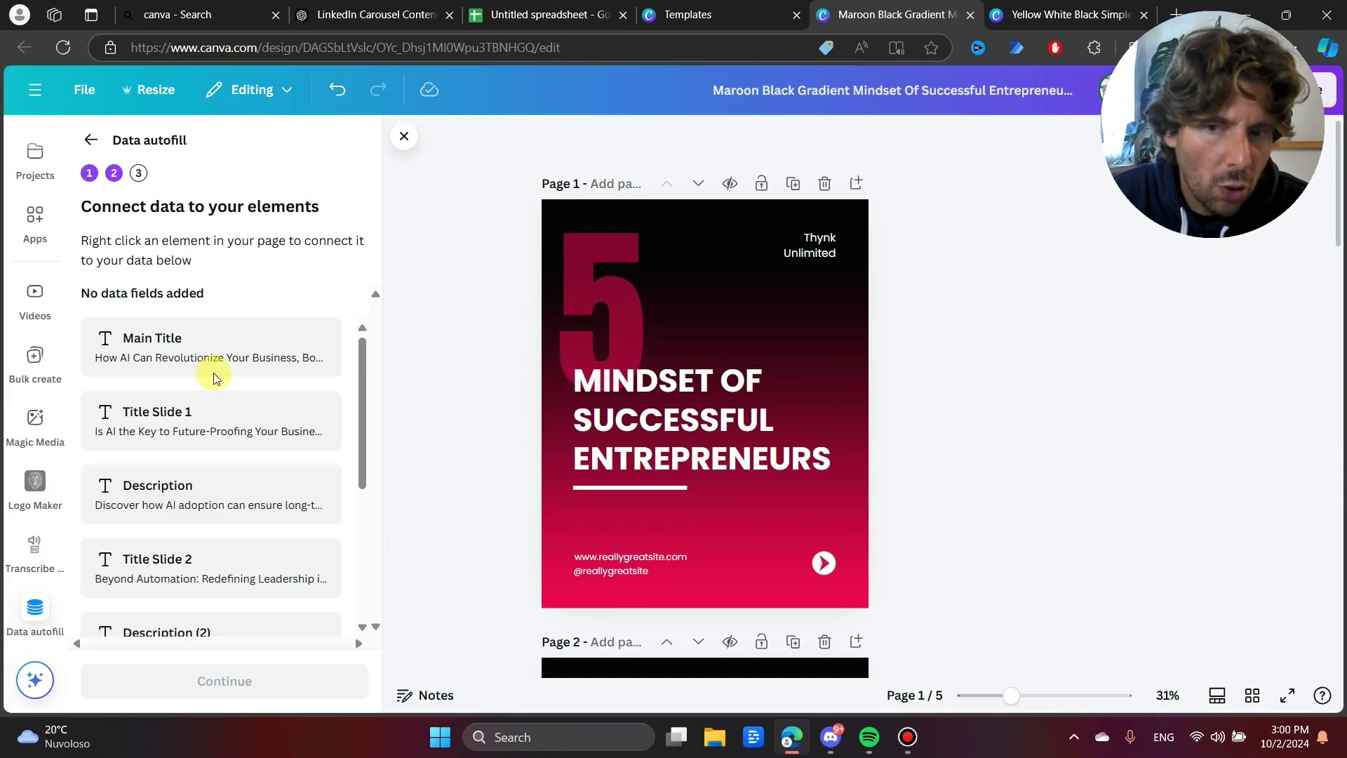
{"action": "left_click", "coordinate": [710, 394]}
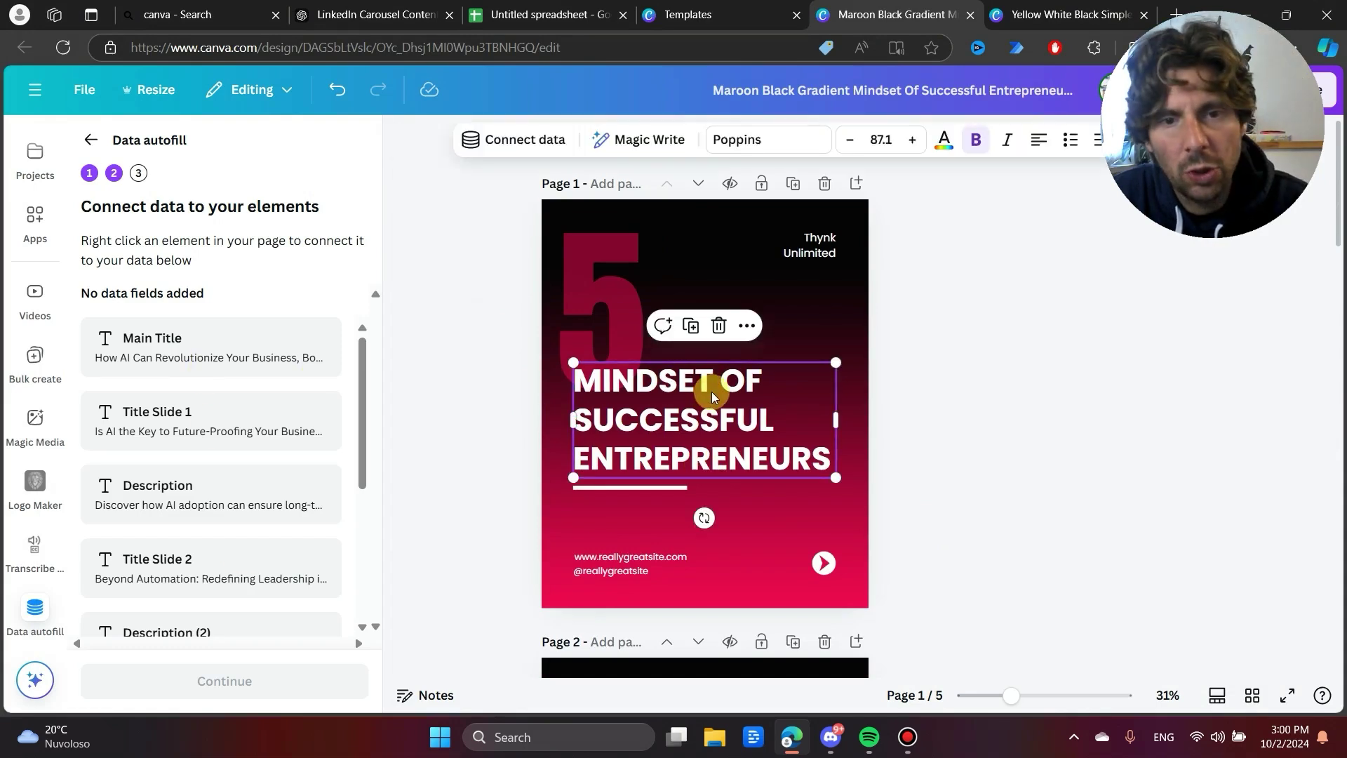
{"action": "left_click", "coordinate": [519, 140]}
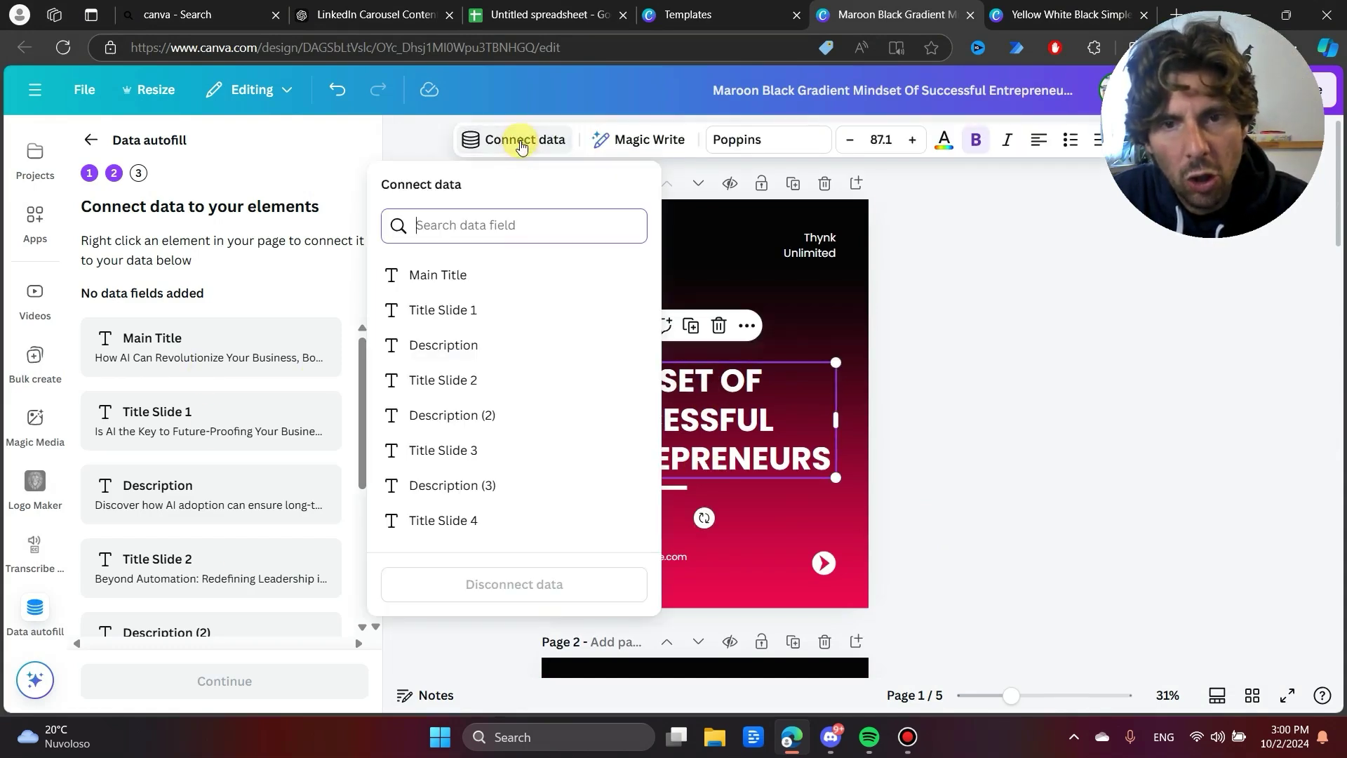
{"action": "left_click", "coordinate": [439, 274]}
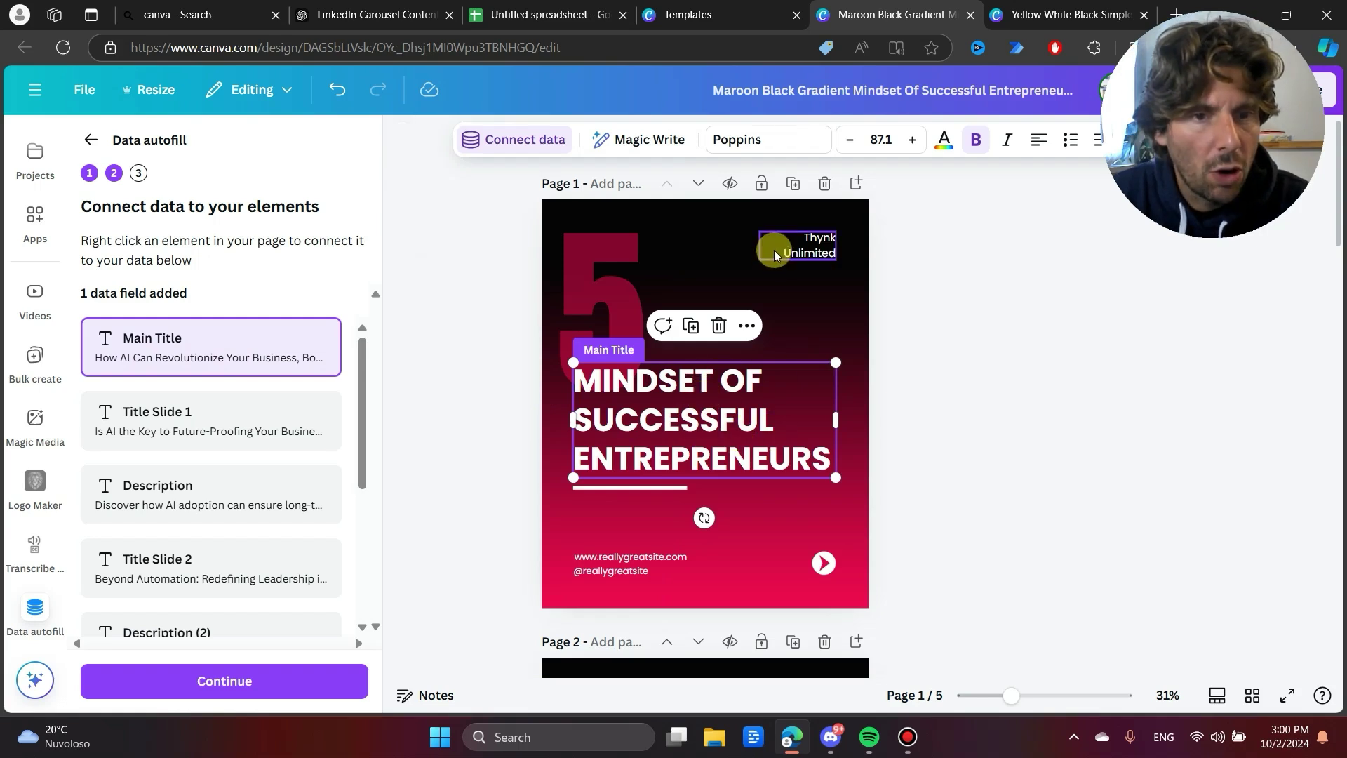
Step: Connect the second slide's title to Title Slide 1 and its description to Description
{"action": "scroll", "coordinate": [772, 277], "scroll_direction": "down", "scroll_amount": 7}
{"action": "scroll", "coordinate": [772, 278], "scroll_direction": "down", "scroll_amount": 1}
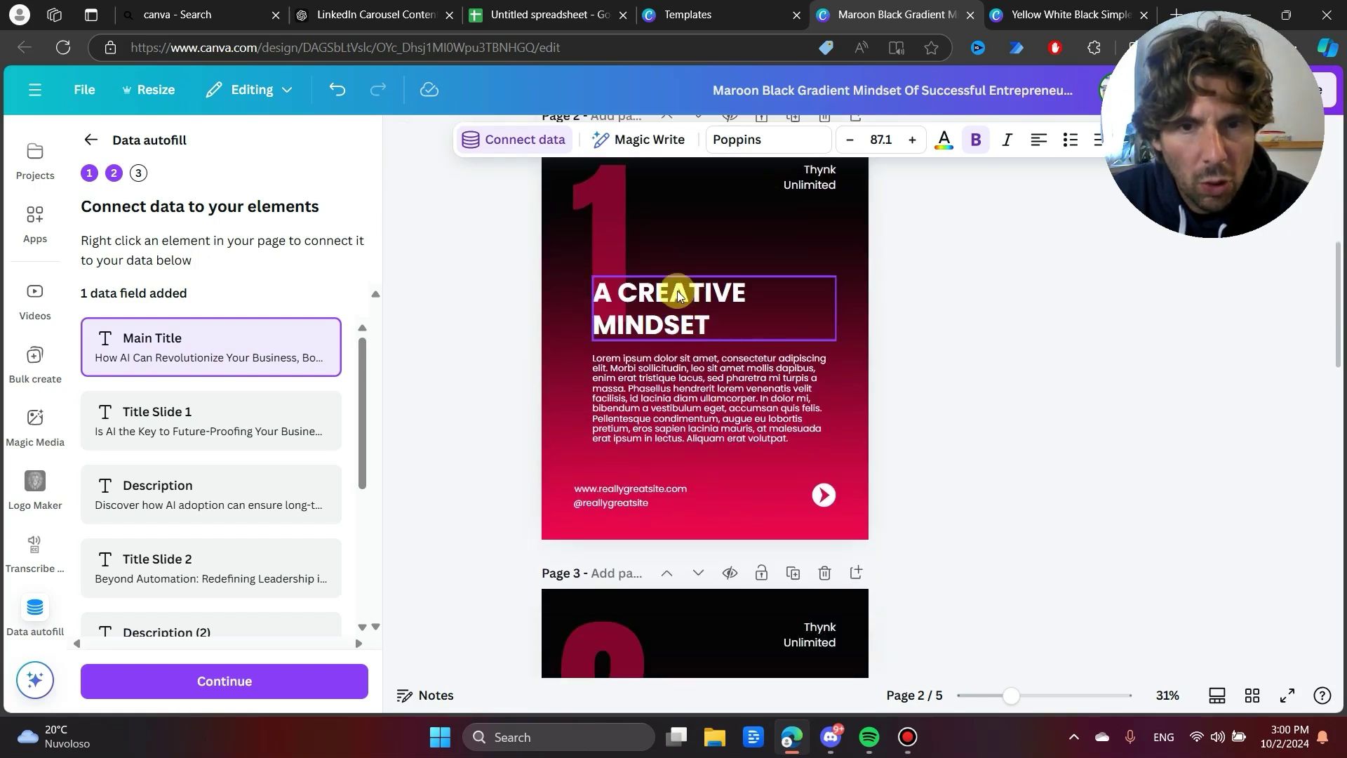
{"action": "left_click", "coordinate": [676, 294]}
{"action": "left_click", "coordinate": [510, 141]}
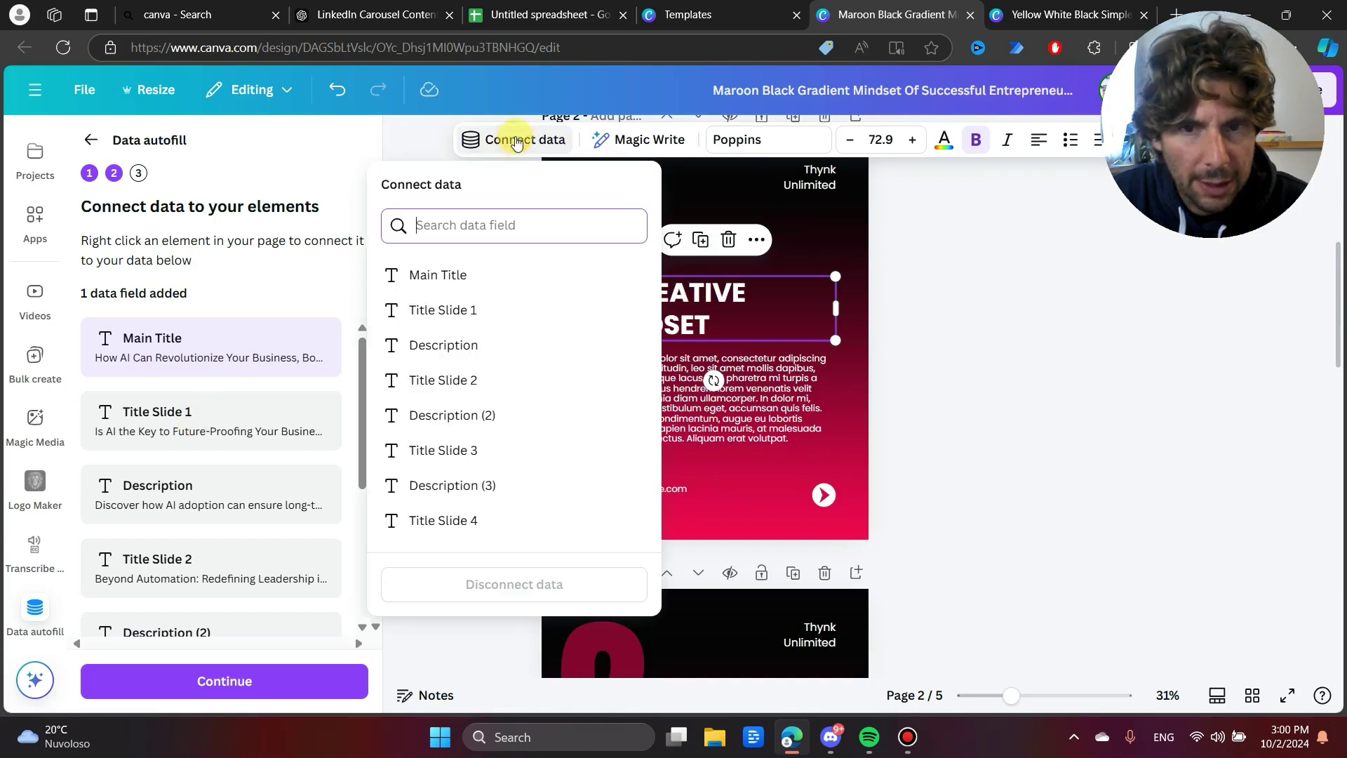
{"action": "left_click", "coordinate": [541, 312]}
{"action": "left_click", "coordinate": [788, 411]}
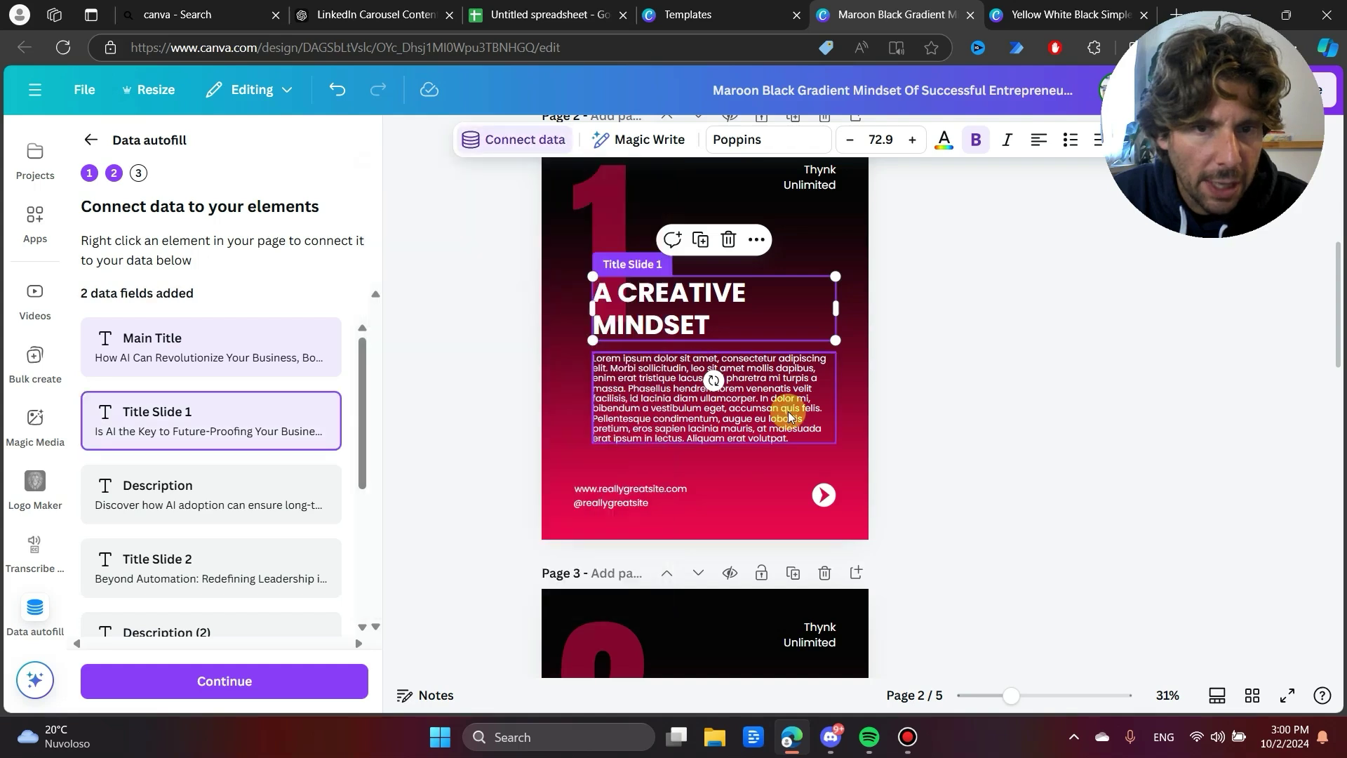
{"action": "left_click", "coordinate": [541, 147]}
{"action": "left_click", "coordinate": [517, 341]}
Step: Connect the third slide's title to Title Slide 2, start linking its description, then continue
{"action": "scroll", "coordinate": [742, 414], "scroll_direction": "down", "scroll_amount": 5}
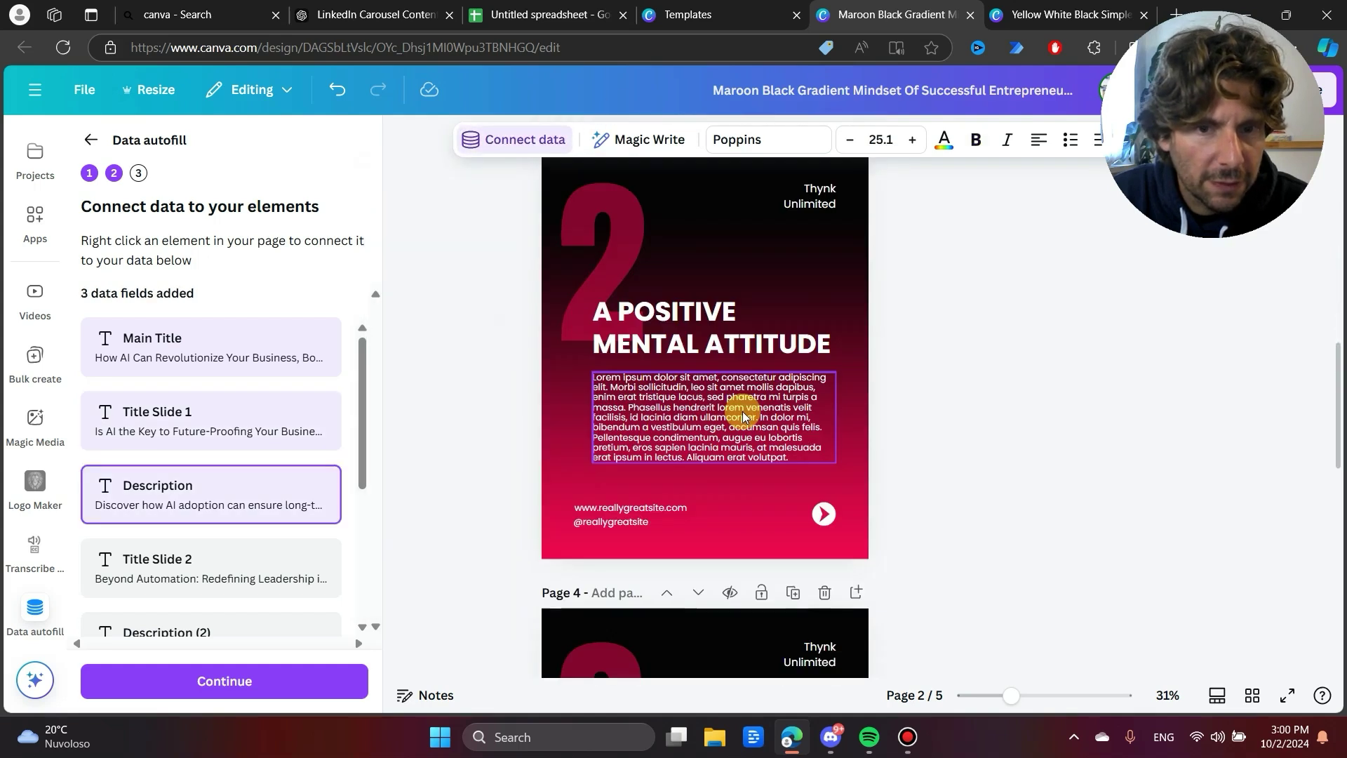
{"action": "left_click", "coordinate": [803, 344]}
{"action": "left_click", "coordinate": [511, 139]}
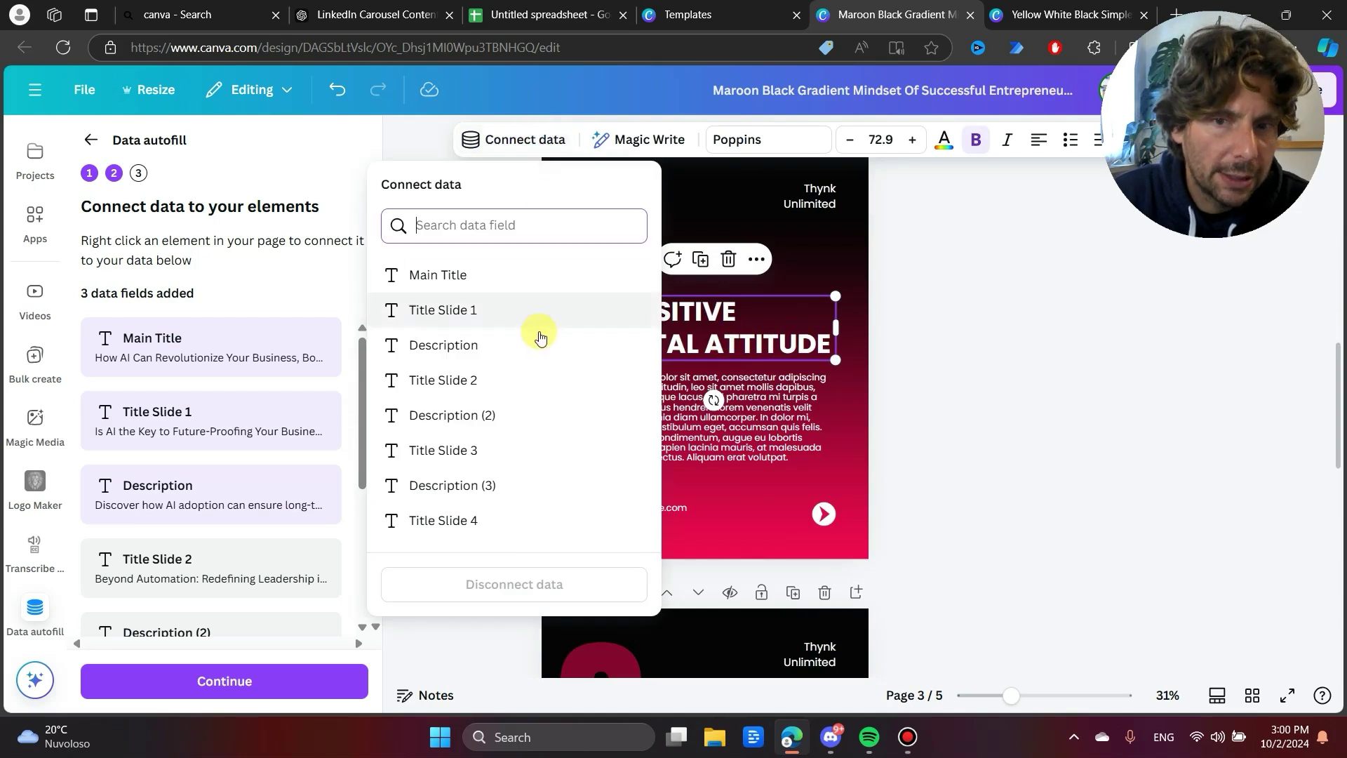
{"action": "left_click", "coordinate": [538, 379]}
{"action": "left_click", "coordinate": [784, 410]}
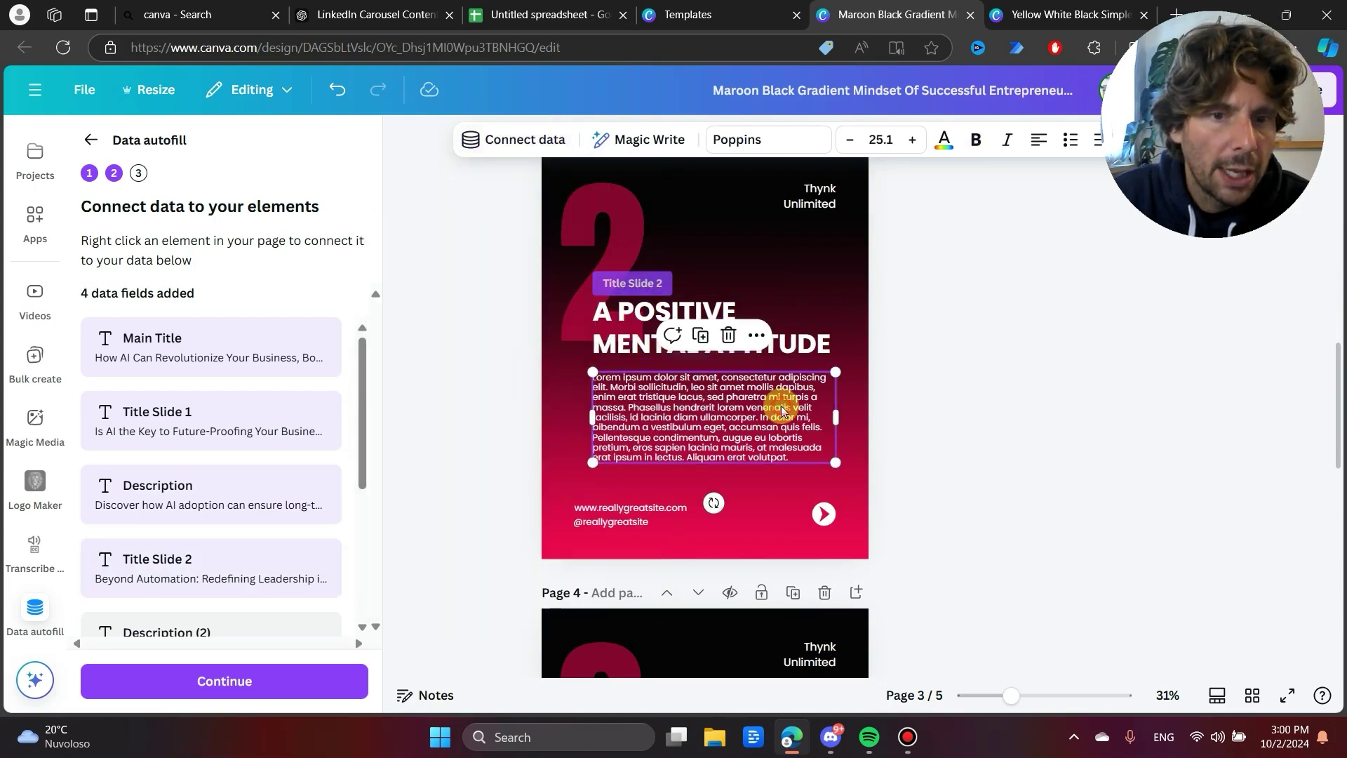
{"action": "left_click", "coordinate": [540, 141]}
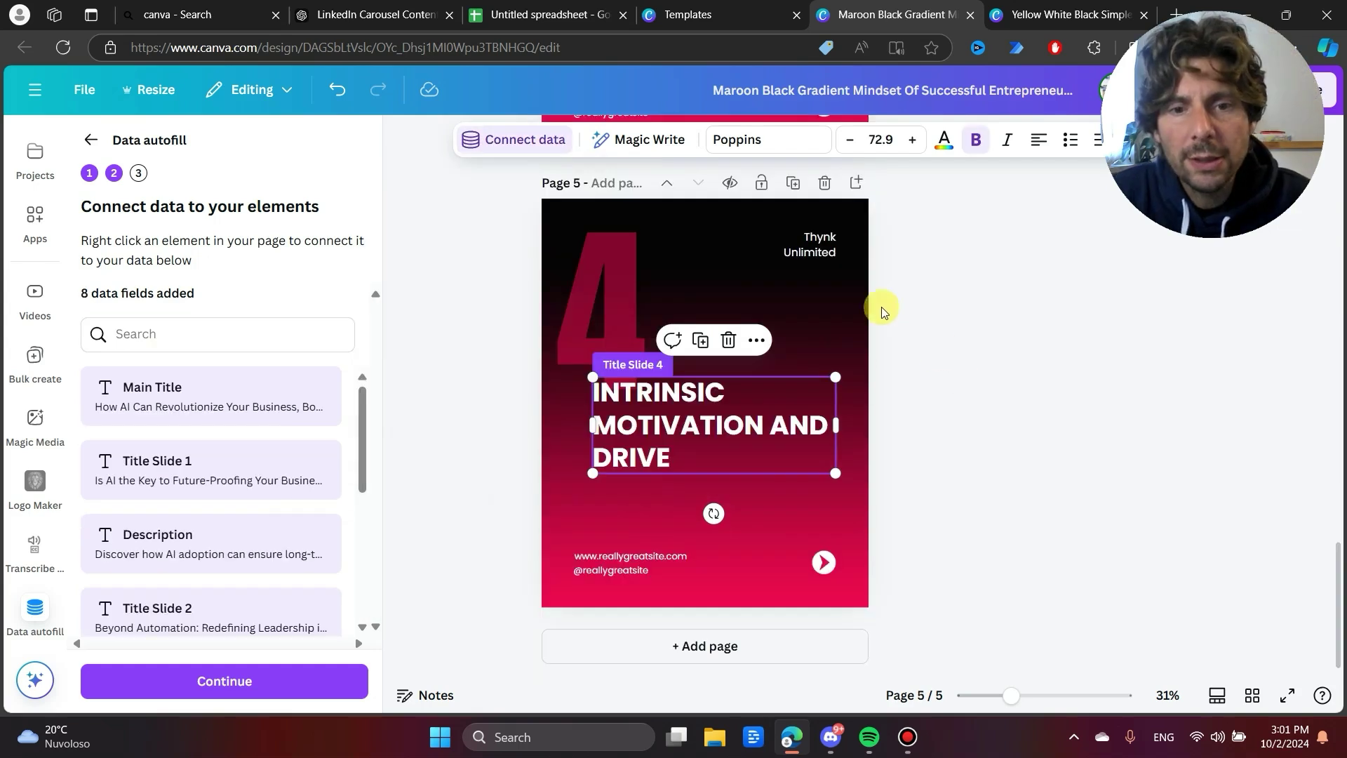
{"action": "left_click", "coordinate": [264, 679]}
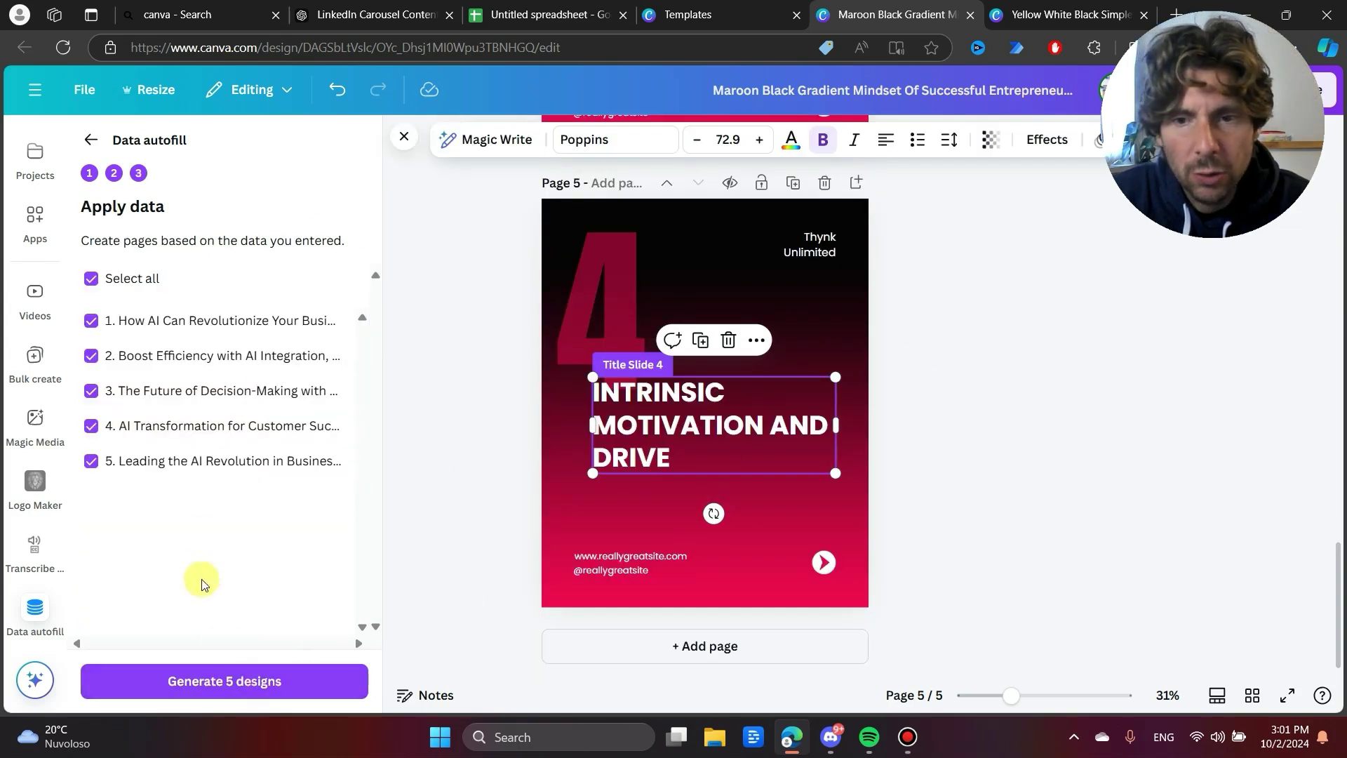
Step: Generate five carousel designs from all five spreadsheet rows
{"action": "scroll", "coordinate": [849, 305], "scroll_direction": "up", "scroll_amount": 20}
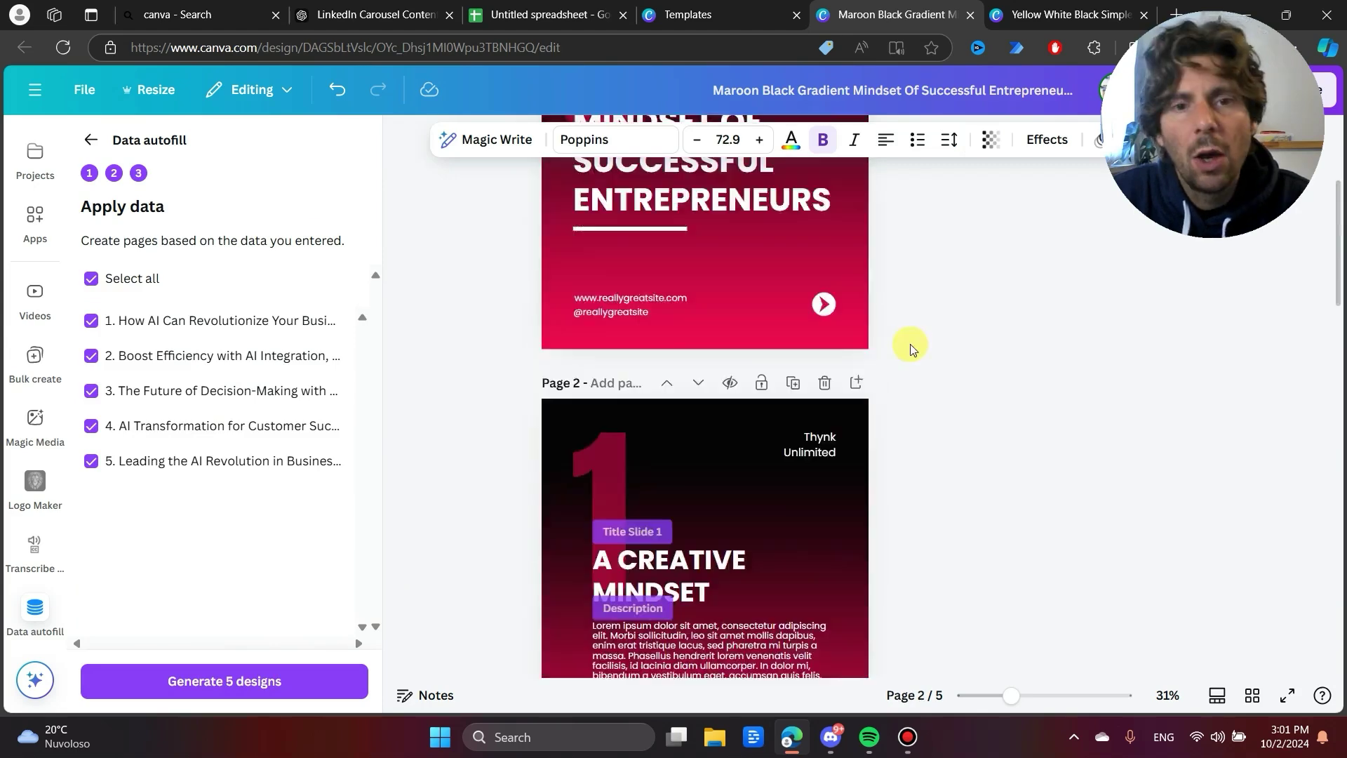
{"action": "scroll", "coordinate": [644, 334], "scroll_direction": "down", "scroll_amount": 5}
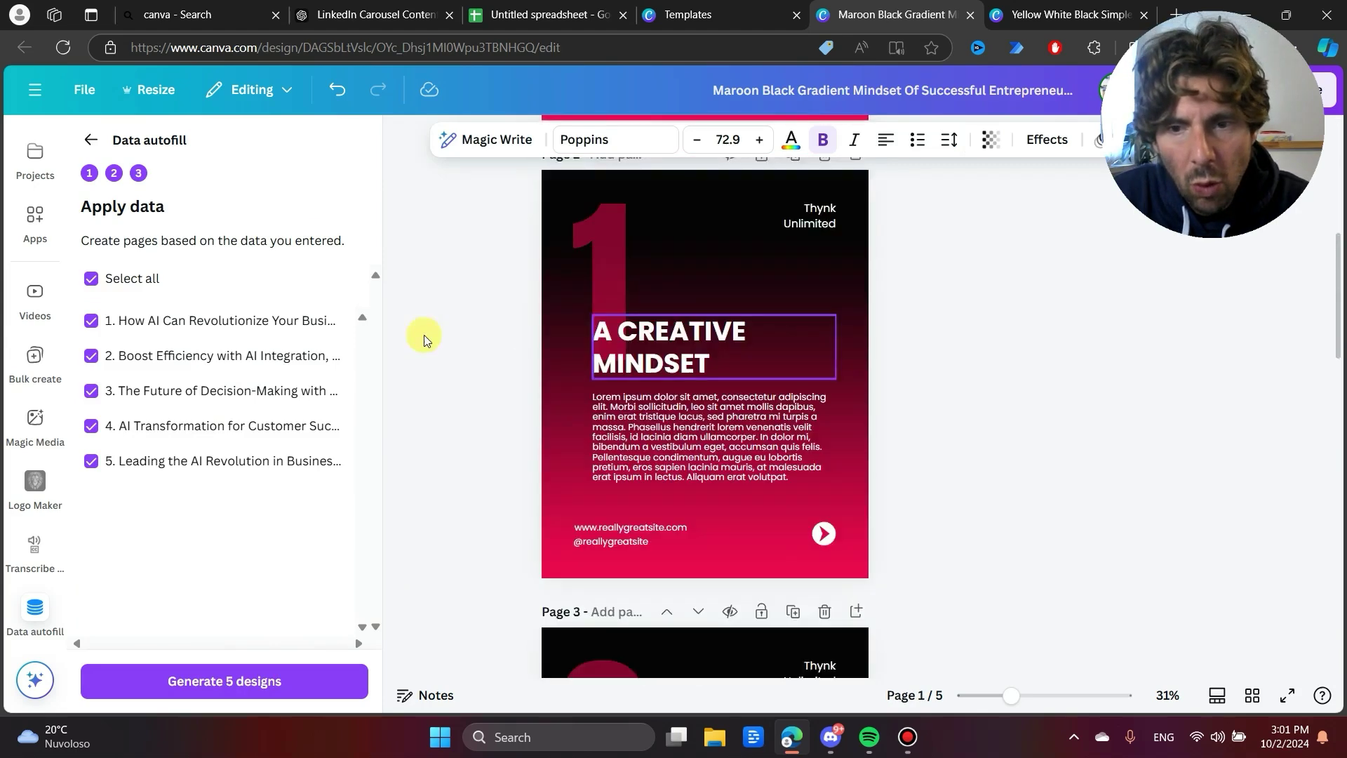
{"action": "left_click", "coordinate": [225, 684]}
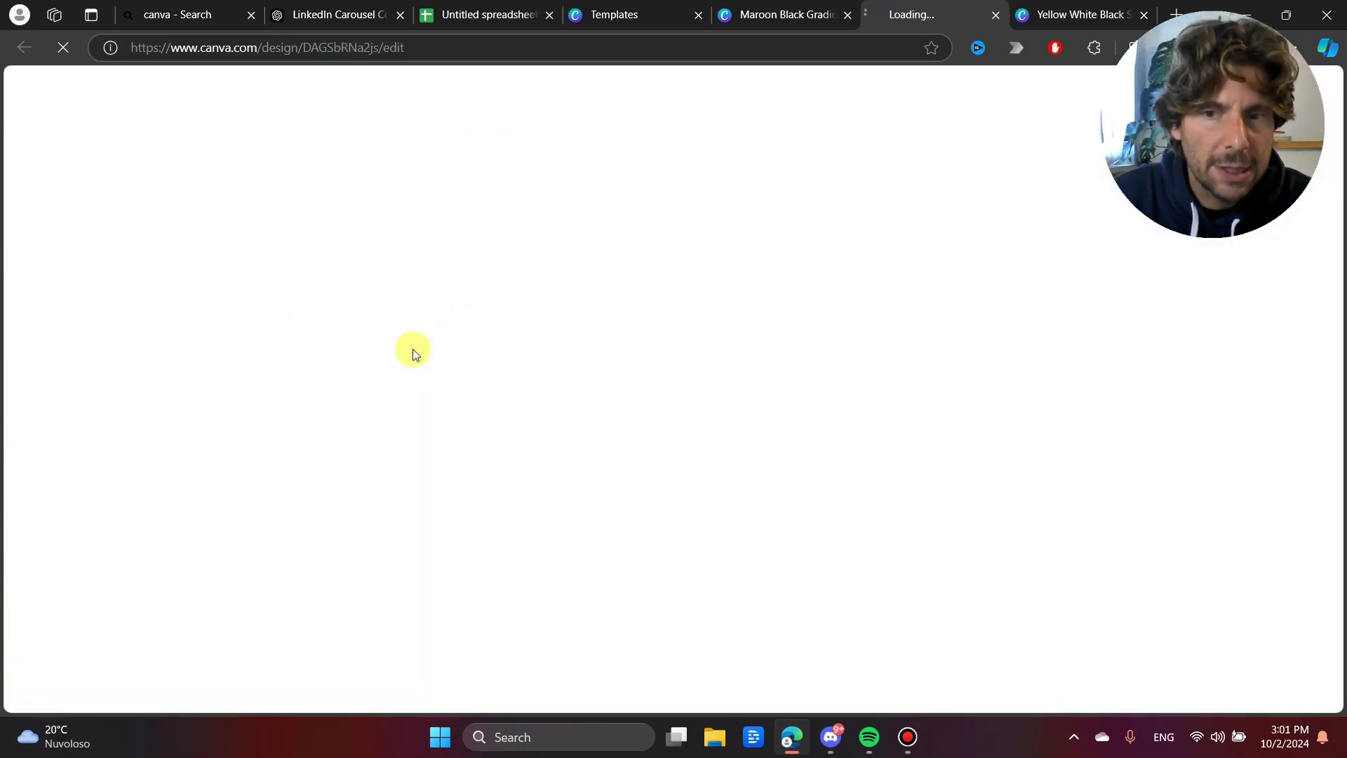
Step: Select the five Main Title entries in A2:A6 of the spreadsheet, then return to Canva
{"action": "left_click", "coordinate": [487, 14]}
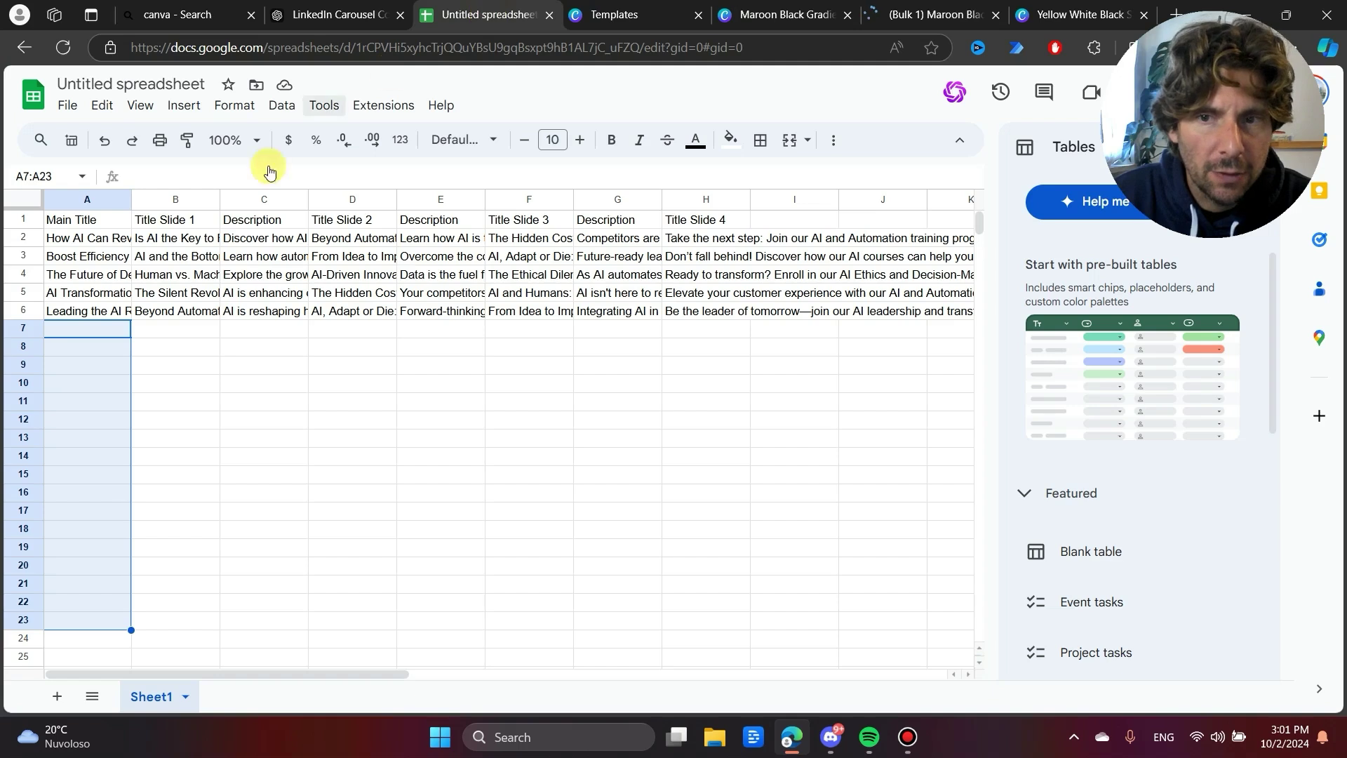
{"action": "left_click", "coordinate": [91, 311]}
{"action": "left_click_drag", "start_coordinate": [73, 237], "coordinate": [81, 309]}
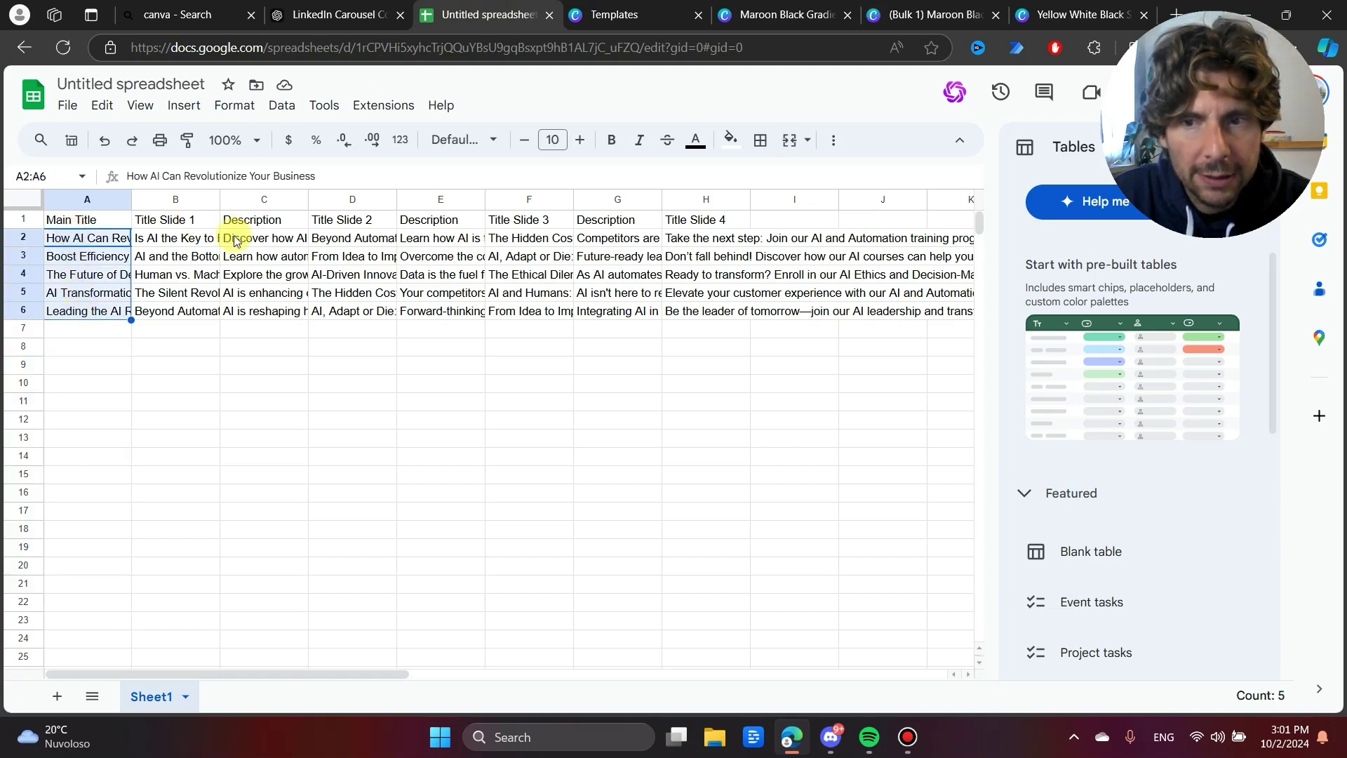
{"action": "left_click", "coordinate": [1074, 9]}
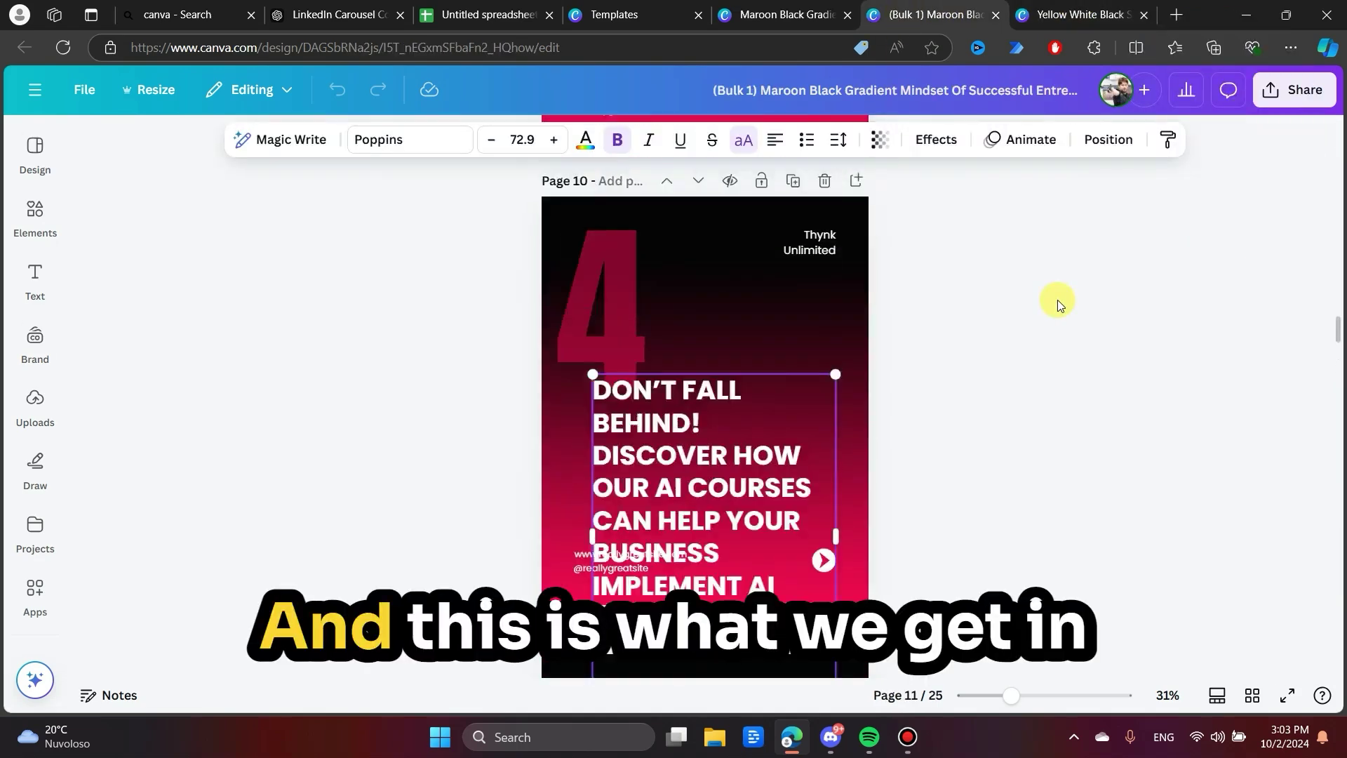
Step: Download the 25-page bulk carousel as a PDF Standard file
{"action": "scroll", "coordinate": [1058, 303], "scroll_direction": "up", "scroll_amount": 10}
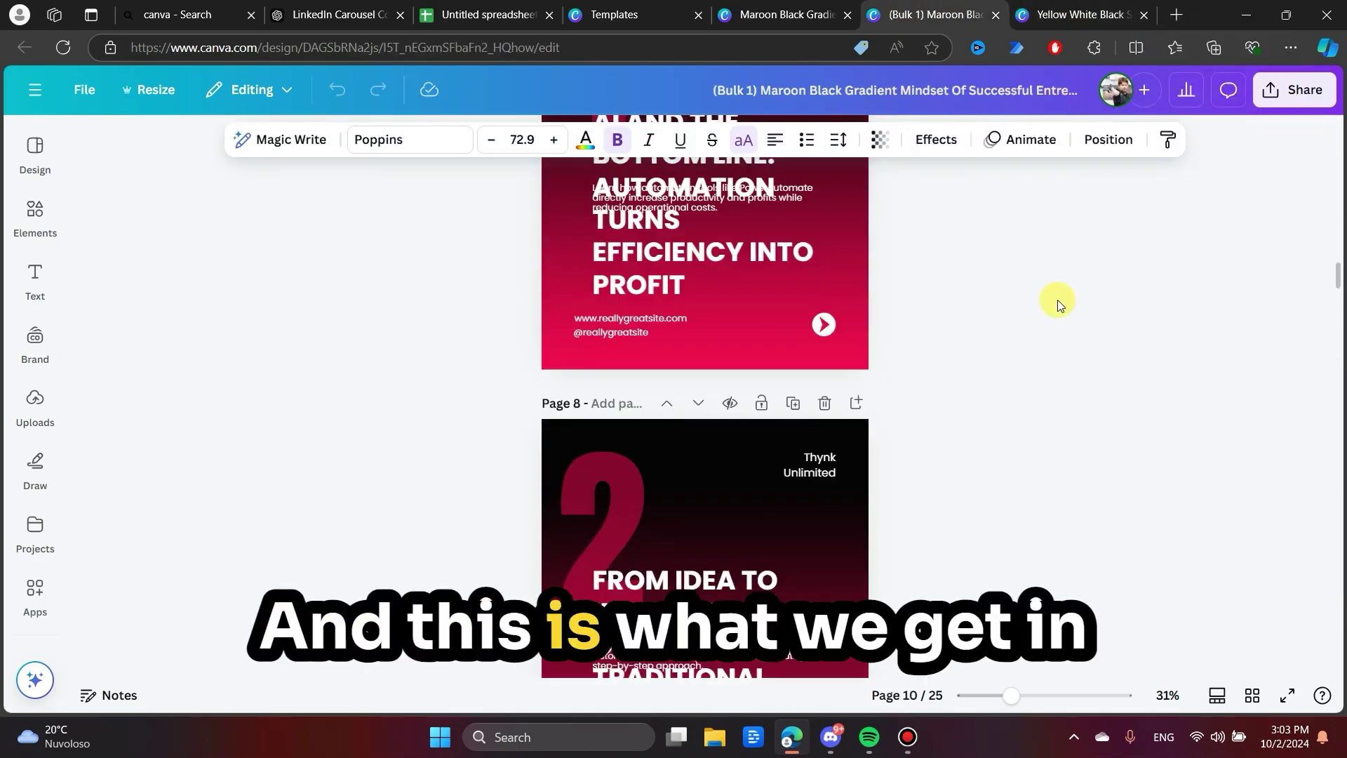
{"action": "scroll", "coordinate": [1058, 300], "scroll_direction": "up", "scroll_amount": 20}
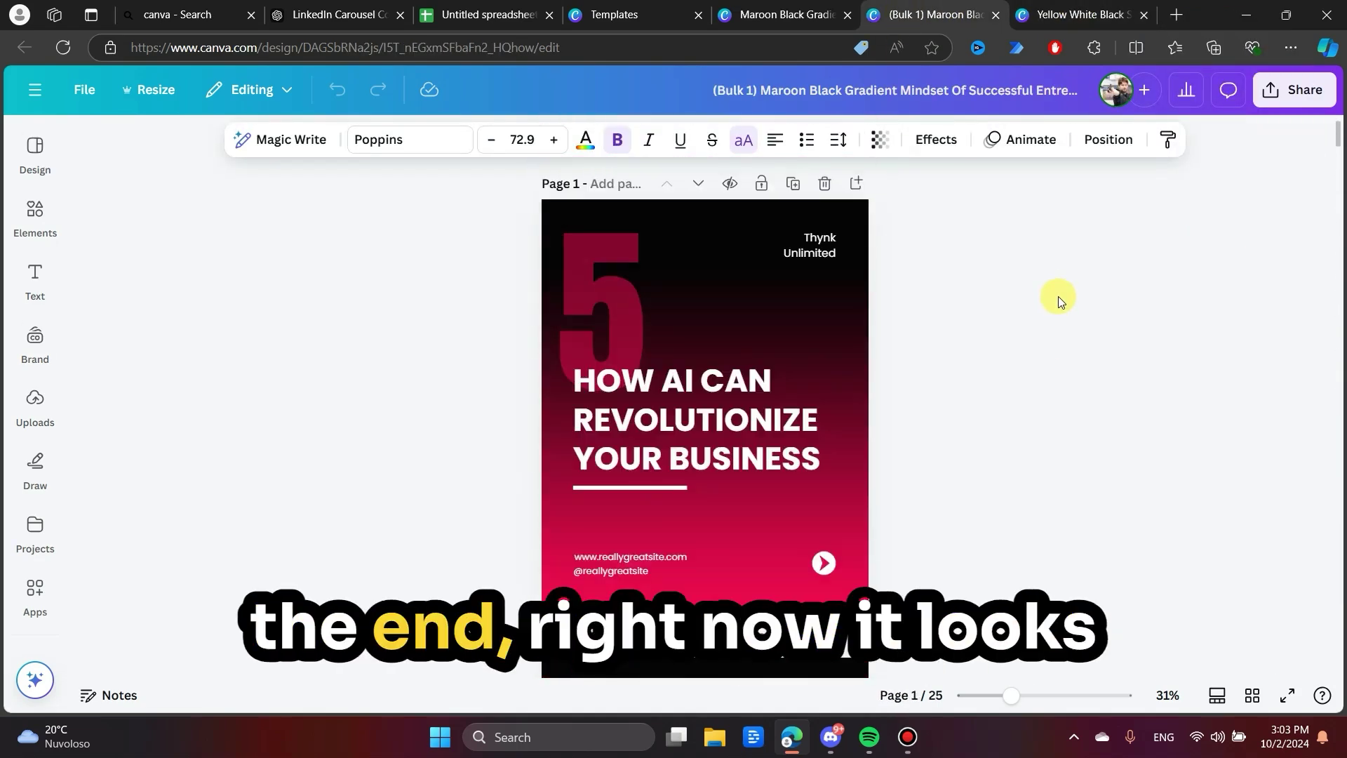
{"action": "scroll", "coordinate": [1058, 296], "scroll_direction": "down", "scroll_amount": 15}
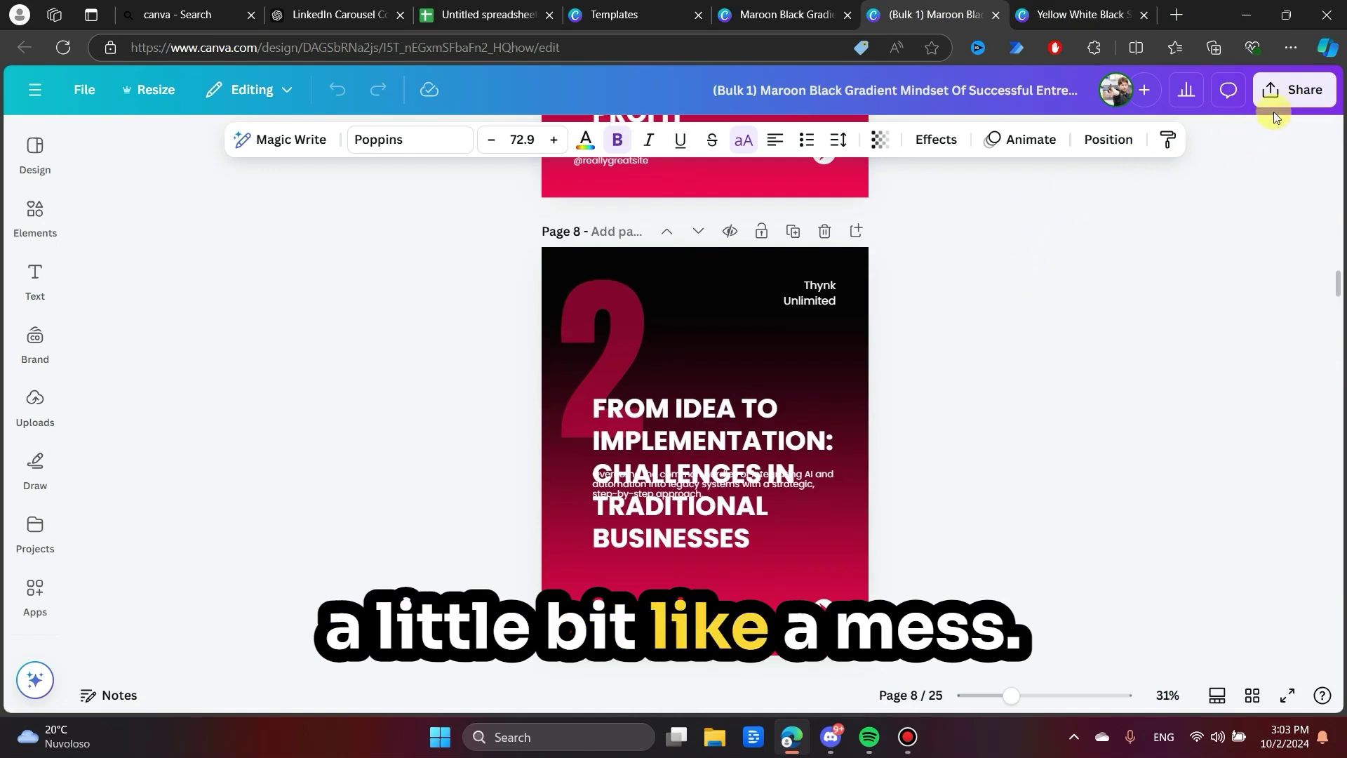
{"action": "left_click", "coordinate": [1296, 90]}
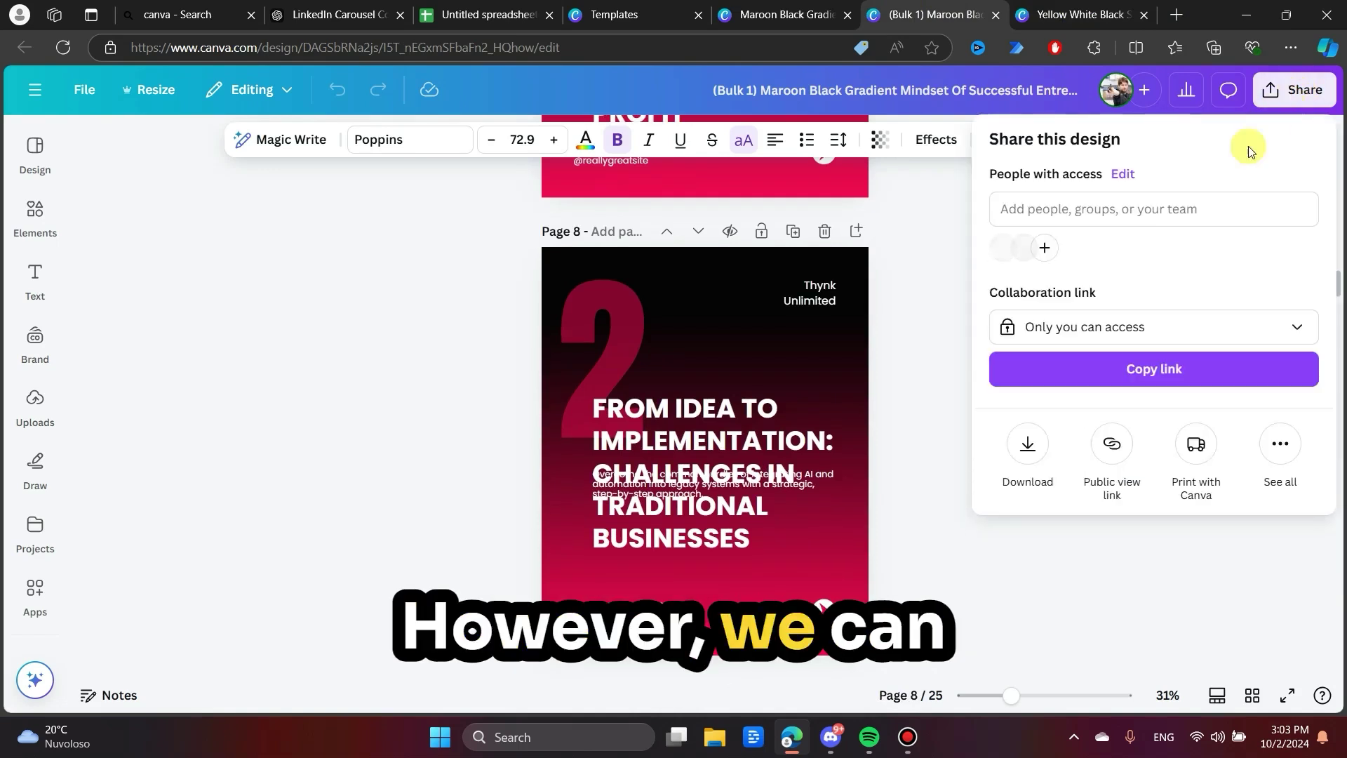
{"action": "left_click", "coordinate": [1028, 444]}
{"action": "left_click", "coordinate": [1154, 212]}
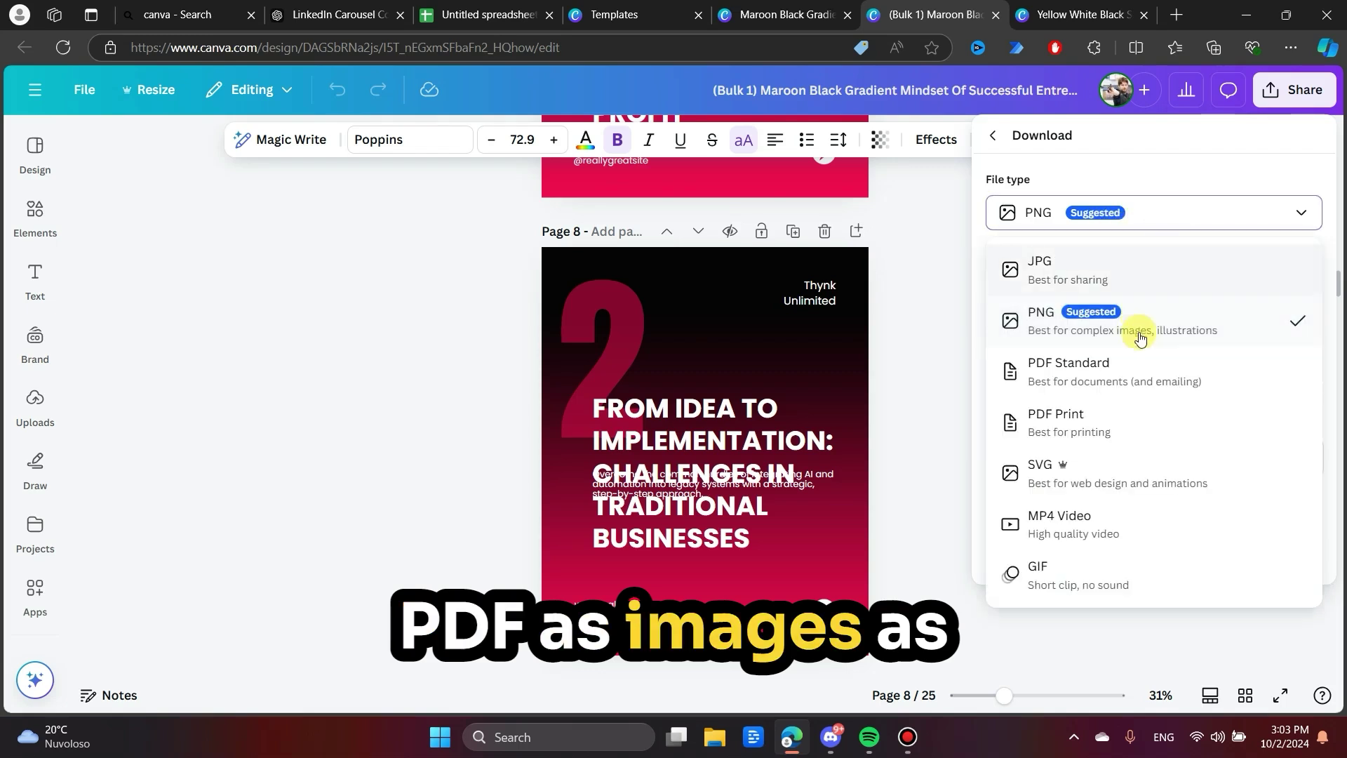
{"action": "left_click", "coordinate": [1132, 365]}
{"action": "left_click", "coordinate": [1147, 425]}
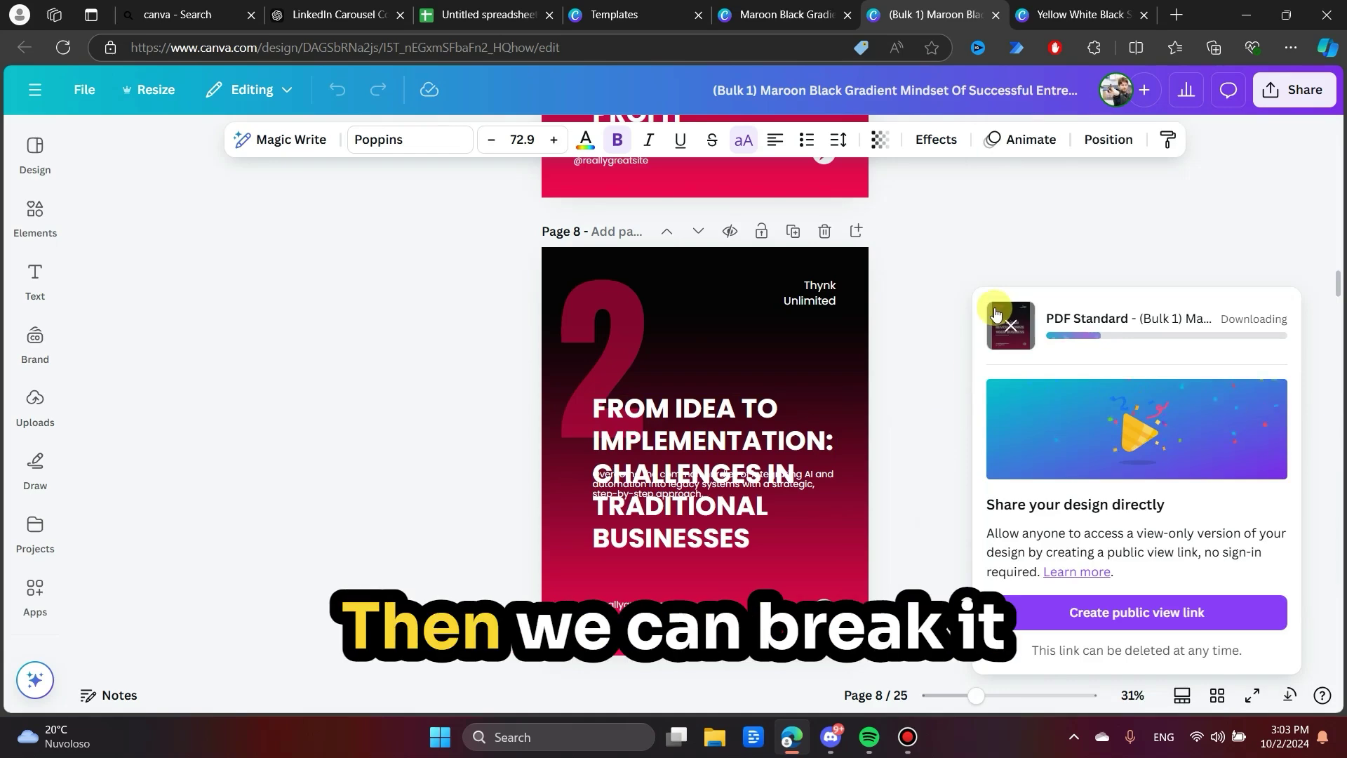
Step: Open the downloaded carousel PDF from the browser downloads
{"action": "scroll", "coordinate": [834, 420], "scroll_direction": "down", "scroll_amount": 5}
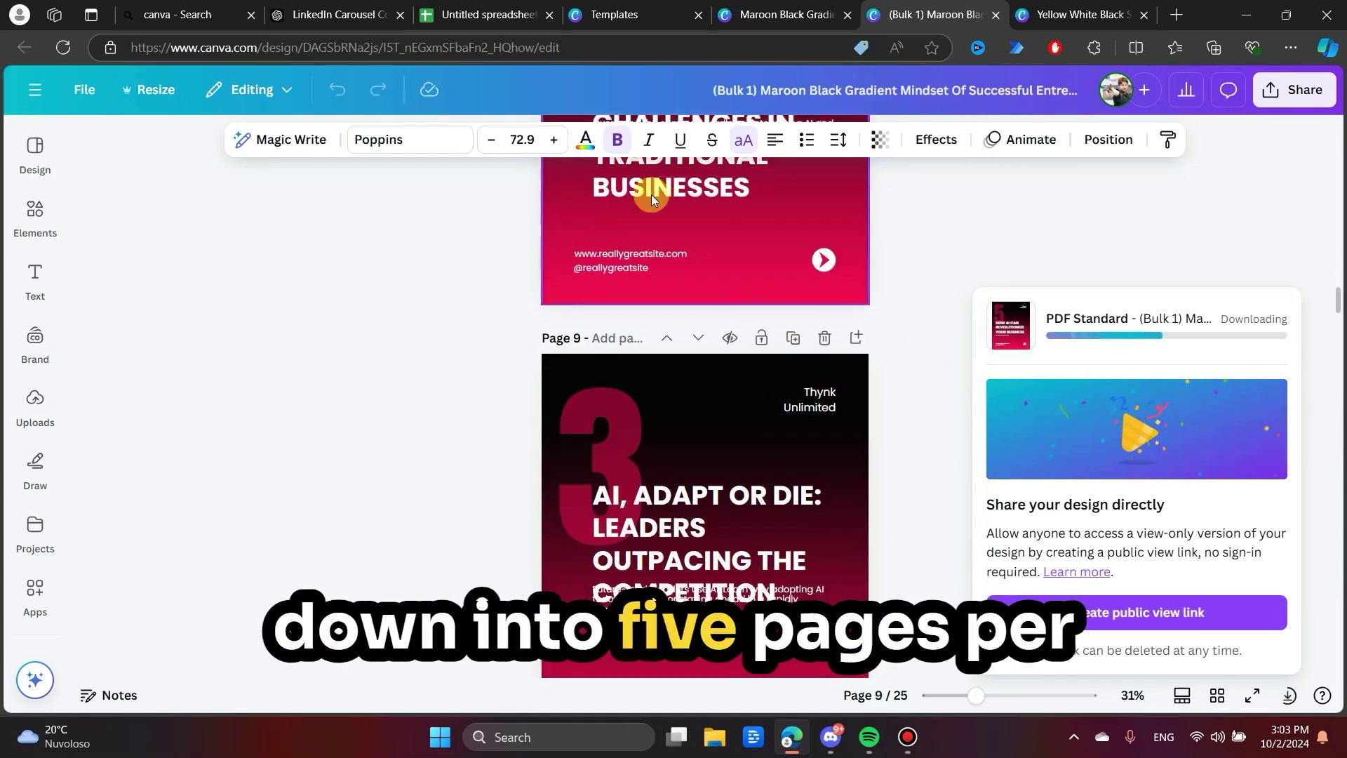
{"action": "scroll", "coordinate": [783, 365], "scroll_direction": "down", "scroll_amount": 10}
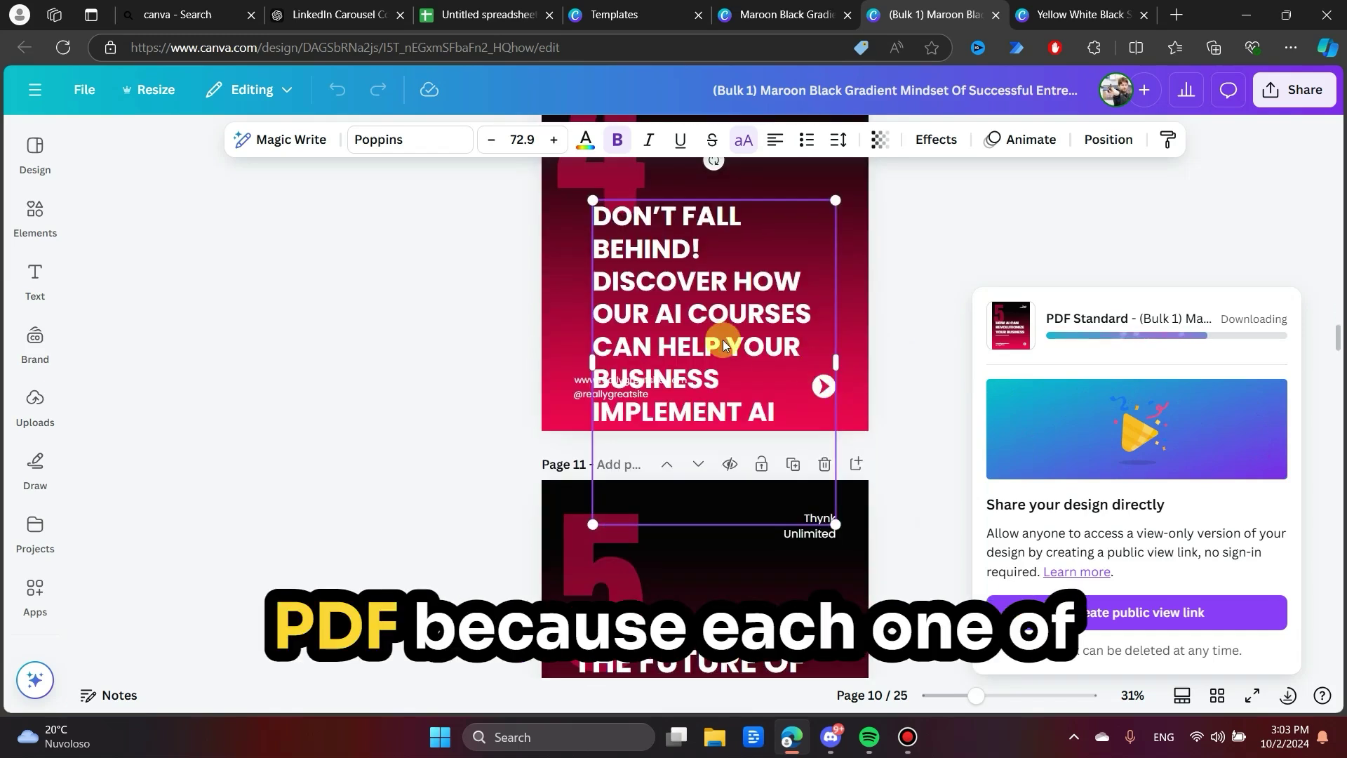
{"action": "scroll", "coordinate": [750, 349], "scroll_direction": "down", "scroll_amount": 7}
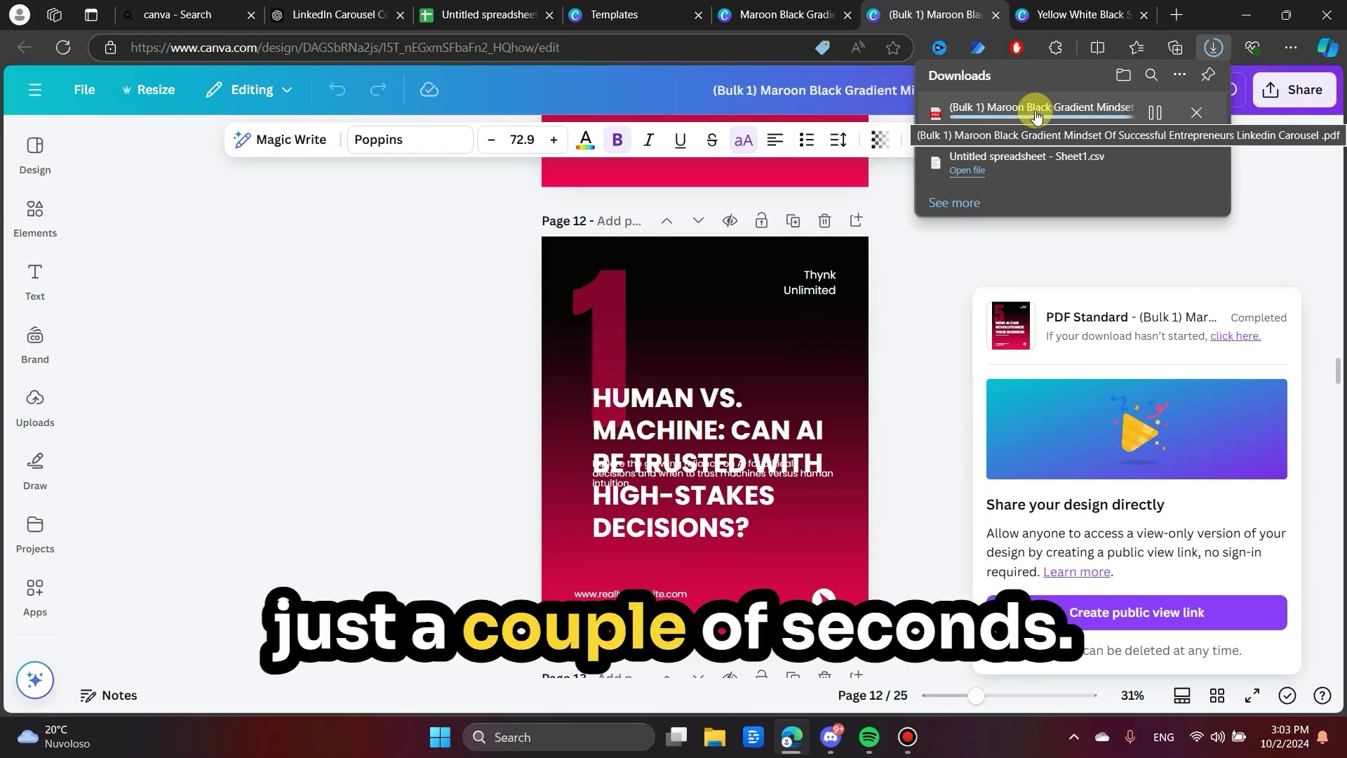
{"action": "left_click", "coordinate": [1034, 111]}
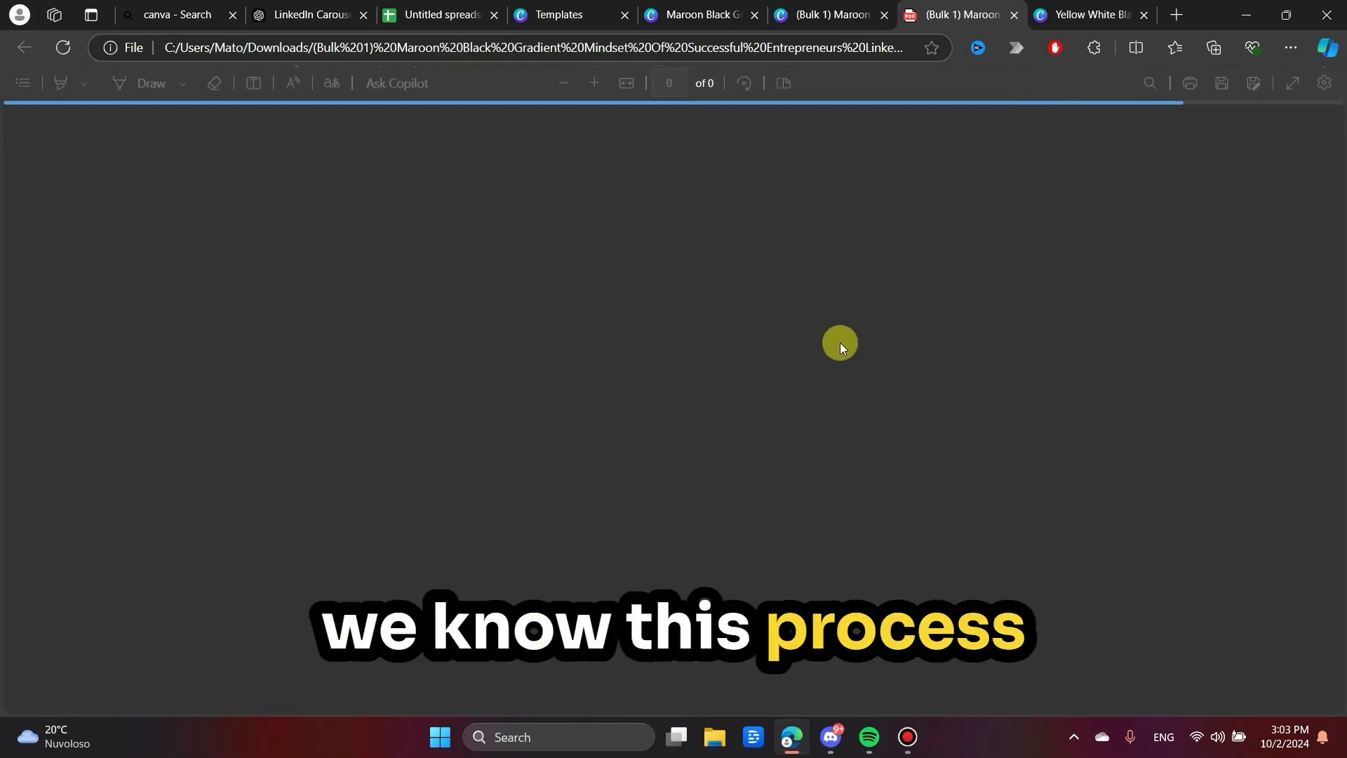
Step: Scroll through pages 1–4 of the exported PDF
{"action": "scroll", "coordinate": [841, 344], "scroll_direction": "down", "scroll_amount": 10}
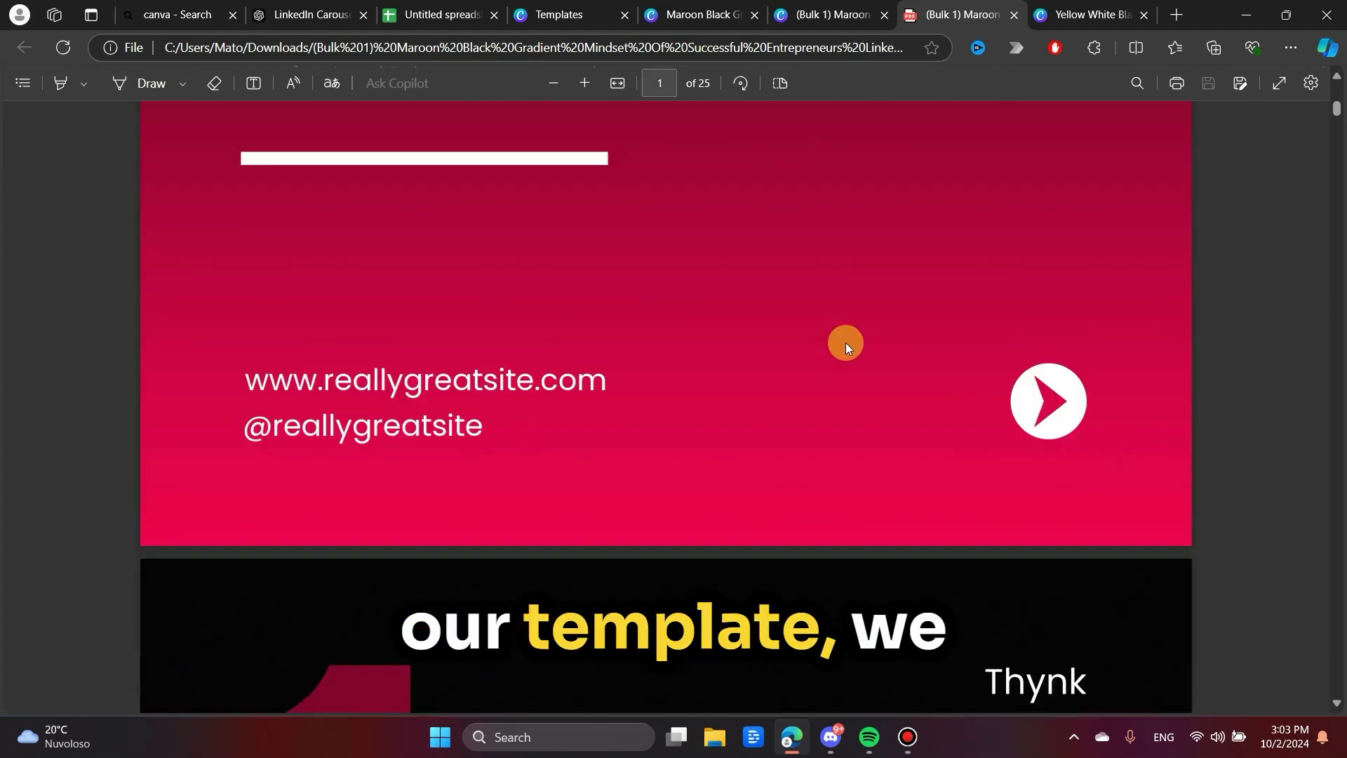
{"action": "scroll", "coordinate": [847, 341], "scroll_direction": "down", "scroll_amount": 5}
{"action": "scroll", "coordinate": [848, 340], "scroll_direction": "down", "scroll_amount": 3}
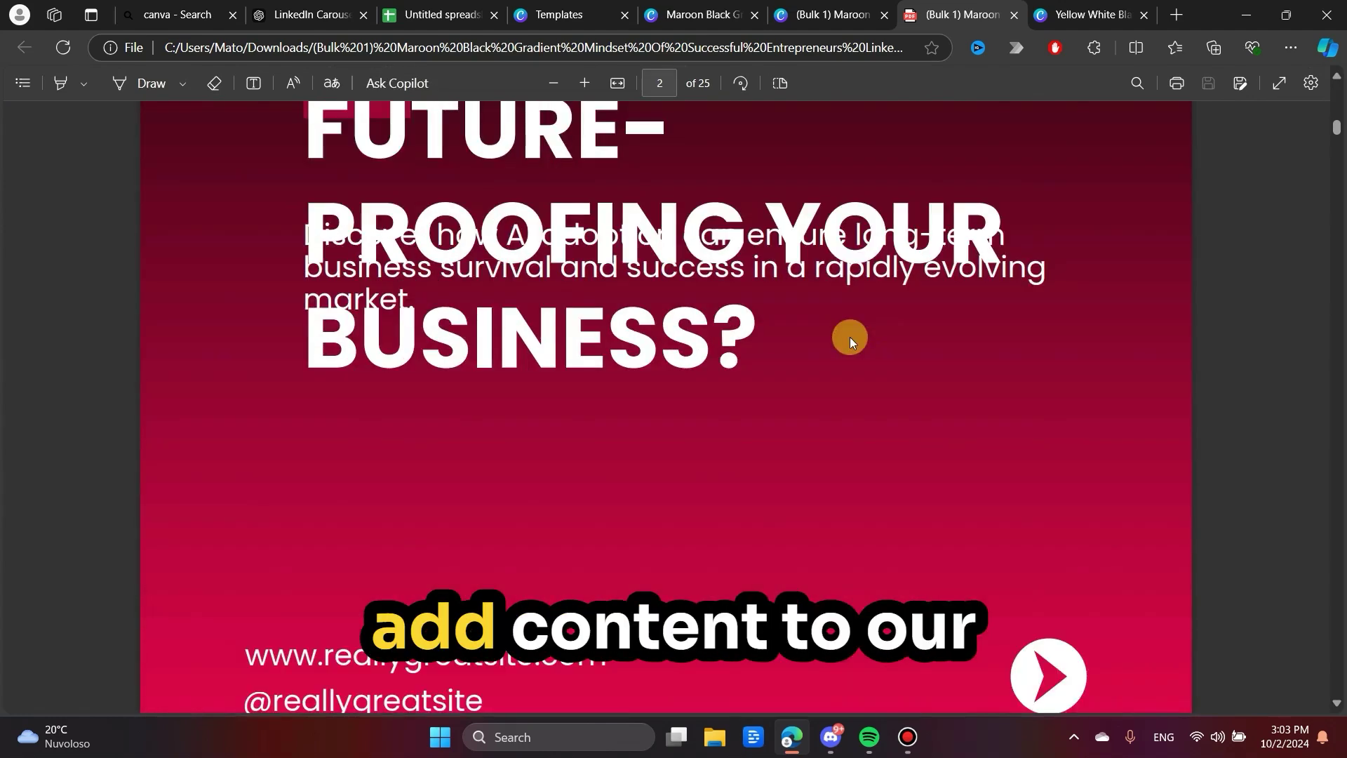
{"action": "scroll", "coordinate": [848, 336], "scroll_direction": "down", "scroll_amount": 15}
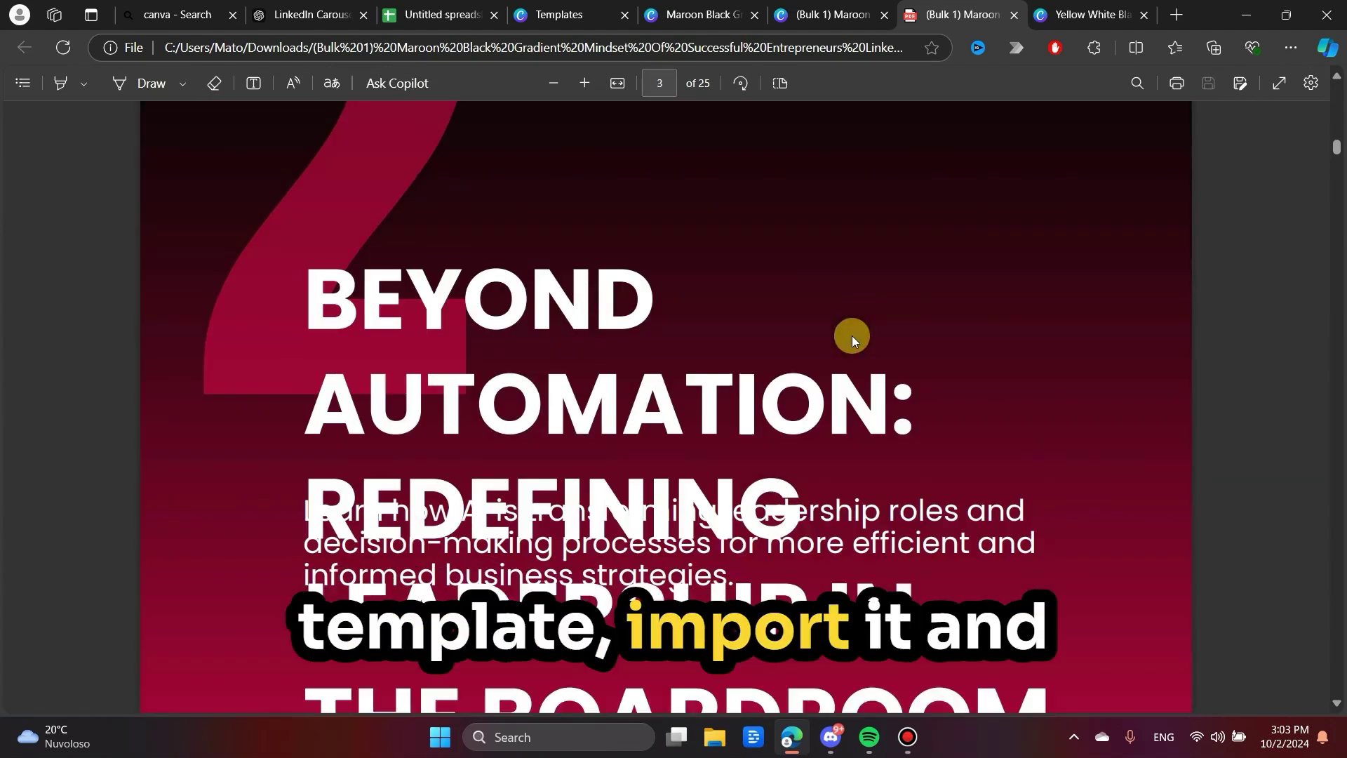
{"action": "scroll", "coordinate": [851, 335], "scroll_direction": "down", "scroll_amount": 15}
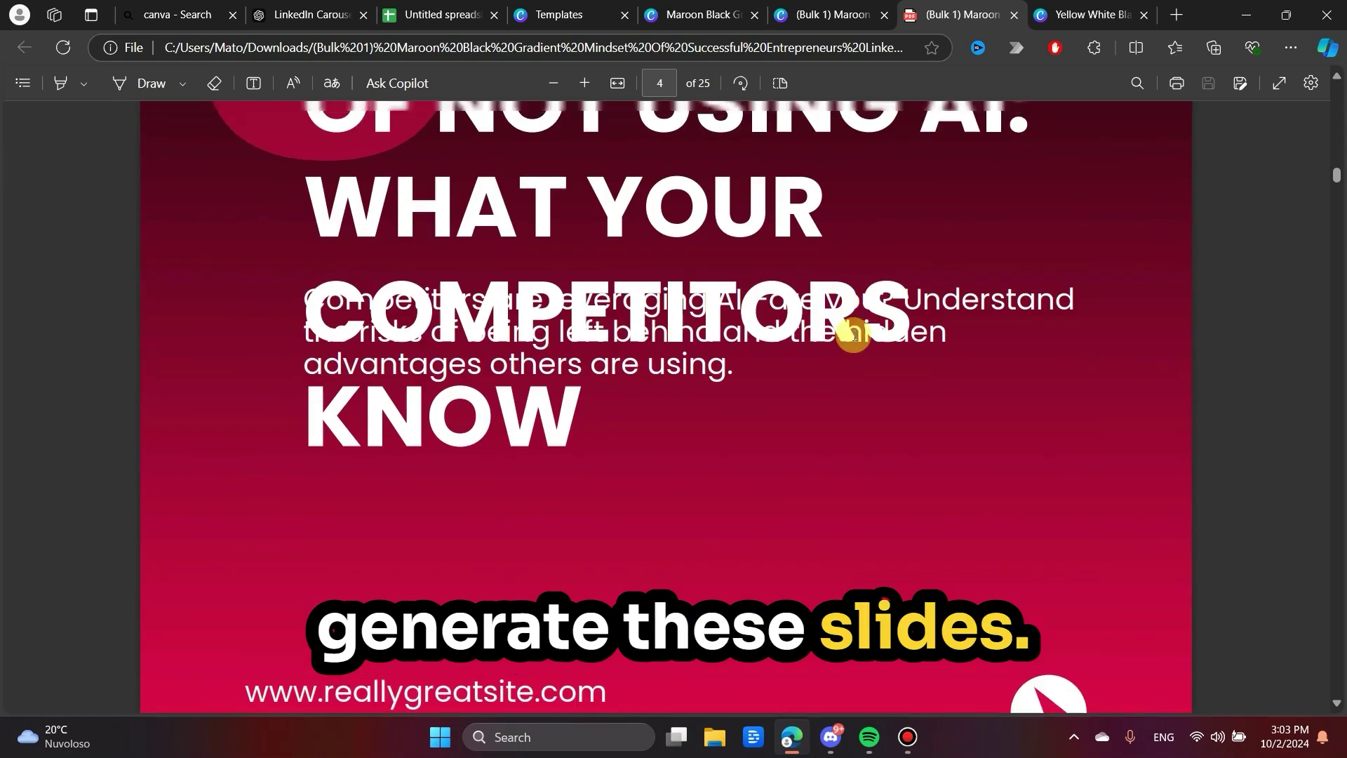
{"action": "scroll", "coordinate": [772, 347], "scroll_direction": "up", "scroll_amount": 6}
{"action": "scroll", "coordinate": [659, 364], "scroll_direction": "down", "scroll_amount": 4}
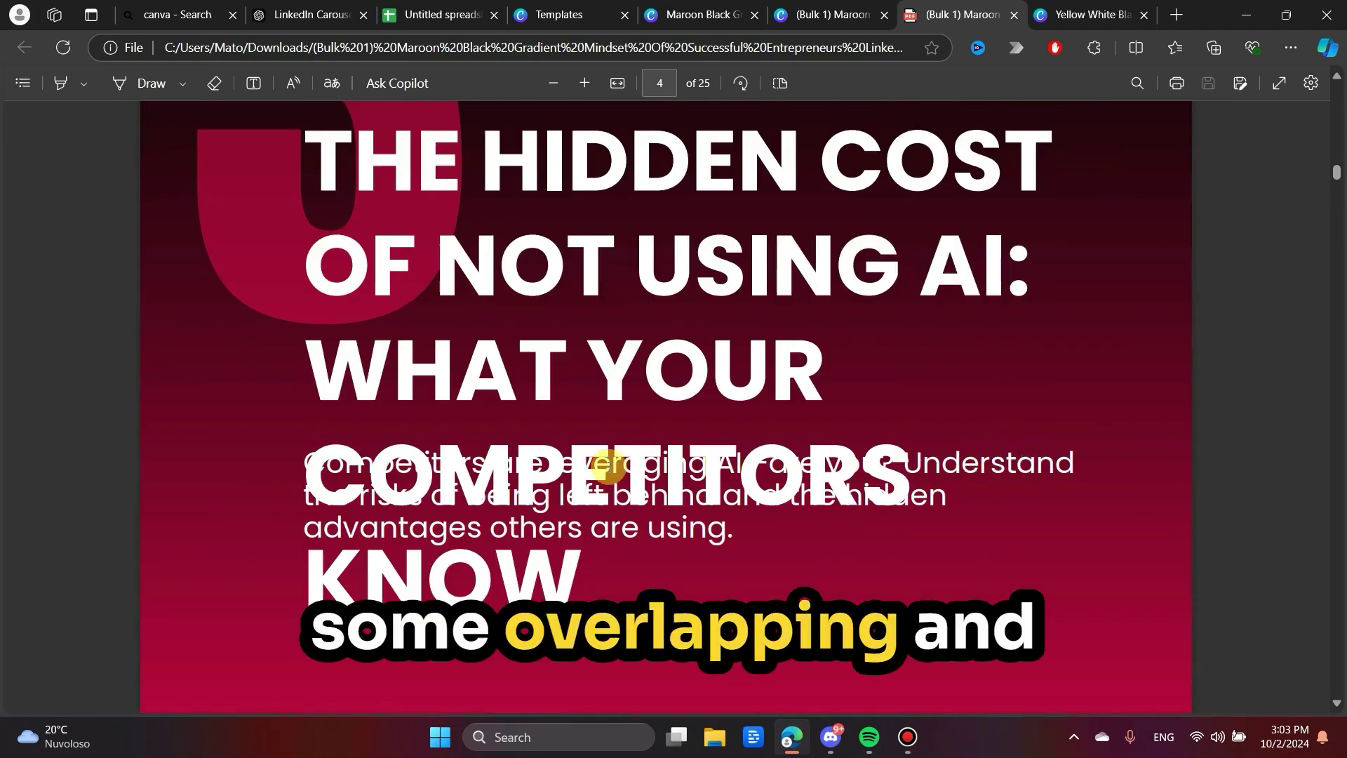
{"action": "scroll", "coordinate": [621, 390], "scroll_direction": "up", "scroll_amount": 2}
Step: Highlight page 4's headline overlapping its description, then go back to the Canva template
{"action": "left_click_drag", "start_coordinate": [323, 243], "coordinate": [677, 675]}
{"action": "left_click", "coordinate": [419, 257]}
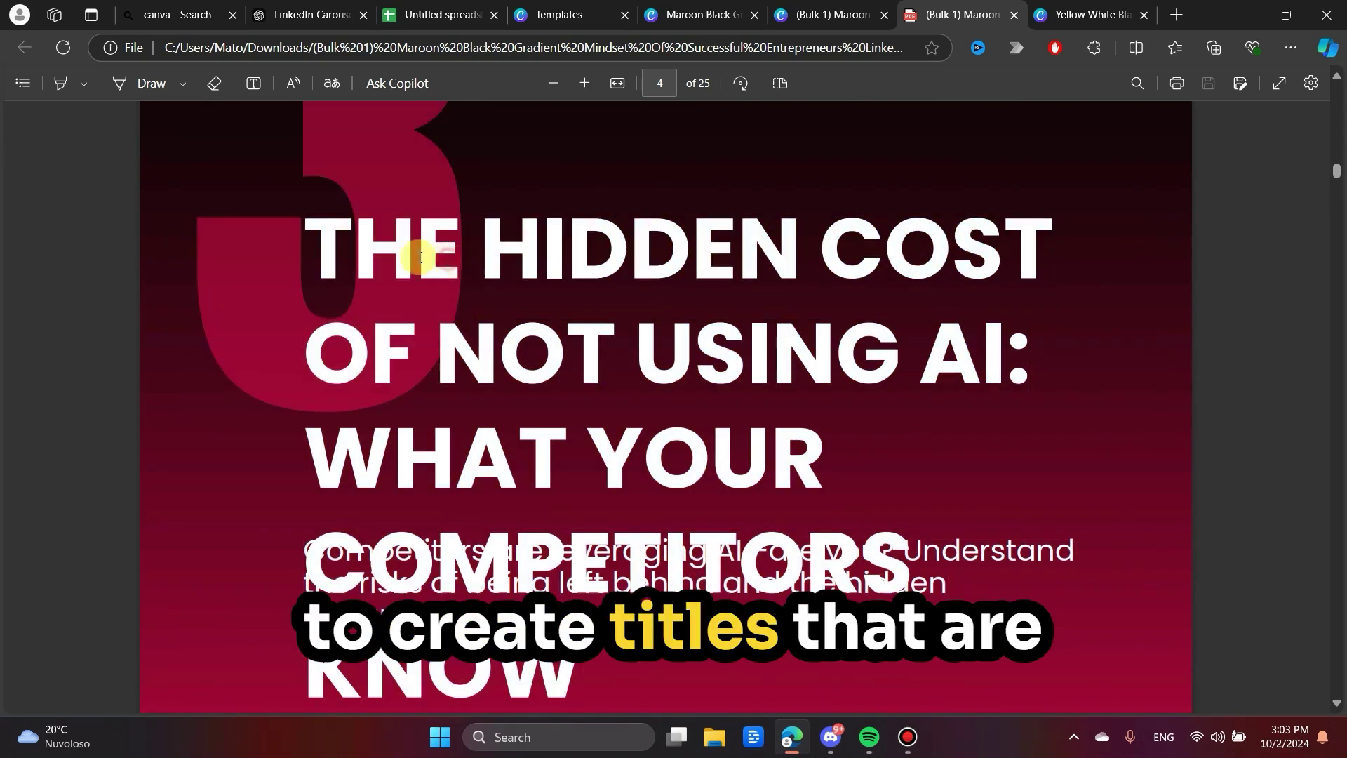
{"action": "left_click_drag", "start_coordinate": [325, 246], "coordinate": [881, 387]}
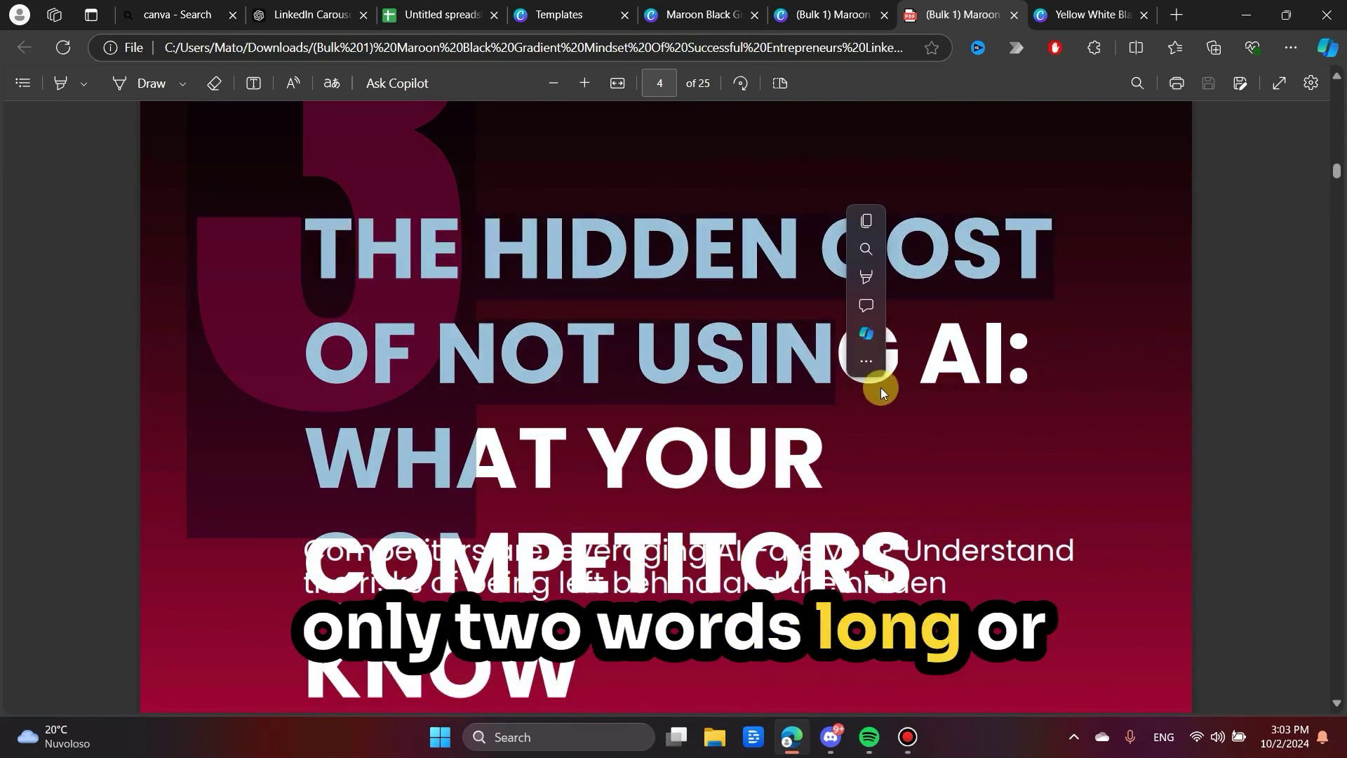
{"action": "left_click", "coordinate": [949, 584]}
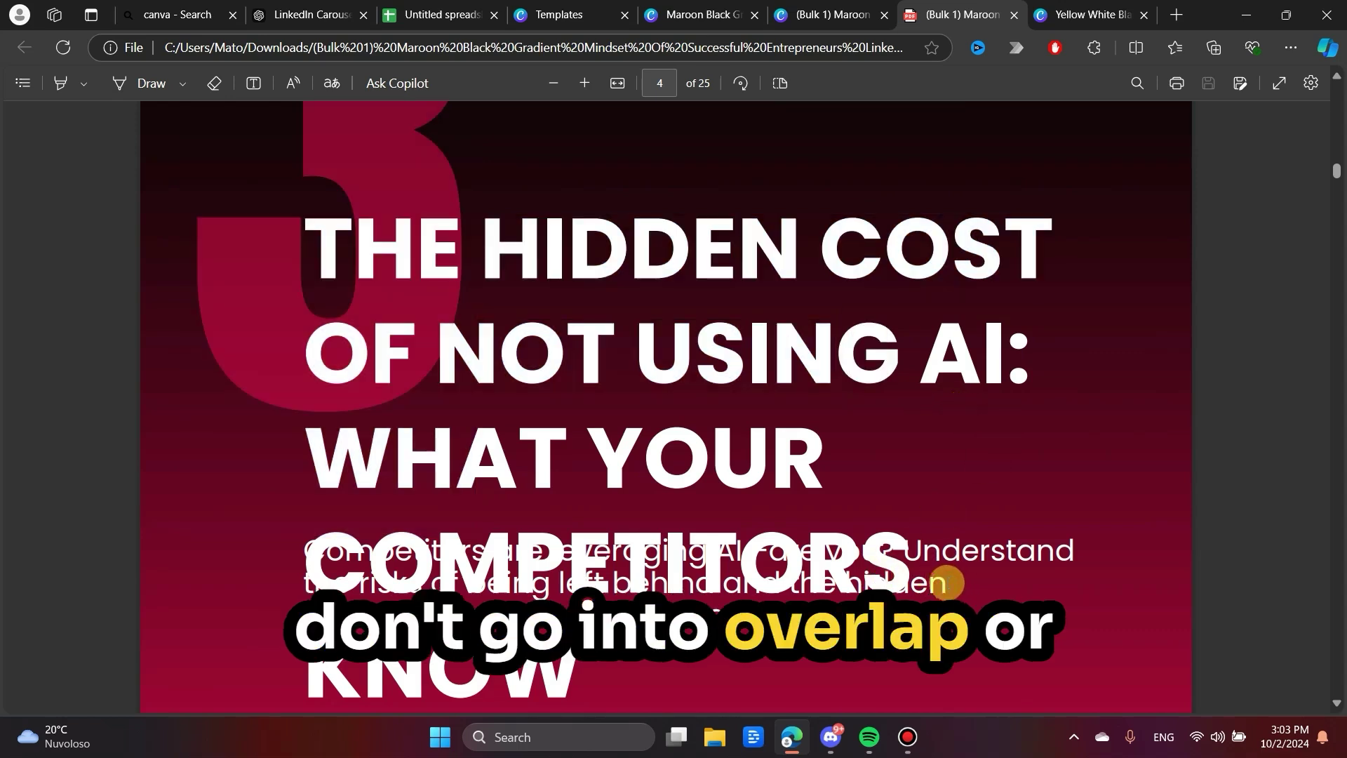
{"action": "left_click_drag", "start_coordinate": [316, 234], "coordinate": [582, 684]}
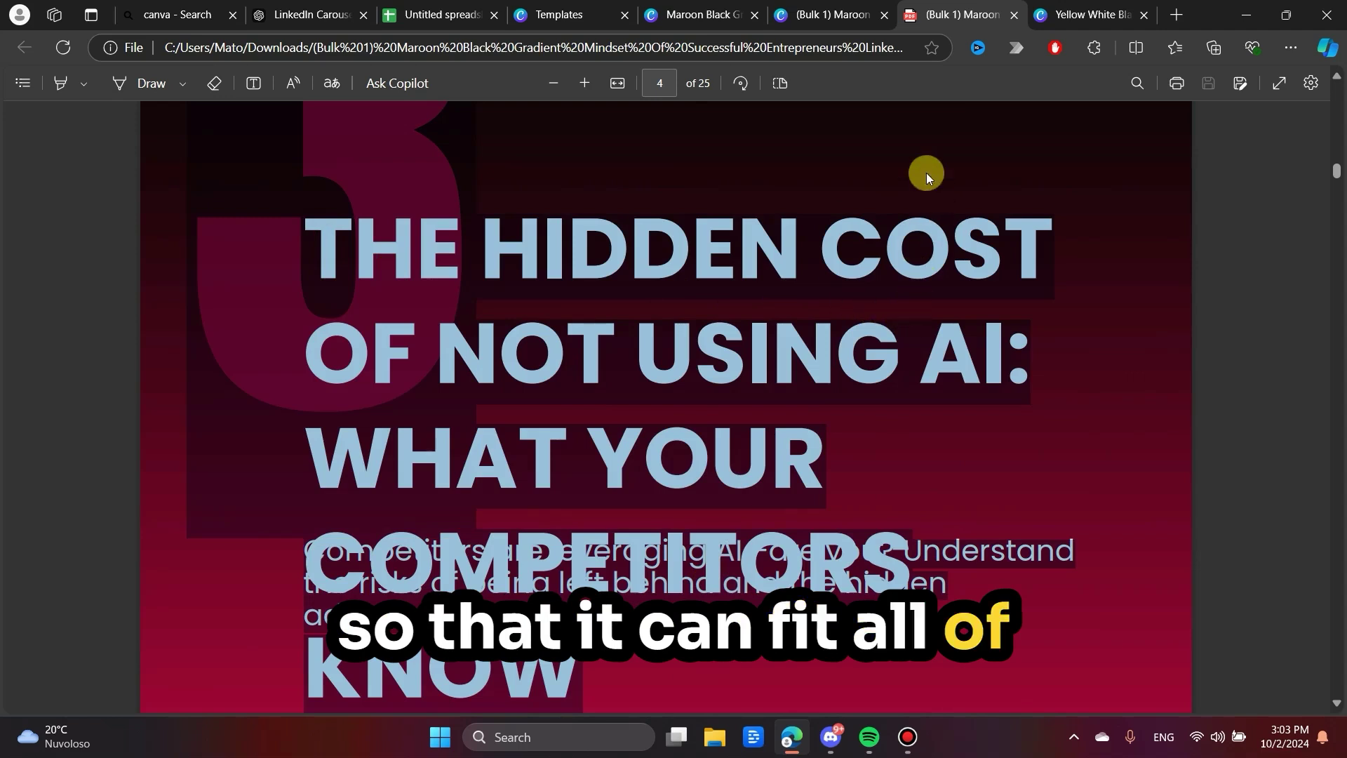
{"action": "key", "text": "ctrl+shift+Tab"}
{"action": "key", "text": "ctrl+shift+Tab"}
Step: Set the page 1 main title to font size 40
{"action": "left_click", "coordinate": [678, 429]}
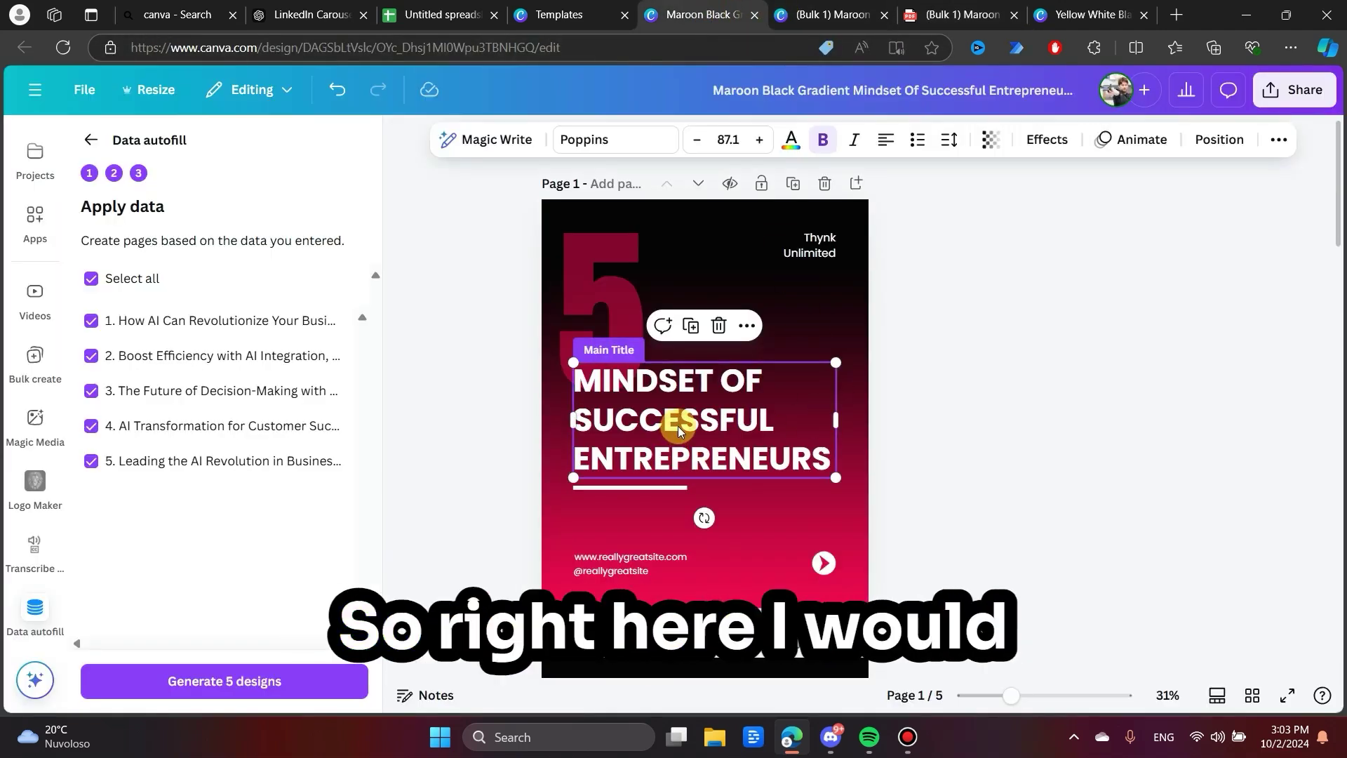
{"action": "left_click", "coordinate": [730, 140]}
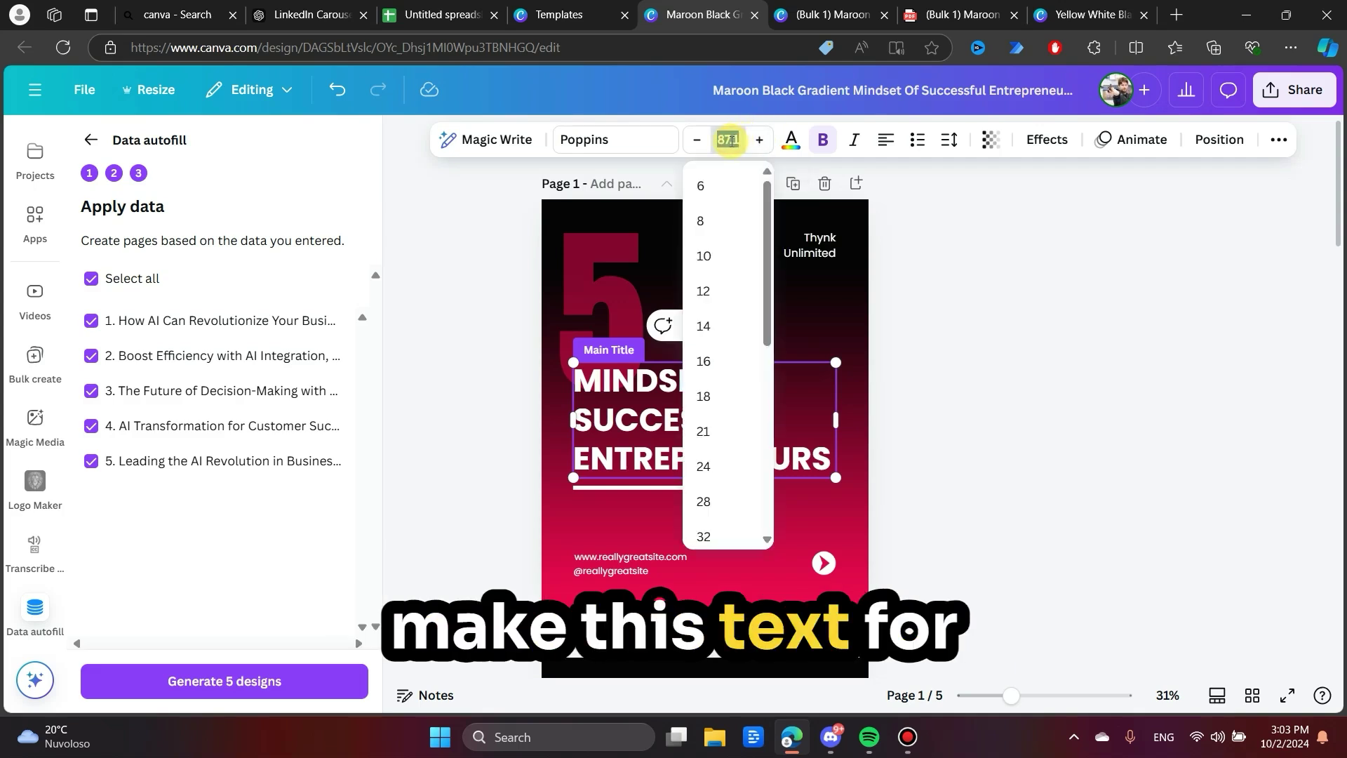
{"action": "type", "text": "40"}
{"action": "key", "text": "Return"}
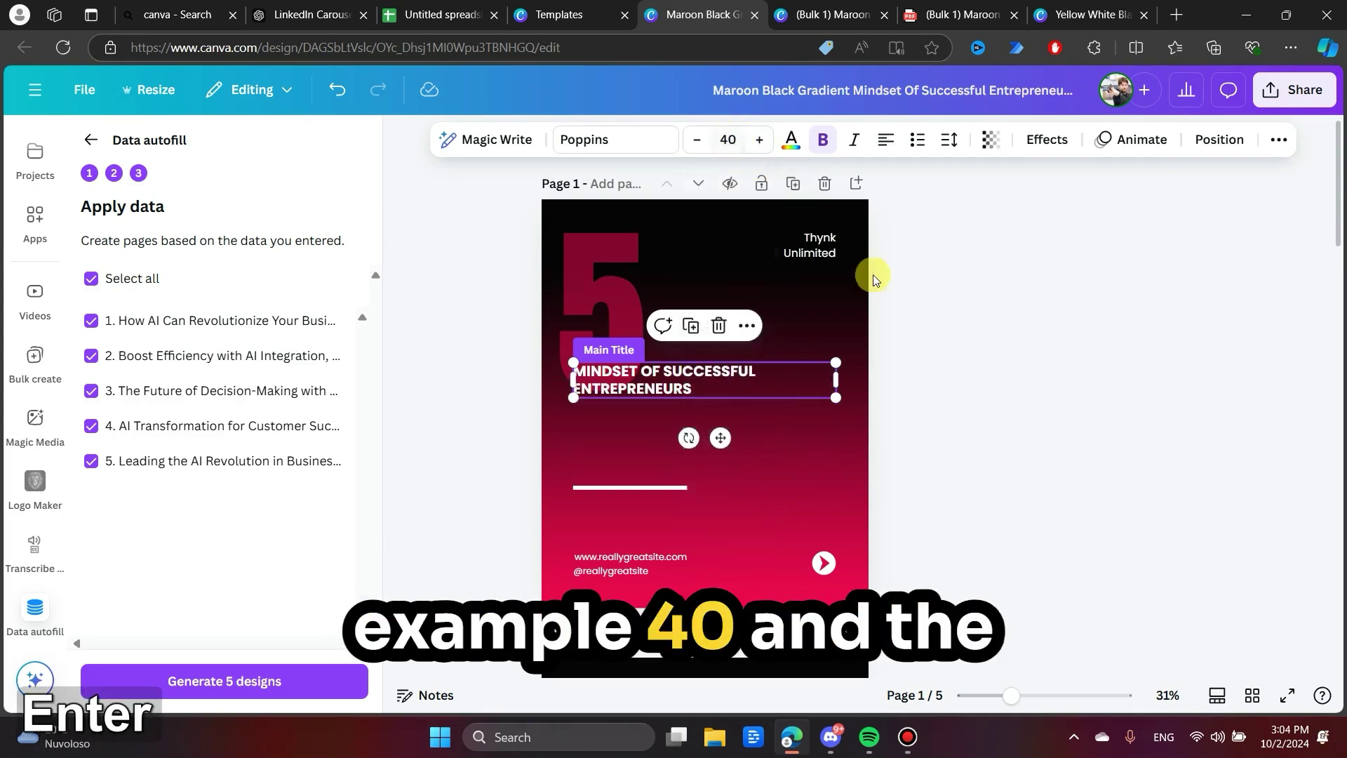
Step: Set the page 2 Title Slide 1 heading to font size 40
{"action": "scroll", "coordinate": [912, 316], "scroll_direction": "down", "scroll_amount": 5}
{"action": "left_click", "coordinate": [670, 293]}
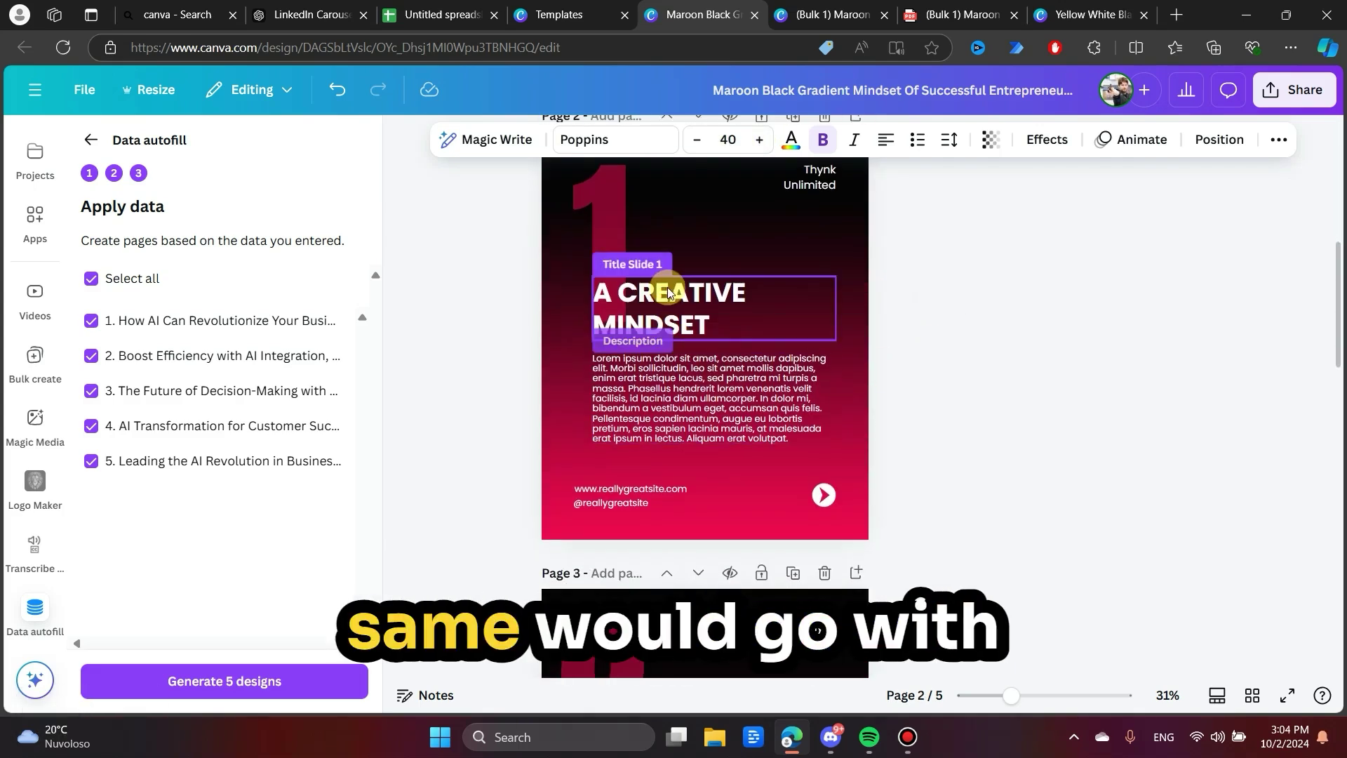
{"action": "left_click", "coordinate": [738, 138]}
{"action": "key", "text": "ctrl+a"}
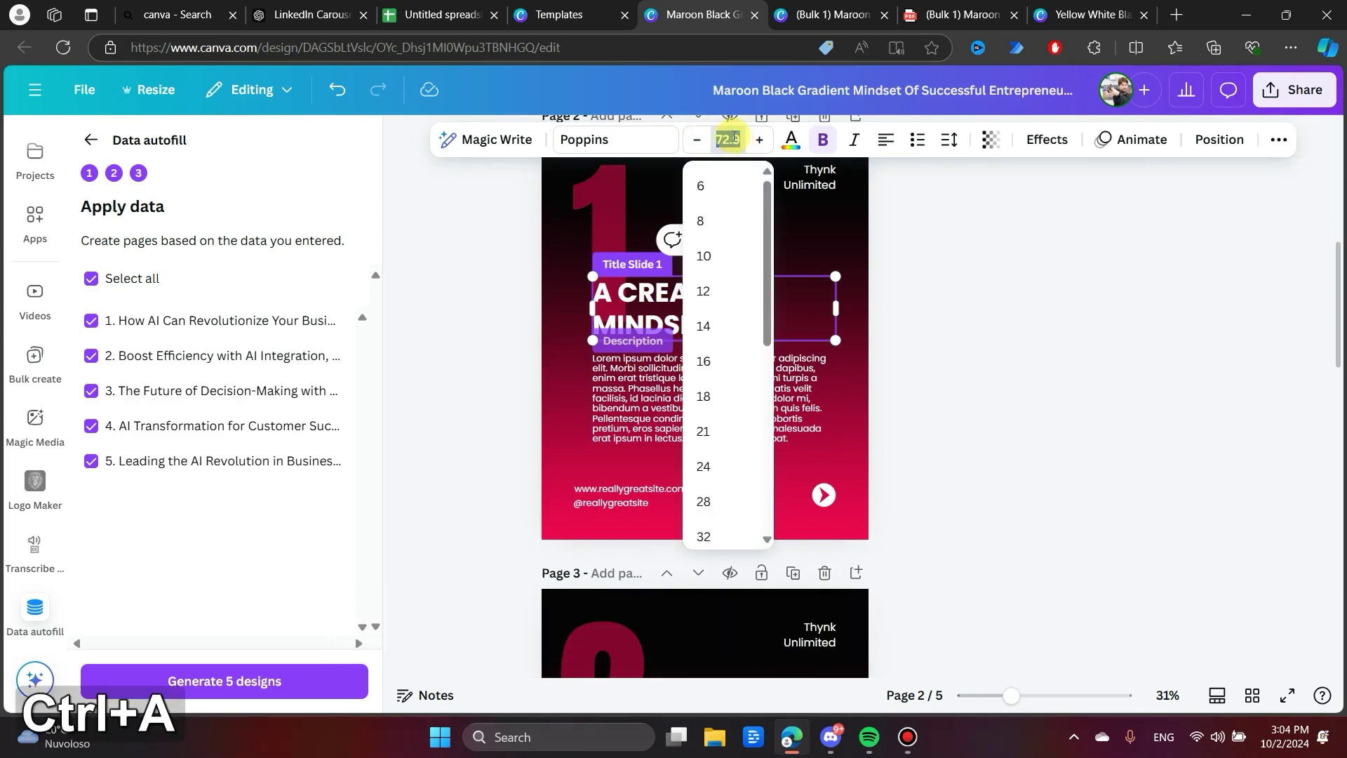
{"action": "type", "text": "40"}
{"action": "key", "text": "Return"}
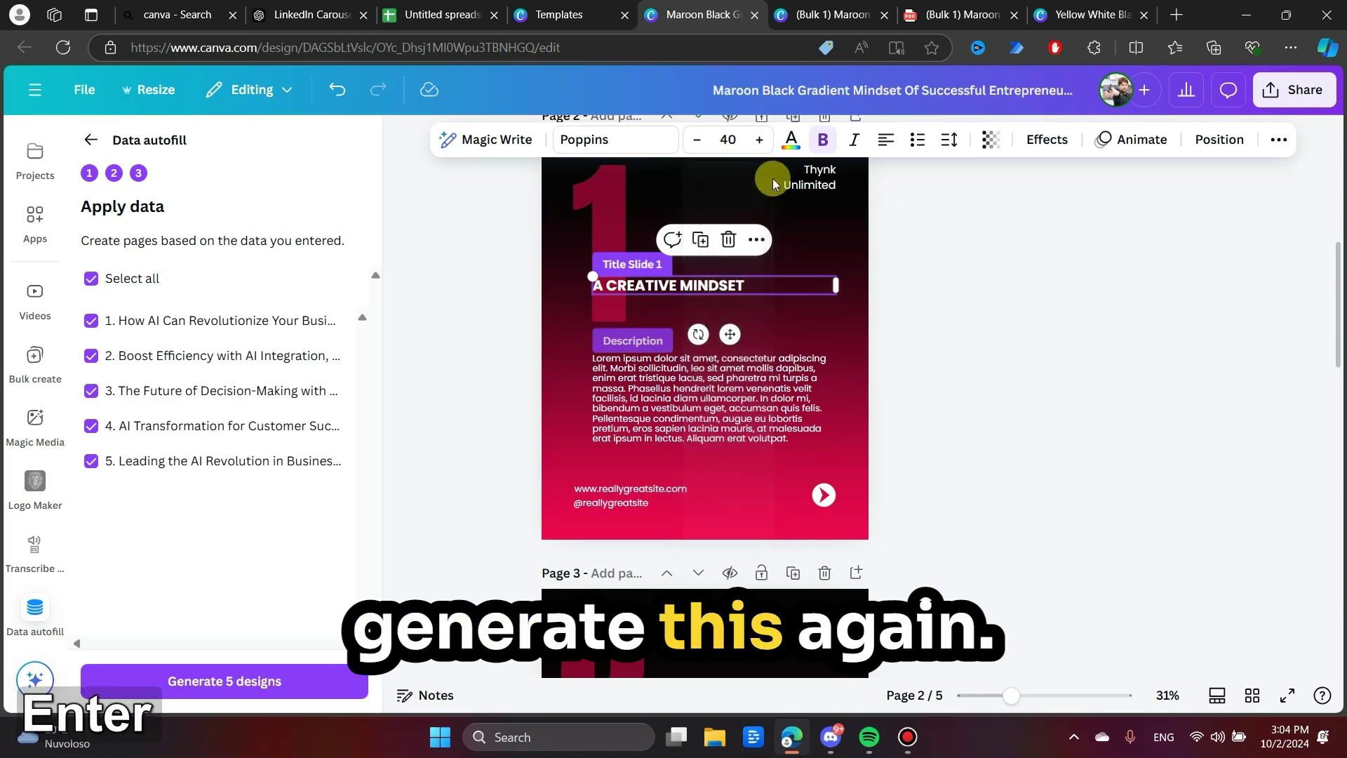
{"action": "left_click", "coordinate": [935, 340]}
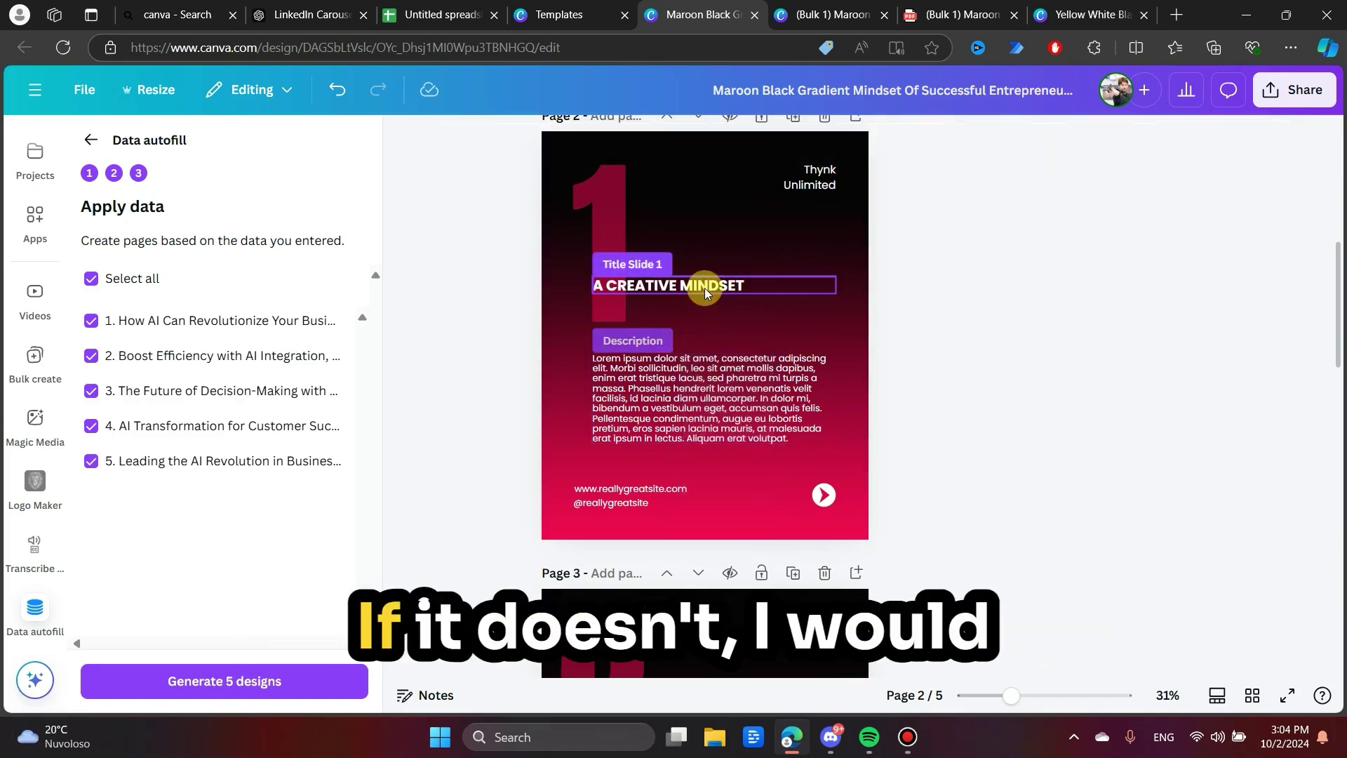
{"action": "scroll", "coordinate": [743, 322], "scroll_direction": "down", "scroll_amount": 2}
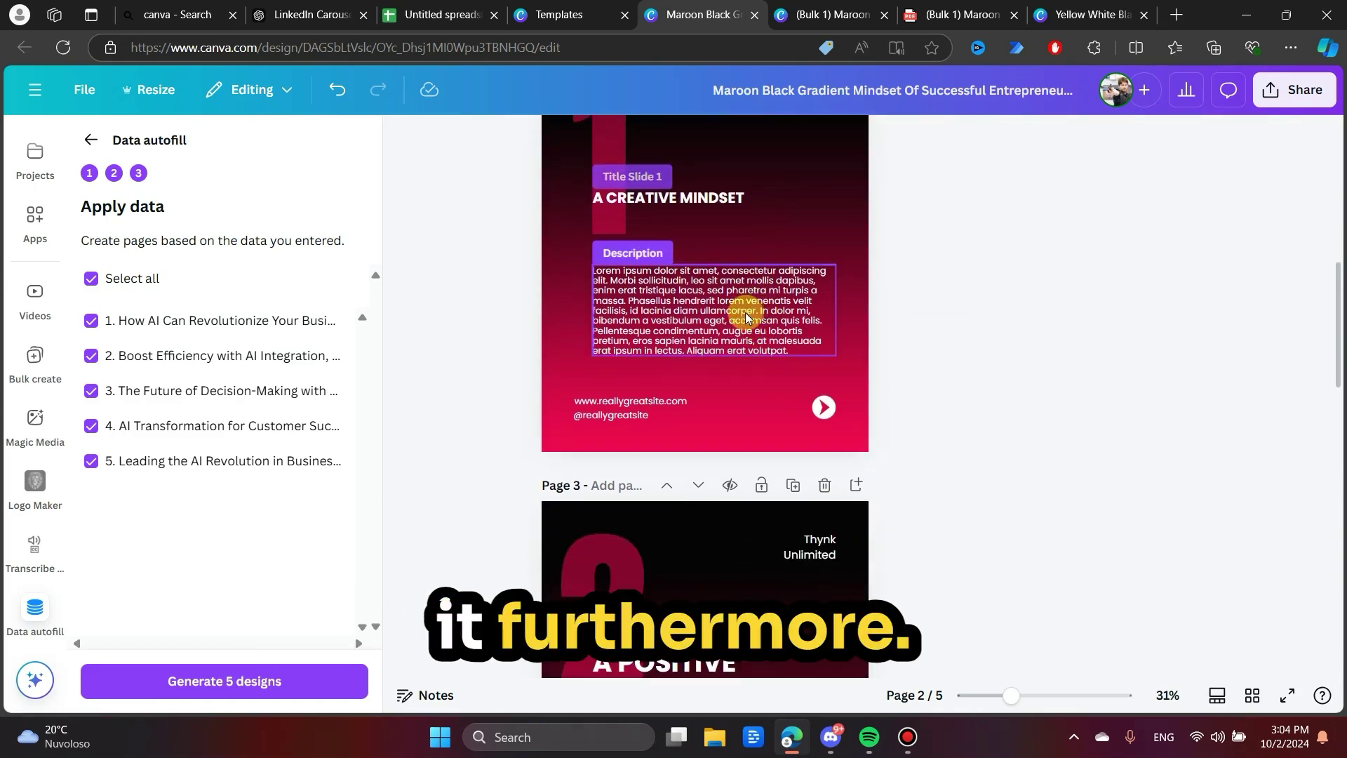